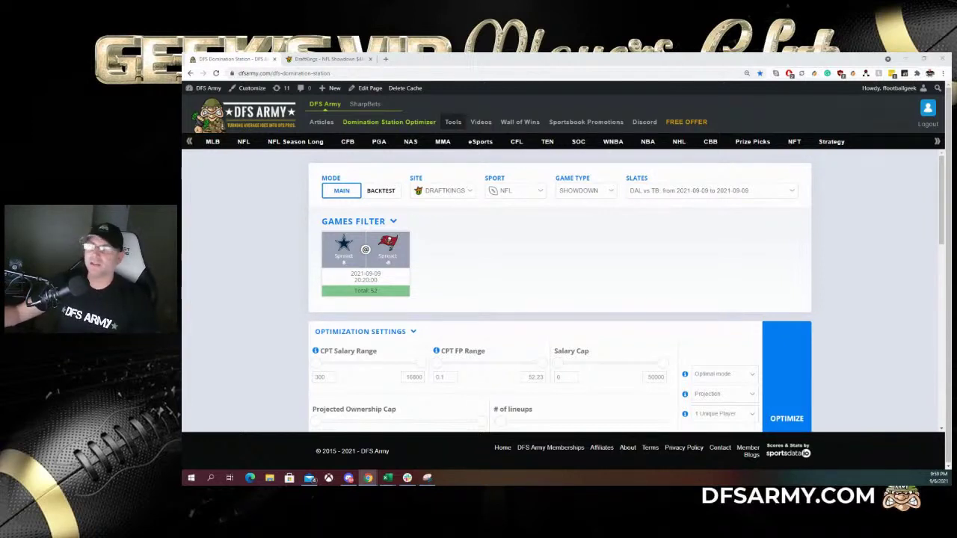
# - Check the DraftKings showdown contest page, then return to the lineup optimizer
pyautogui.click(329, 59)
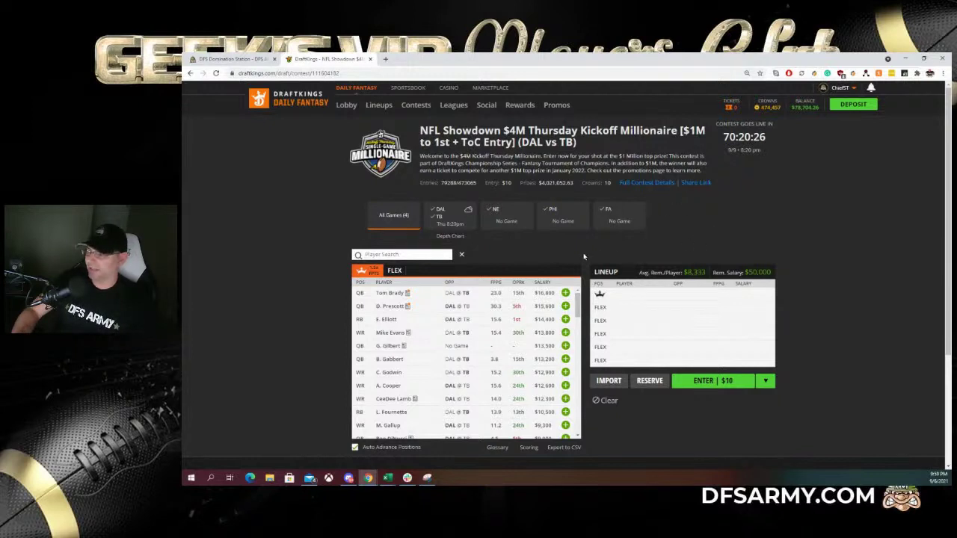
pyautogui.click(201, 59)
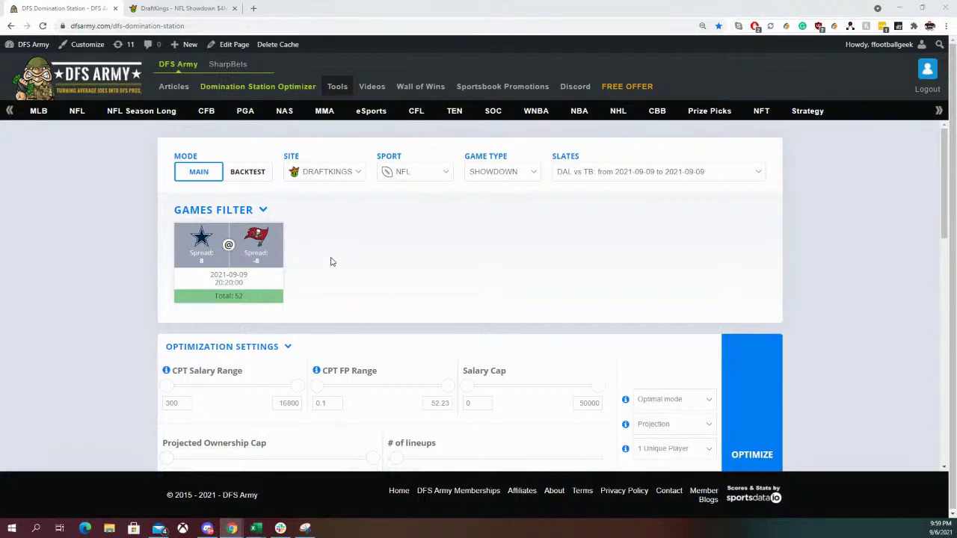
pyautogui.scroll(-2, 332, 262)
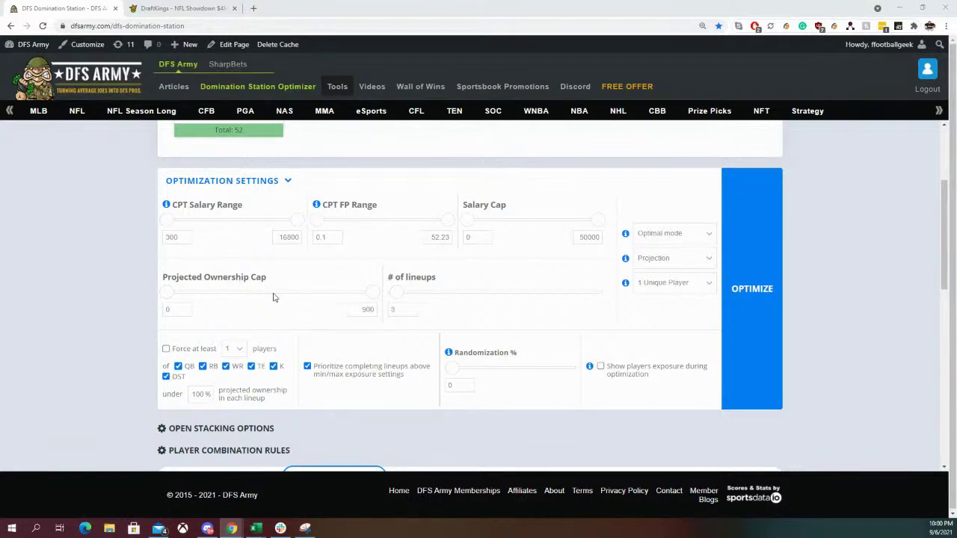
pyautogui.scroll(3, 311, 269)
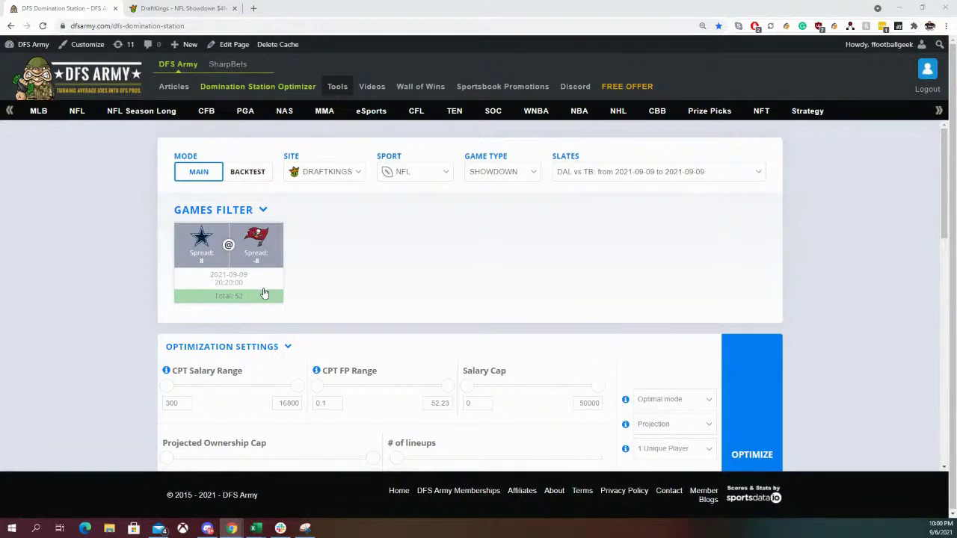
pyautogui.scroll(-4, 264, 293)
pyautogui.scroll(2, 264, 293)
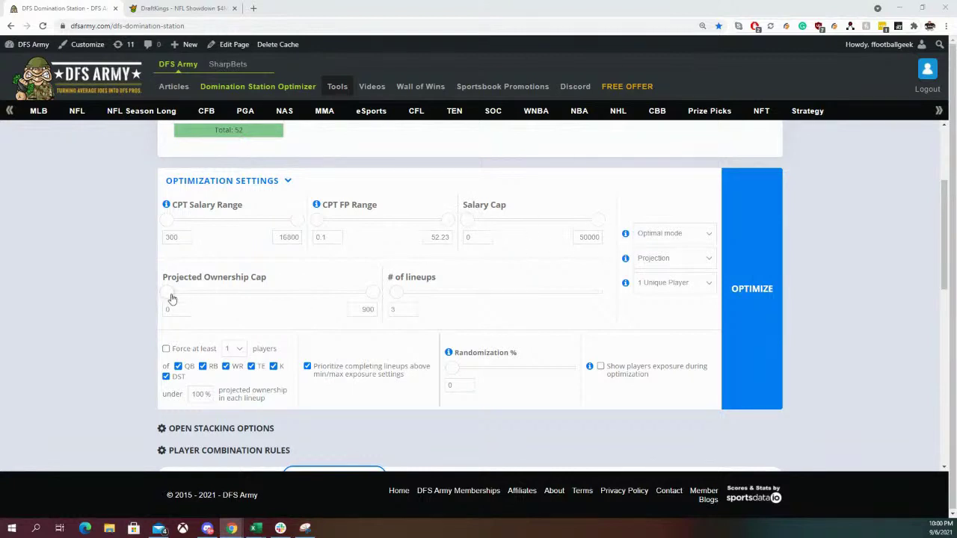
# - Set the number of lineups to build to 50
pyautogui.moveTo(402, 296); pyautogui.dragTo(467, 297)
pyautogui.doubleClick(400, 311)
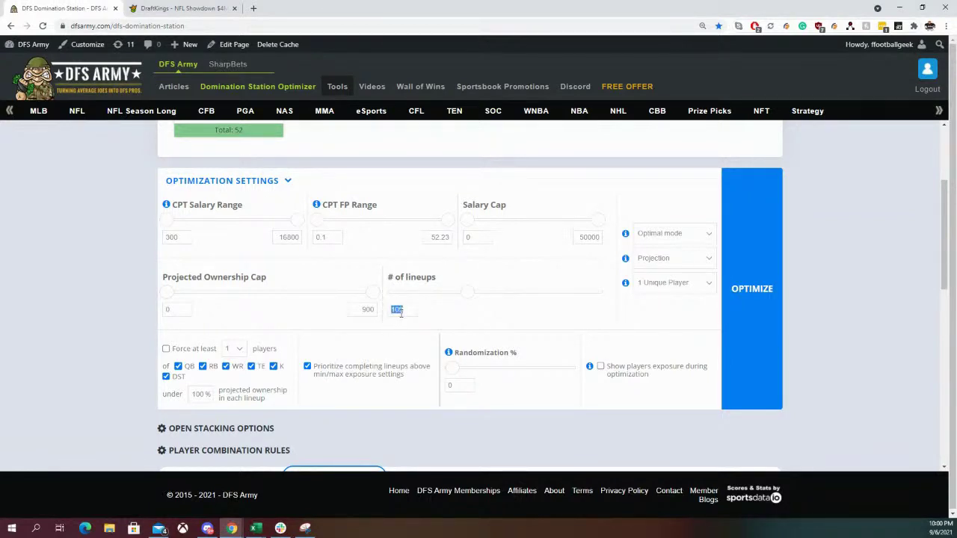
pyautogui.write('50')
pyautogui.click(579, 320)
# - Choose Tournament mode, keeping Projection as the basis and 1 unique player between lineups
pyautogui.click(658, 235)
pyautogui.click(655, 258)
pyautogui.click(676, 266)
pyautogui.click(665, 284)
pyautogui.click(695, 283)
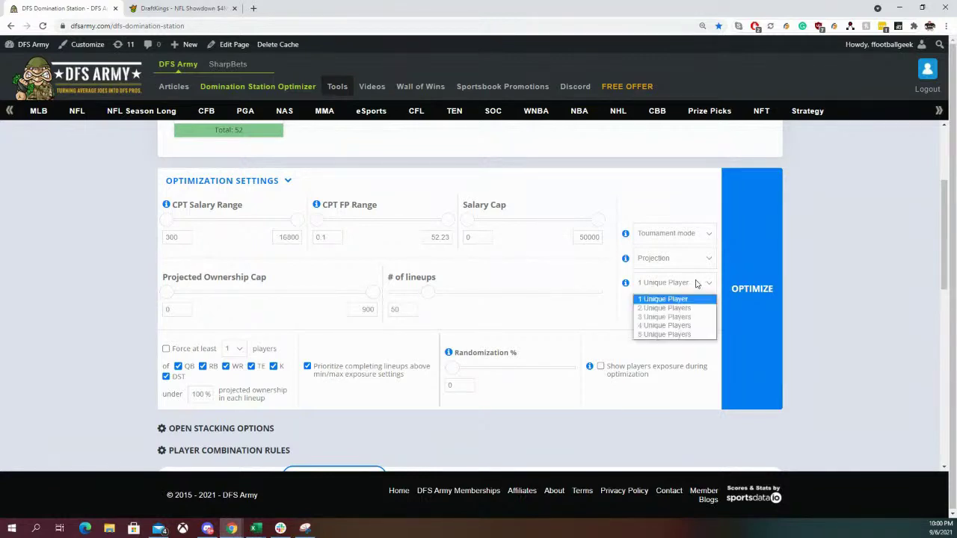
pyautogui.click(657, 299)
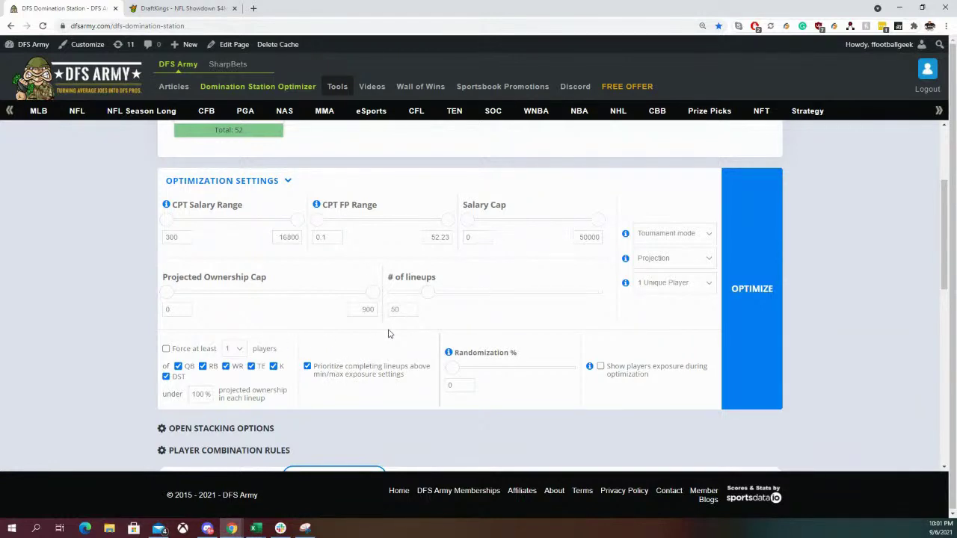
# - Start a stacking rule: if Tom Brady is CPT/MVP, stack no less than 2 players
pyautogui.scroll(-2, 388, 334)
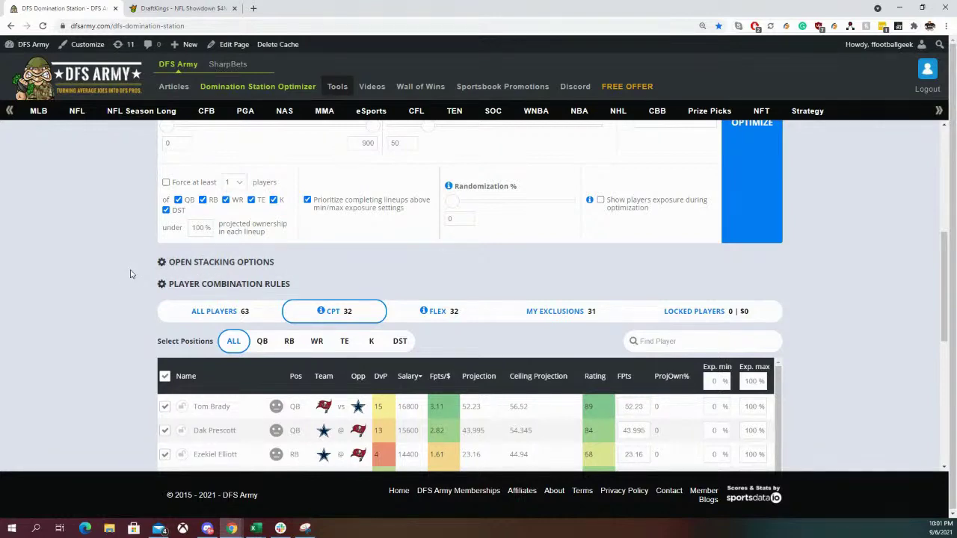
pyautogui.scroll(-2, 128, 275)
pyautogui.scroll(2, 125, 278)
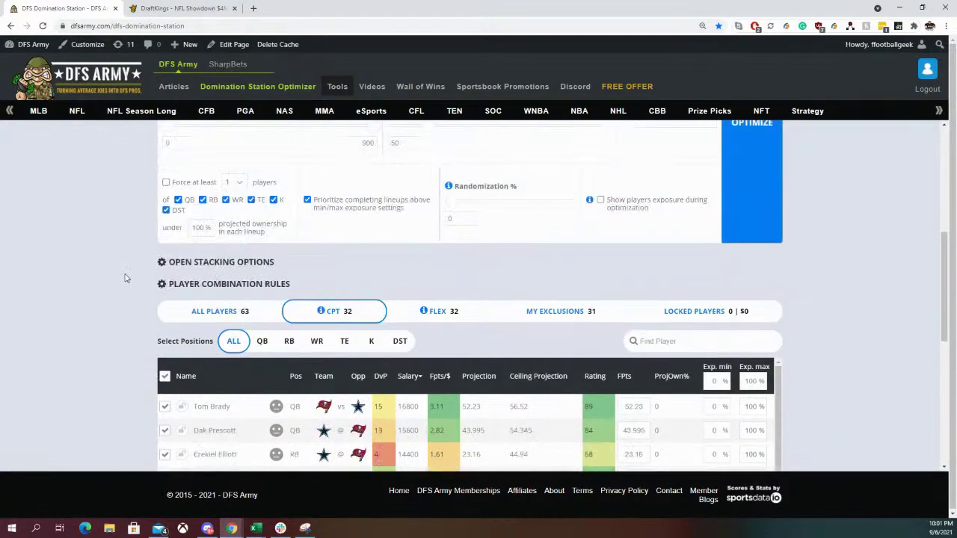
pyautogui.click(193, 263)
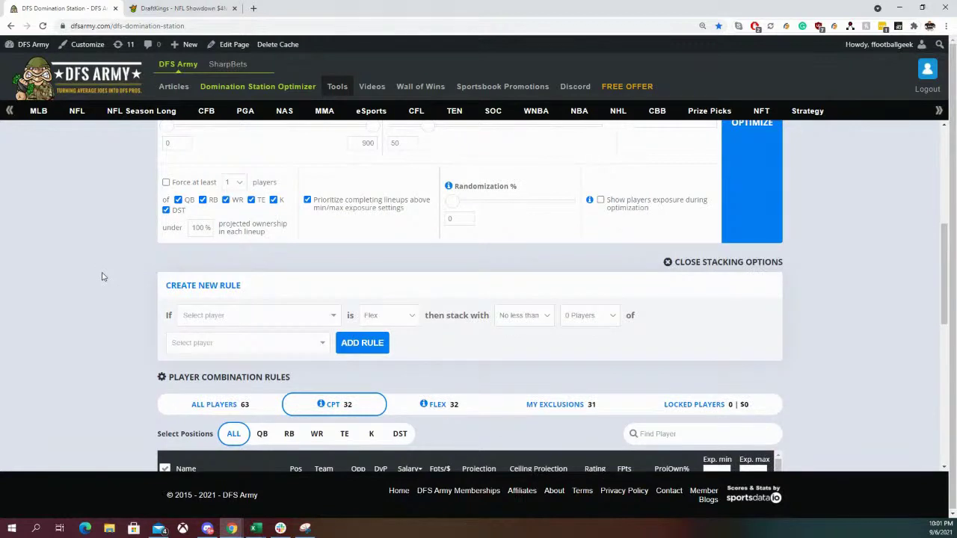
pyautogui.click(267, 325)
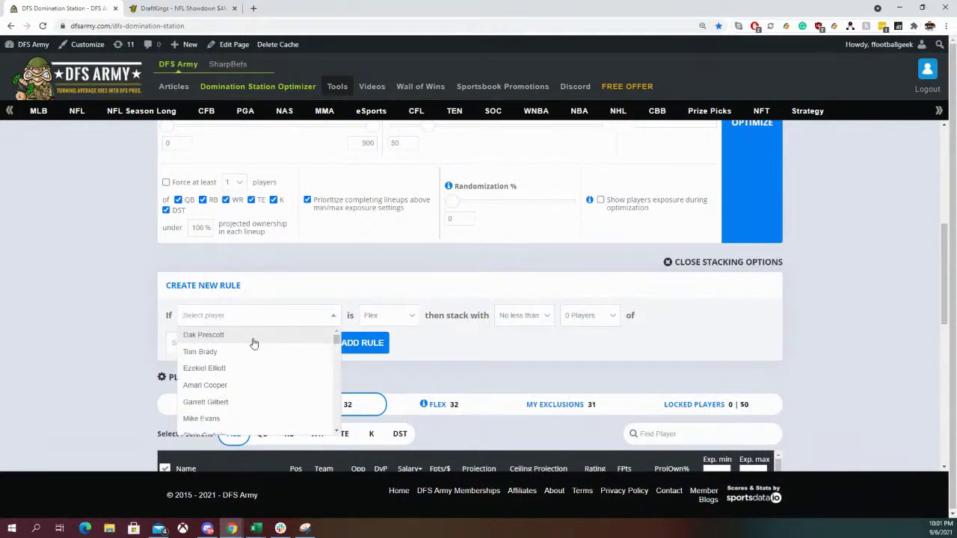
pyautogui.click(245, 353)
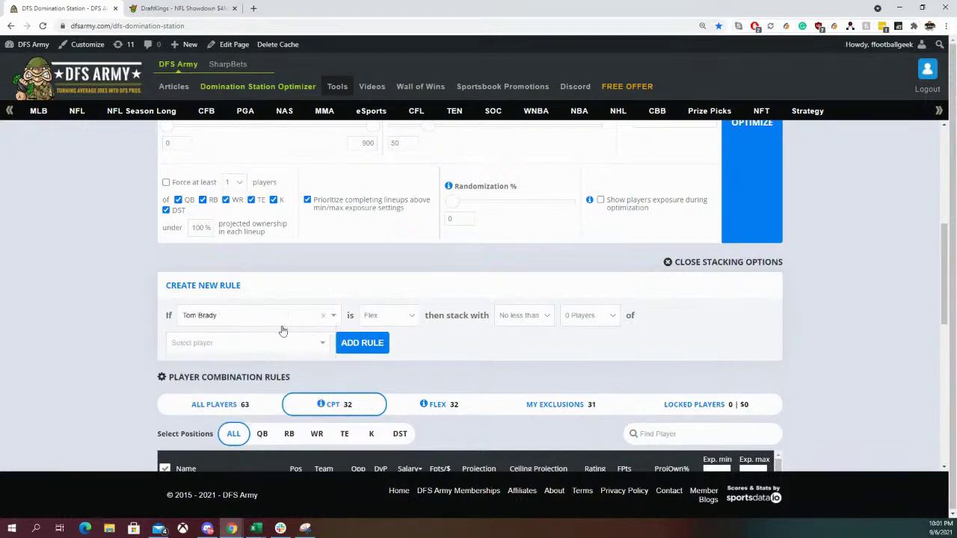
pyautogui.click(386, 320)
pyautogui.click(389, 336)
pyautogui.click(584, 315)
pyautogui.click(586, 356)
# - Add Mike Evans, Chris Godwin, Rob Gronkowski and Antonio Brown to the stack group
pyautogui.click(242, 343)
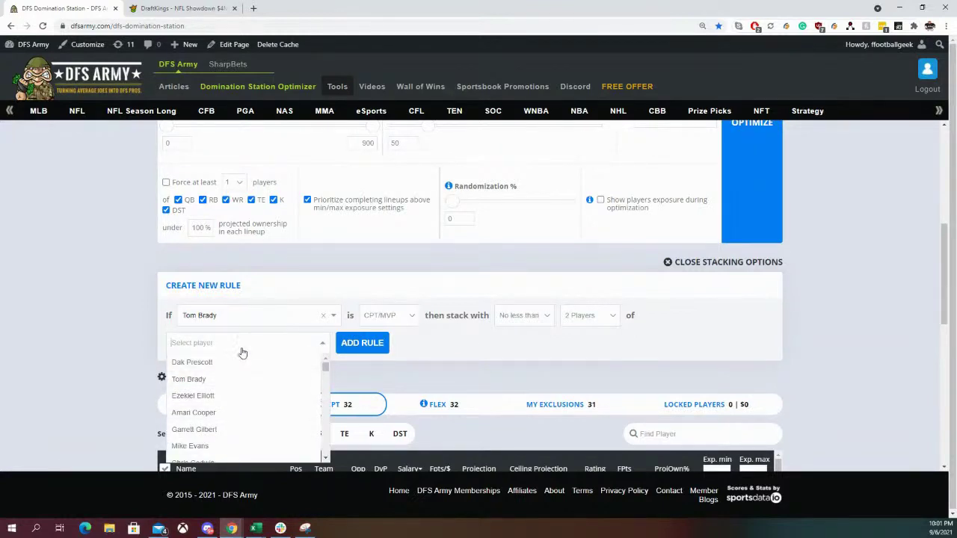
pyautogui.write('evan')
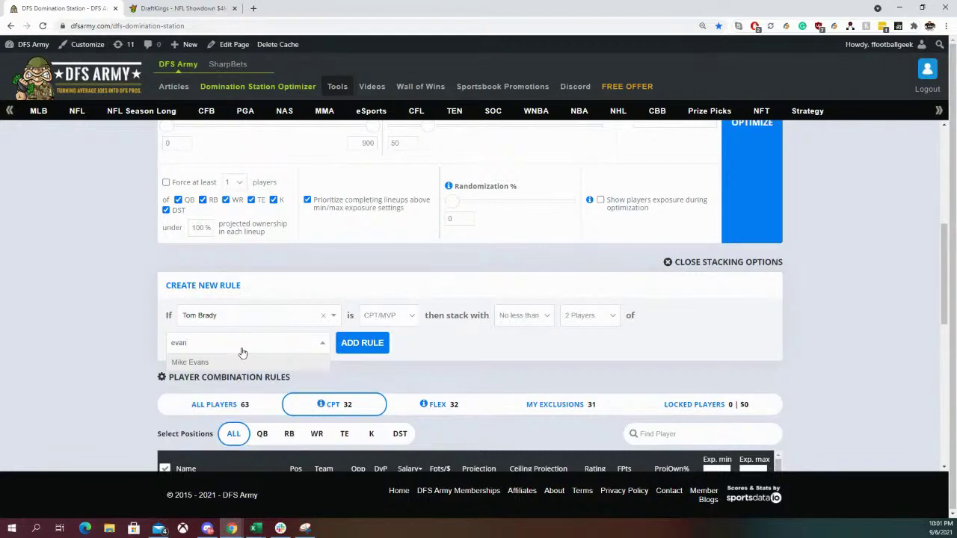
pyautogui.click(242, 362)
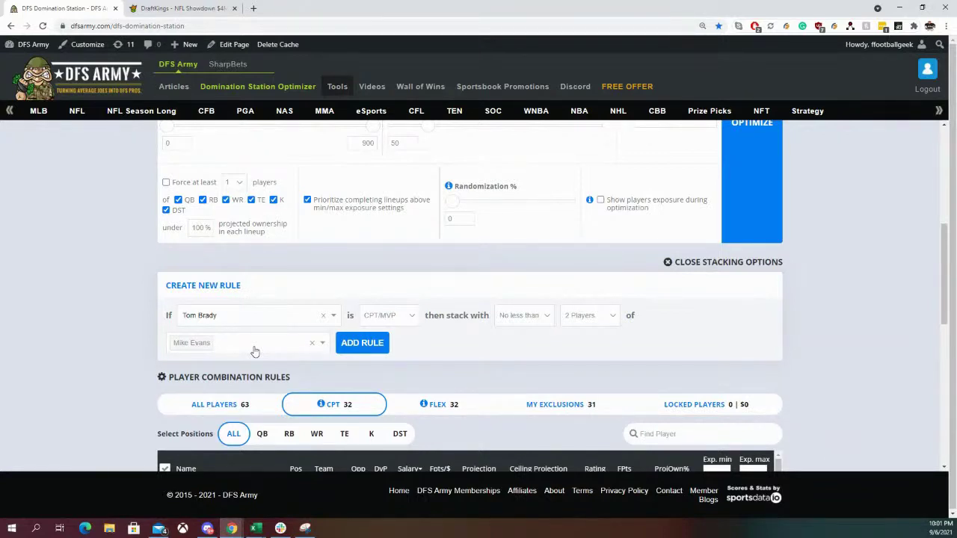
pyautogui.write('god')
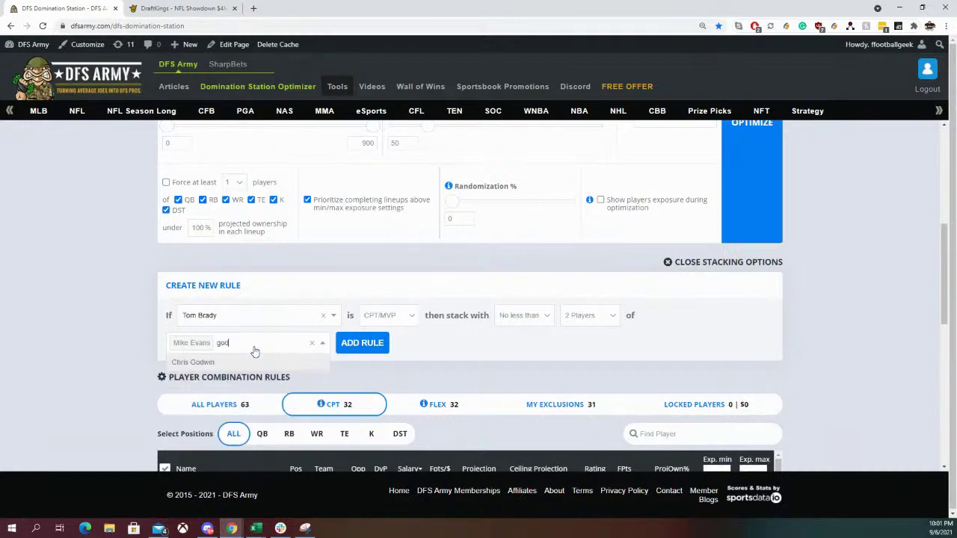
pyautogui.click(252, 364)
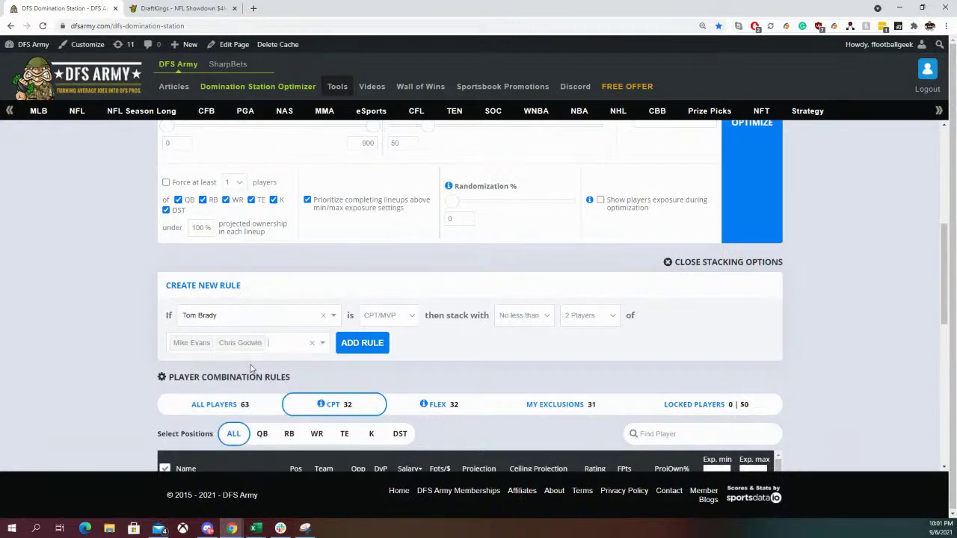
pyautogui.write('go')
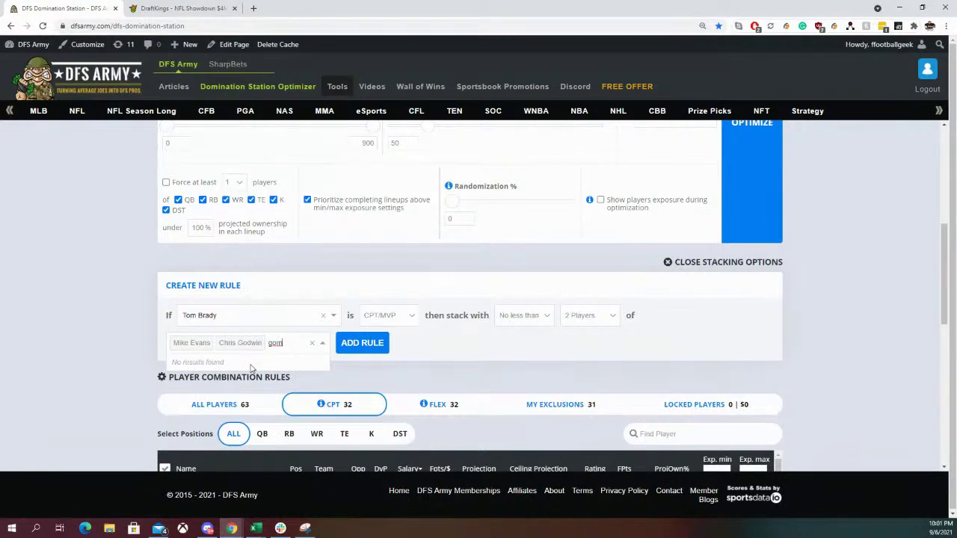
pyautogui.press('BackSpace')
pyautogui.write('r')
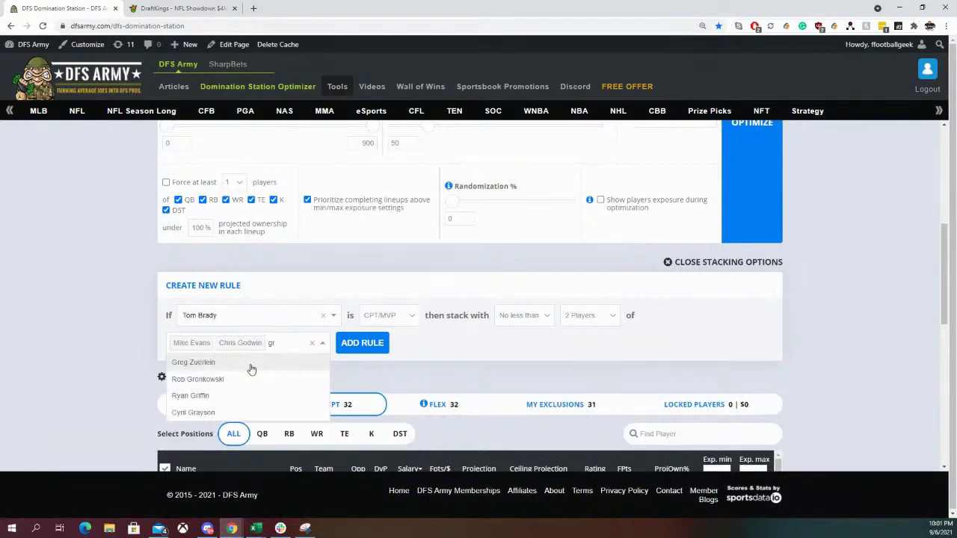
pyautogui.click(253, 376)
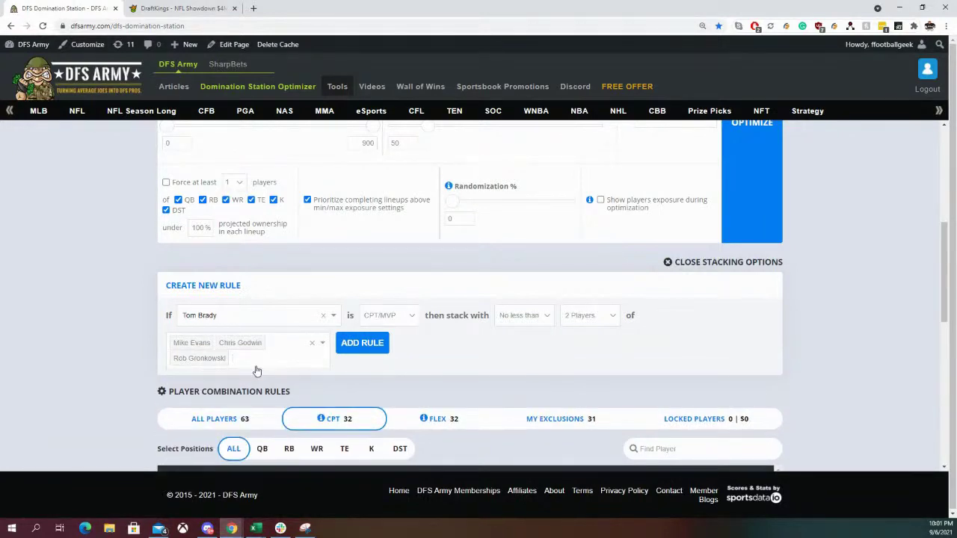
pyautogui.write('an')
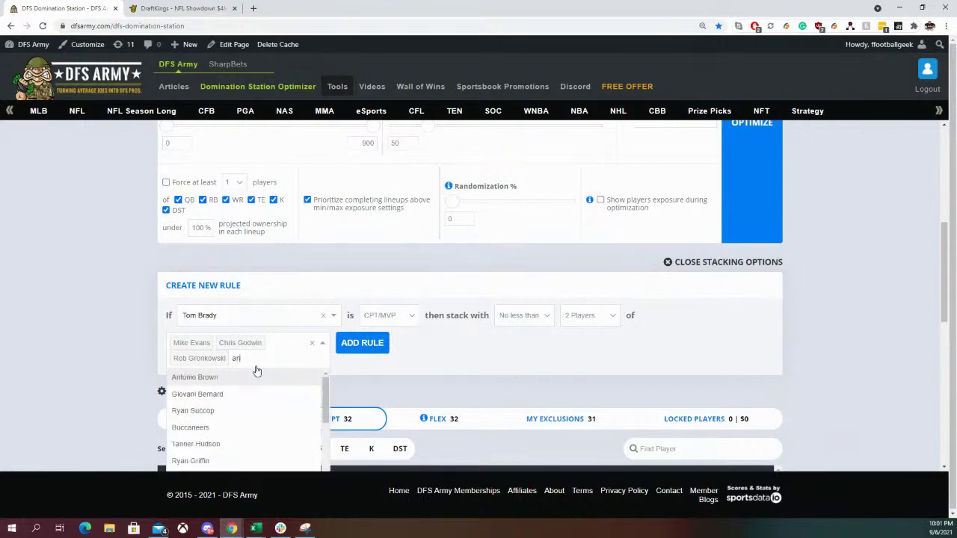
pyautogui.click(256, 378)
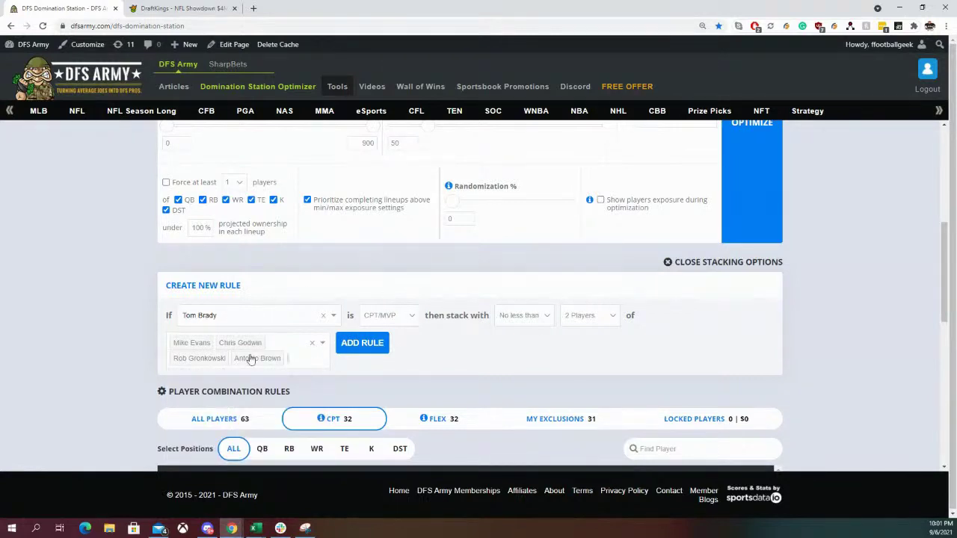
# - Save the Tom Brady rule, switch the trigger to Dak Prescott and clear the stack players
pyautogui.click(385, 349)
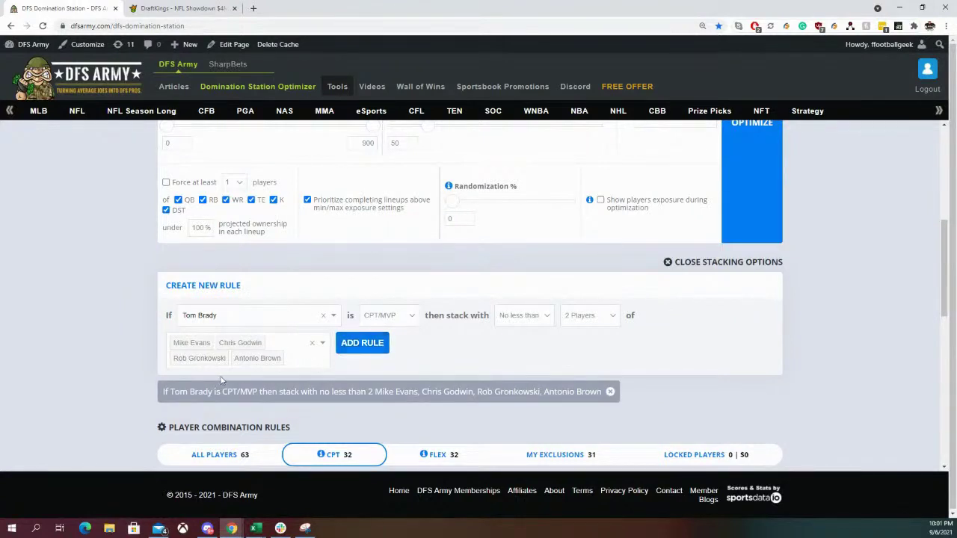
pyautogui.click(294, 320)
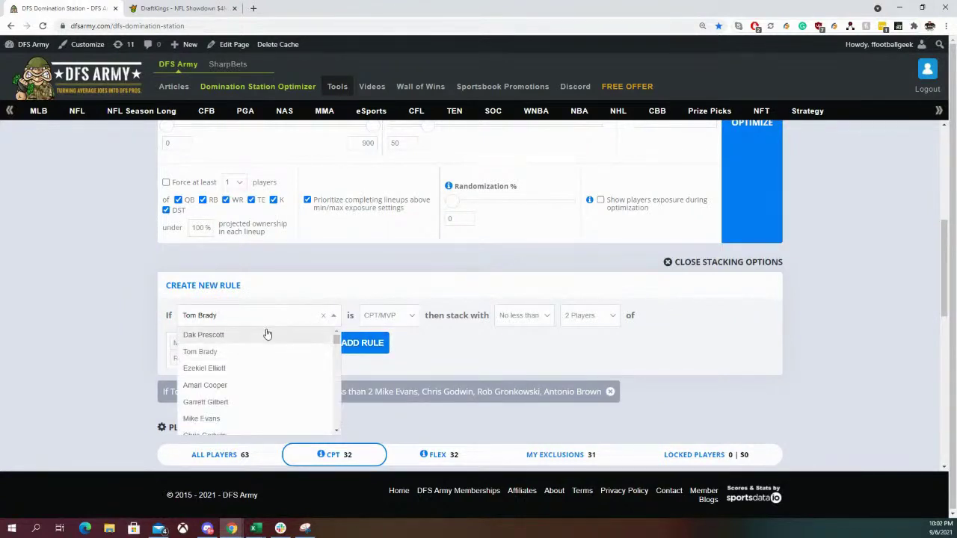
pyautogui.click(266, 337)
pyautogui.click(310, 366)
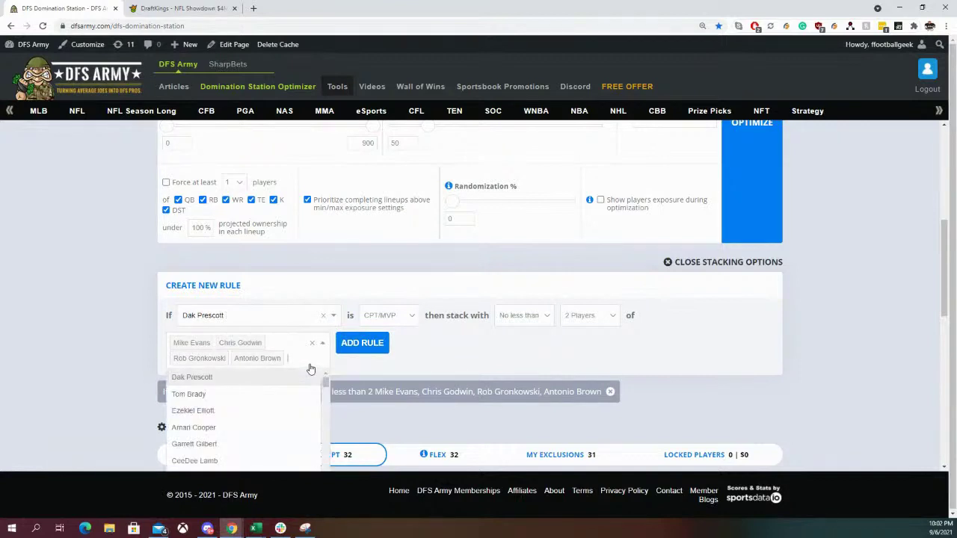
pyautogui.press('BackSpace')
pyautogui.press('BackSpace')
pyautogui.press('BackSpace')
pyautogui.press('BackSpace')
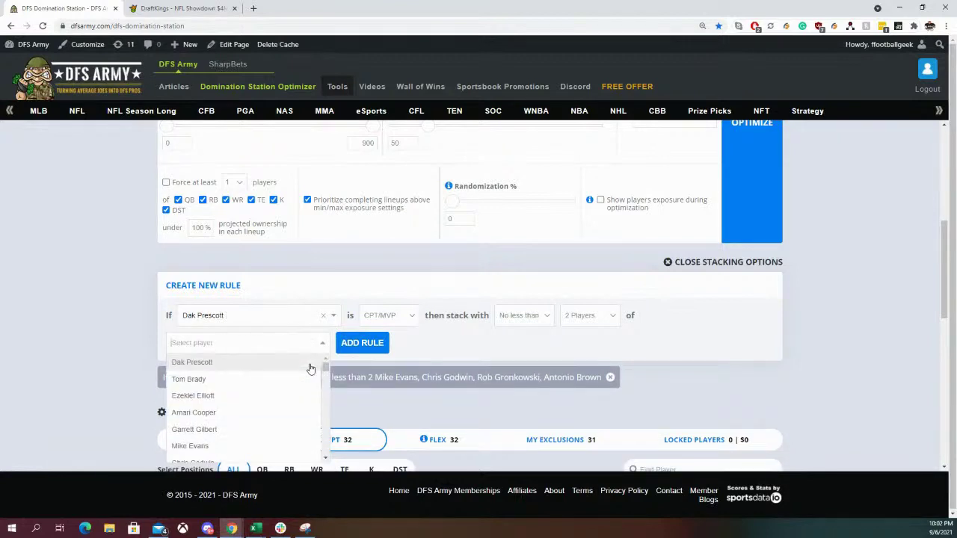
# - Add Amari Cooper, Michael Gallup, CeeDee Lamb, Tony Pollard and Dalton Schultz to the stack group
pyautogui.write('coop')
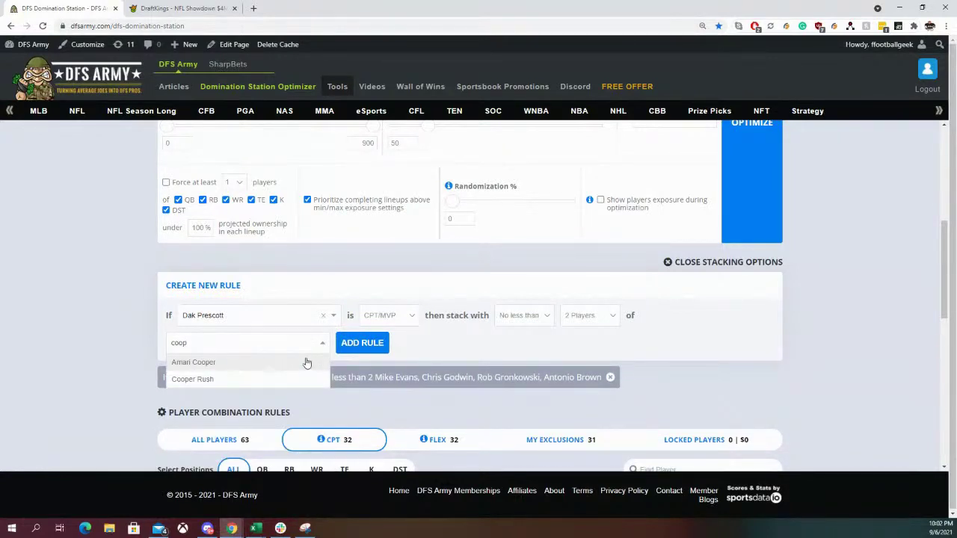
pyautogui.click(306, 362)
pyautogui.write('go')
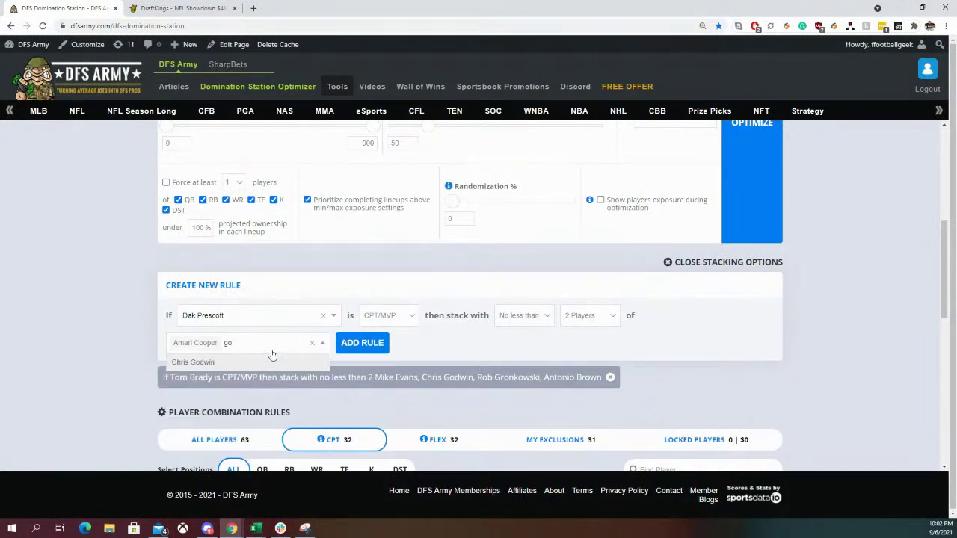
pyautogui.press('BackSpace')
pyautogui.write('a')
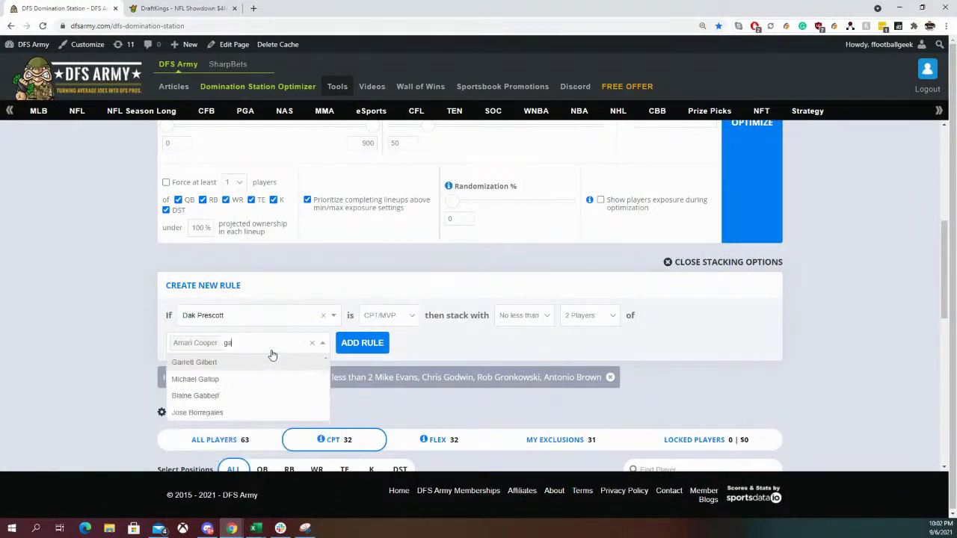
pyautogui.click(252, 379)
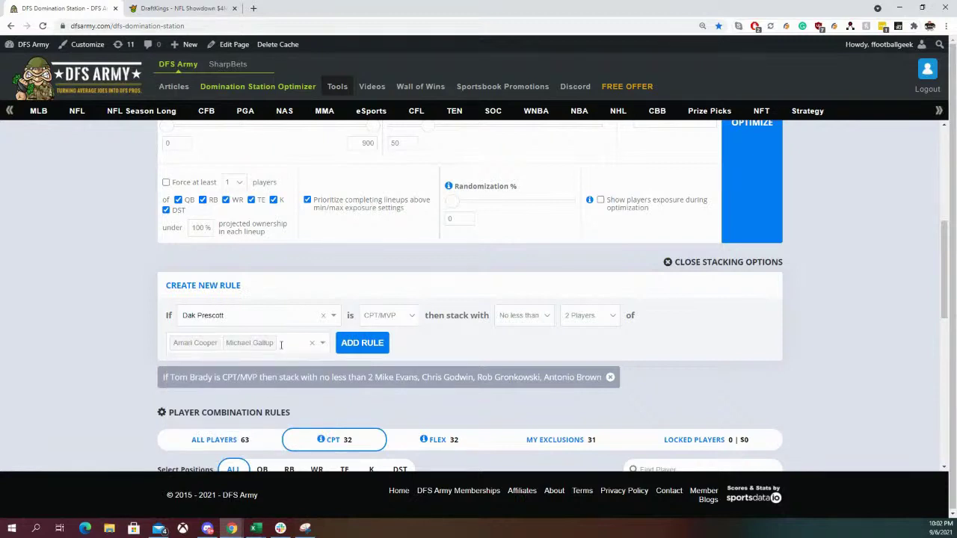
pyautogui.write('lamb')
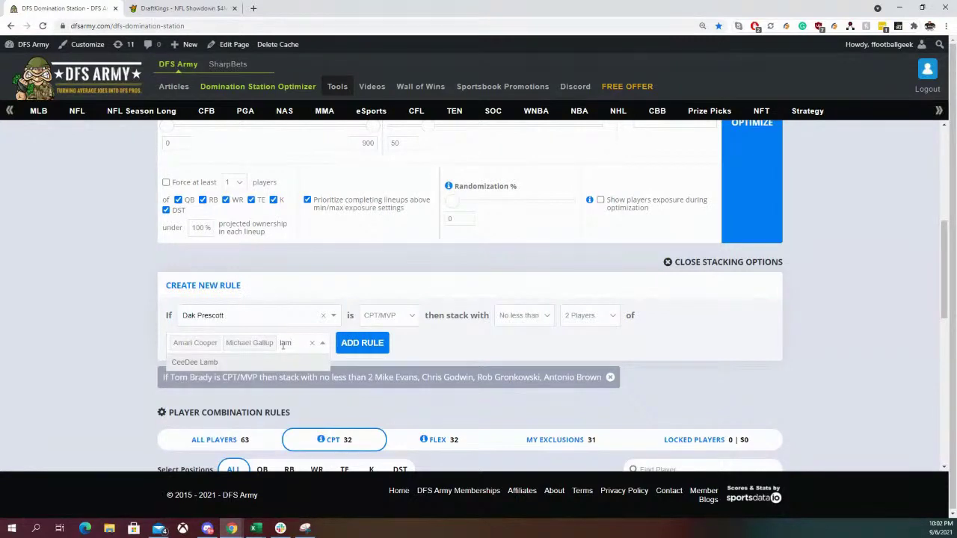
pyautogui.click(271, 365)
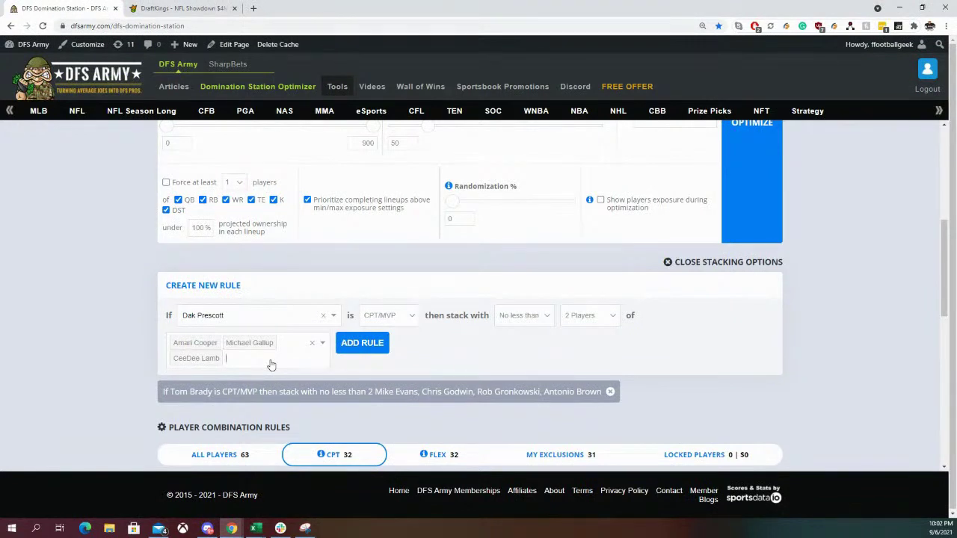
pyautogui.write('p')
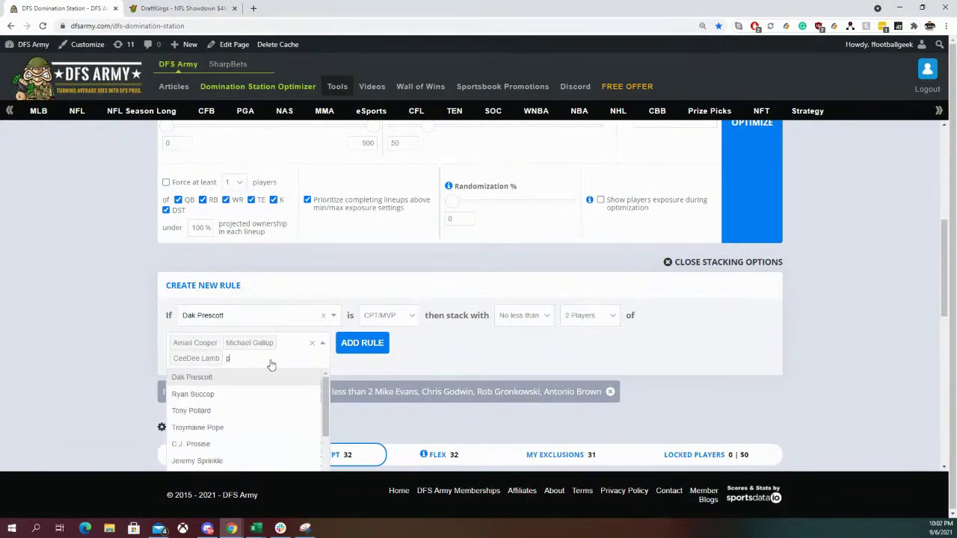
pyautogui.write('oll')
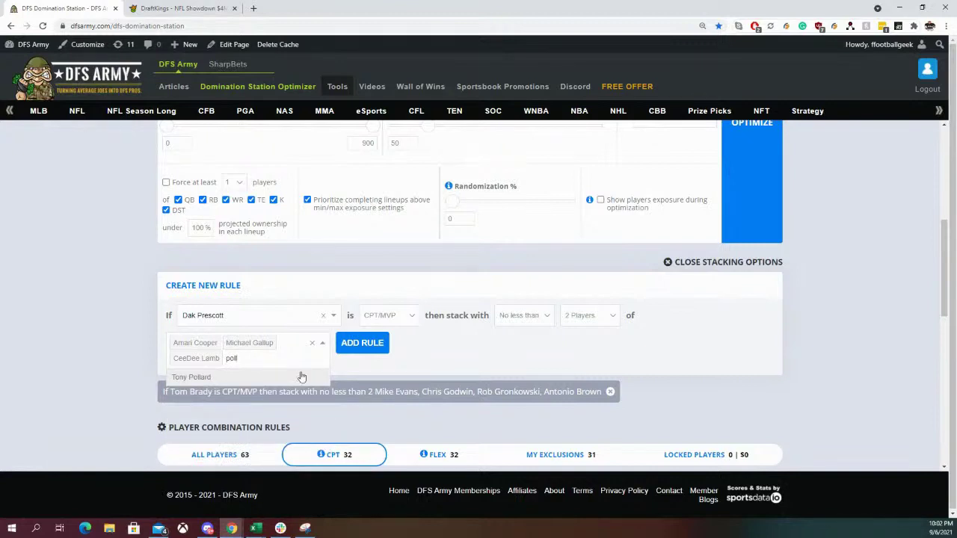
pyautogui.click(312, 379)
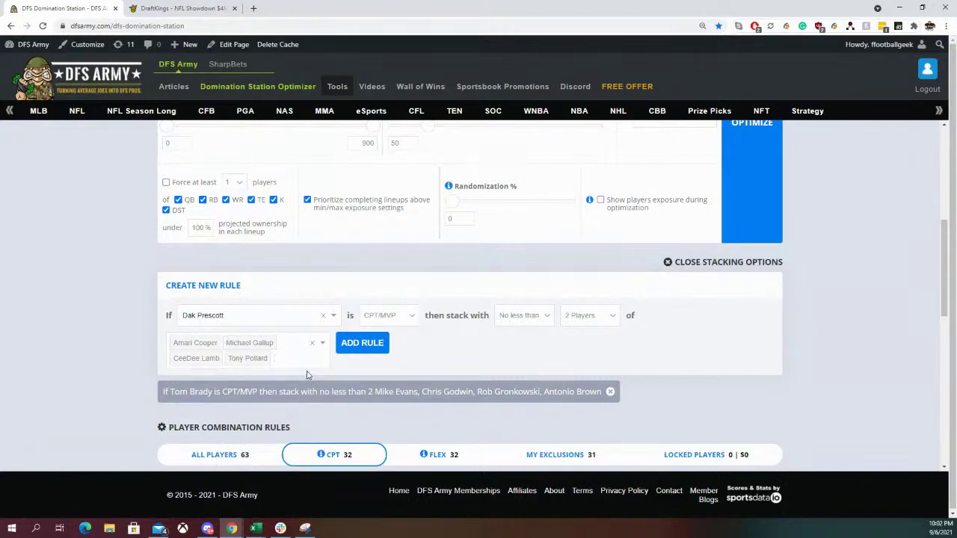
pyautogui.write('sh')
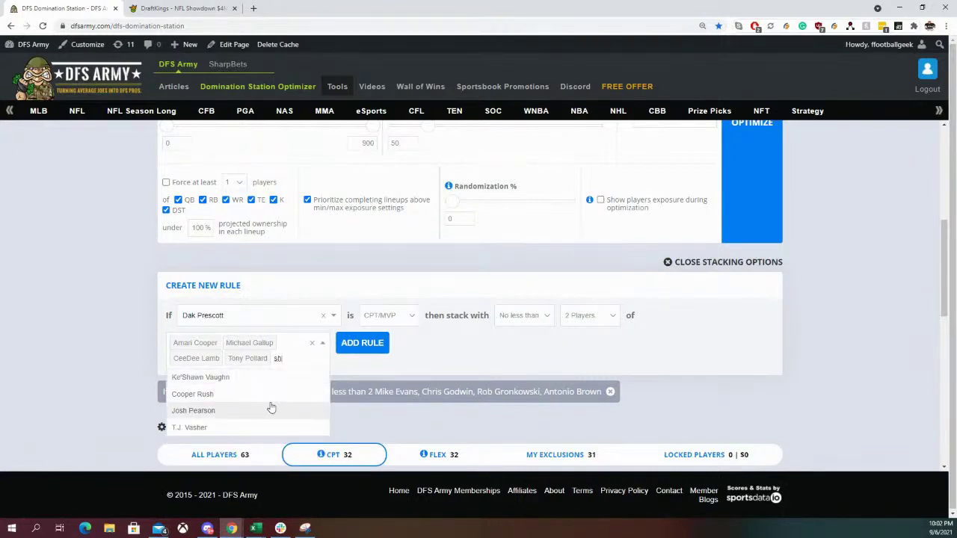
pyautogui.press('BackSpace')
pyautogui.write('c')
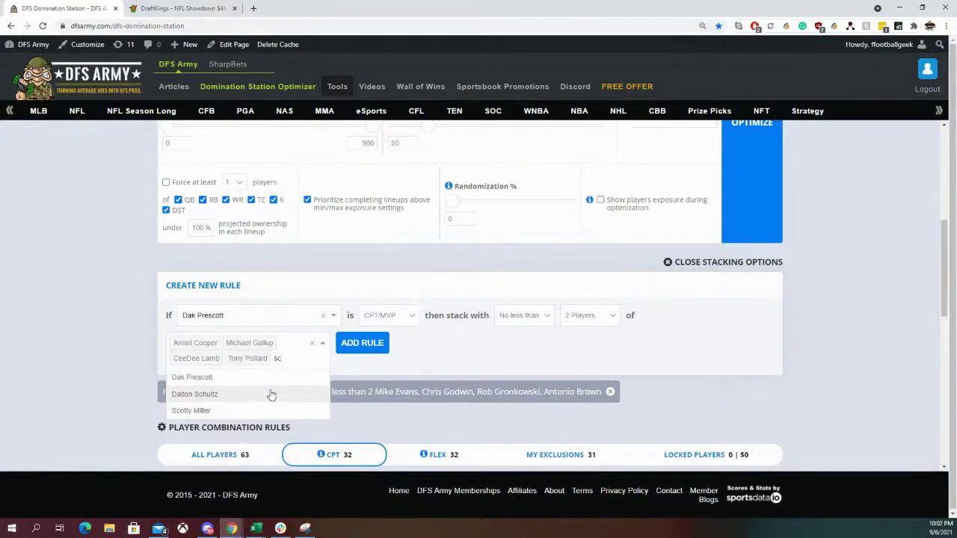
pyautogui.click(272, 394)
# - Save the Dak Prescott CPT/MVP stacking rule
pyautogui.scroll(-5, 138, 344)
pyautogui.scroll(-3, 291, 345)
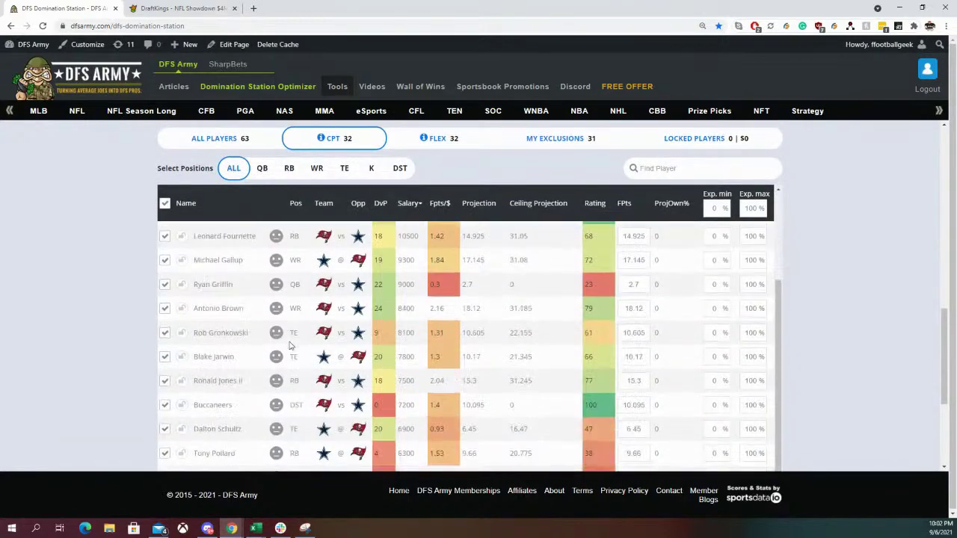
pyautogui.scroll(-2, 146, 335)
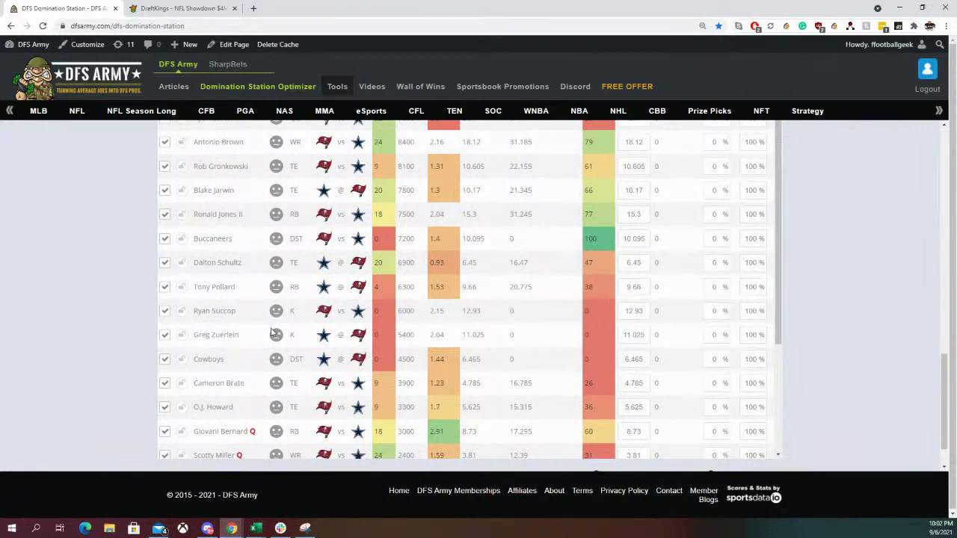
pyautogui.scroll(-2, 273, 333)
pyautogui.scroll(-3, 273, 333)
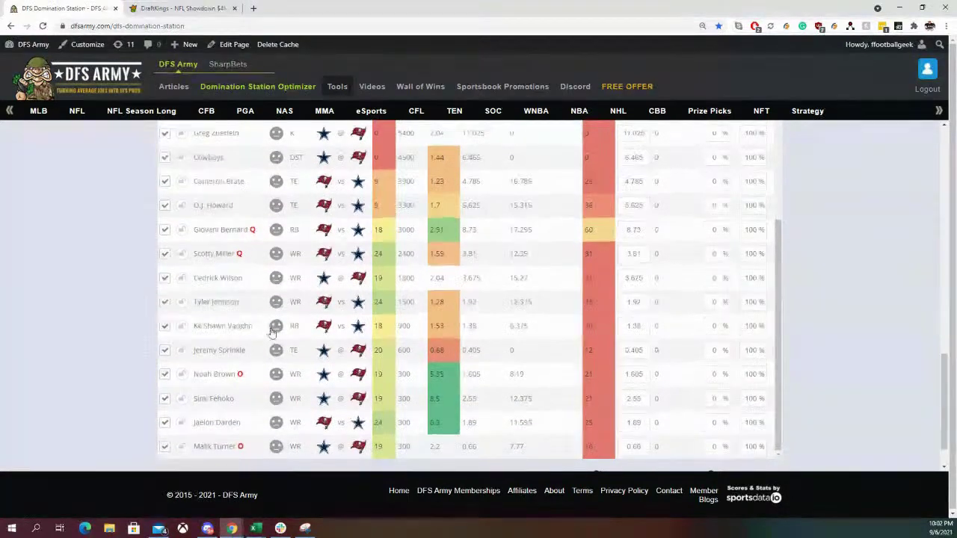
pyautogui.scroll(1, 235, 324)
pyautogui.scroll(1, 235, 324)
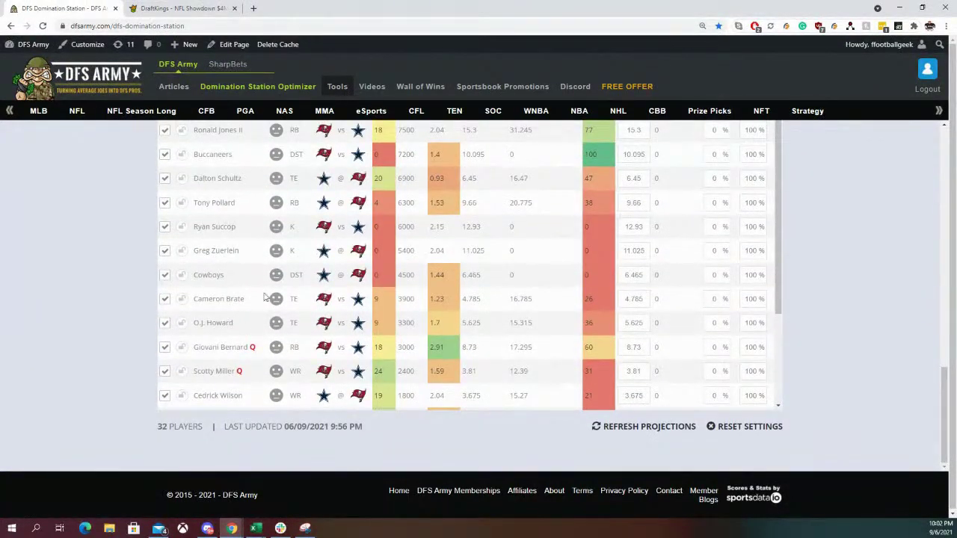
pyautogui.scroll(5, 261, 284)
pyautogui.scroll(1, 265, 293)
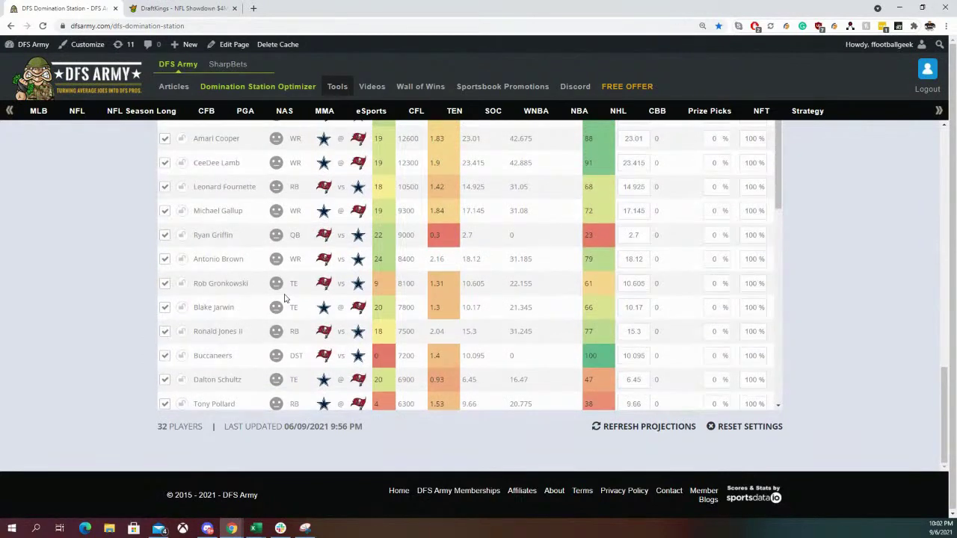
pyautogui.scroll(10, 284, 298)
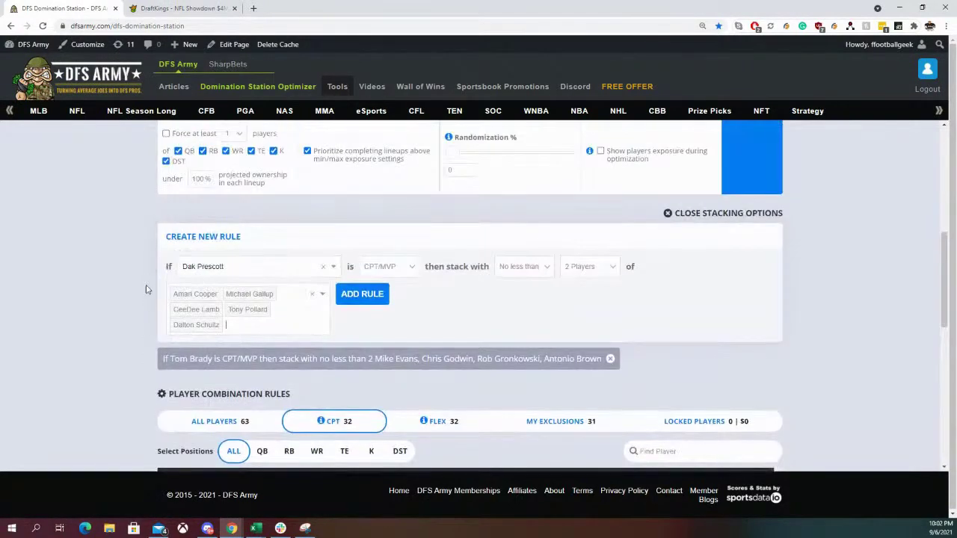
pyautogui.click(367, 302)
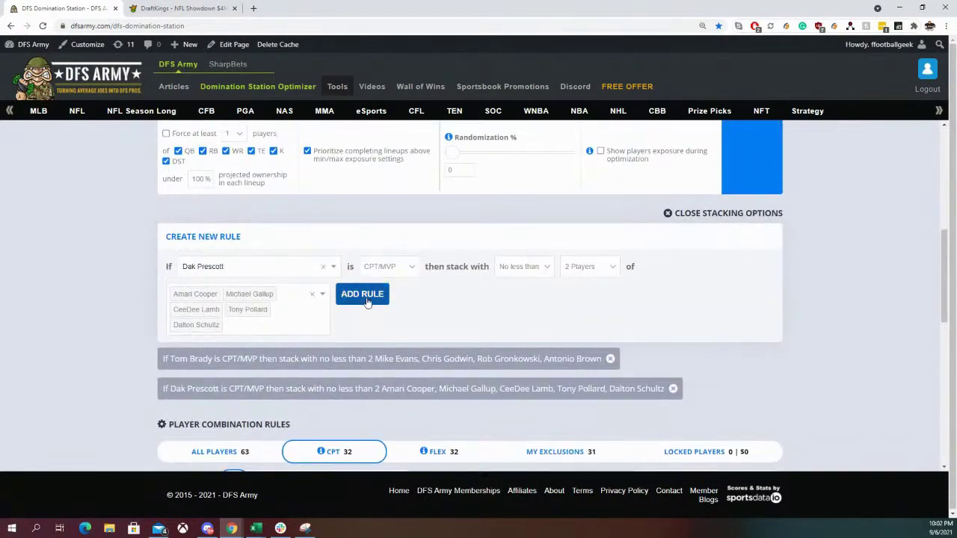
# - Clear Dak Prescott from the trigger and remove all five stacked players
pyautogui.click(262, 270)
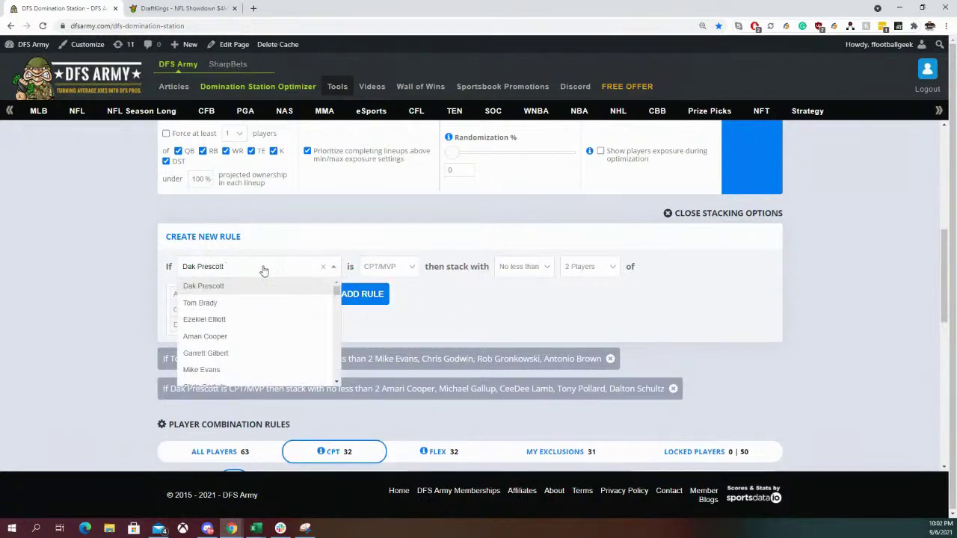
pyautogui.press('BackSpace')
pyautogui.click(530, 295)
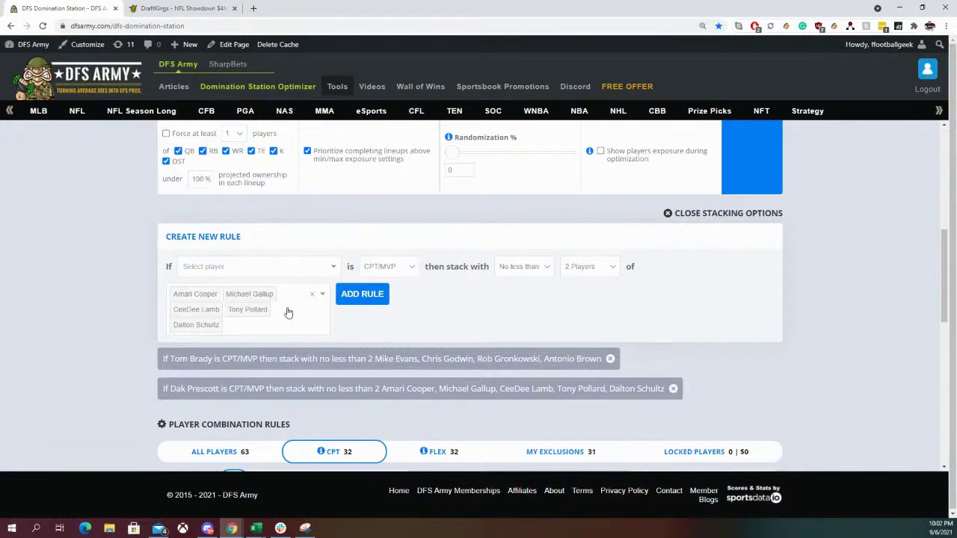
pyautogui.click(313, 300)
pyautogui.click(313, 294)
# - Filter the player table to show kickers only
pyautogui.click(254, 271)
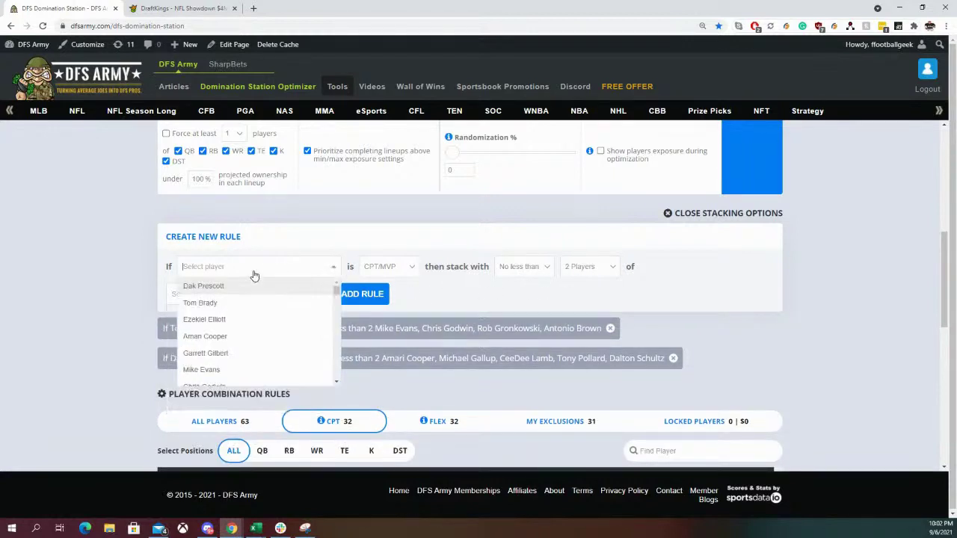
pyautogui.scroll(-3, 149, 281)
pyautogui.scroll(-2, 134, 278)
pyautogui.scroll(2, 135, 277)
pyautogui.click(371, 284)
pyautogui.scroll(4, 167, 327)
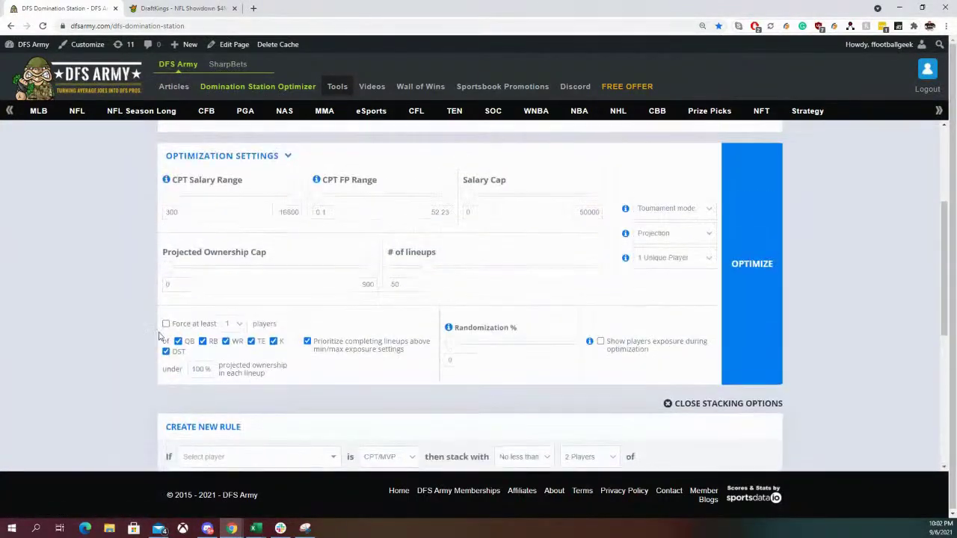
pyautogui.scroll(-2, 216, 305)
# - Set the rule condition to Ryan Succop at Flex, stacking exactly 0 players
pyautogui.click(216, 296)
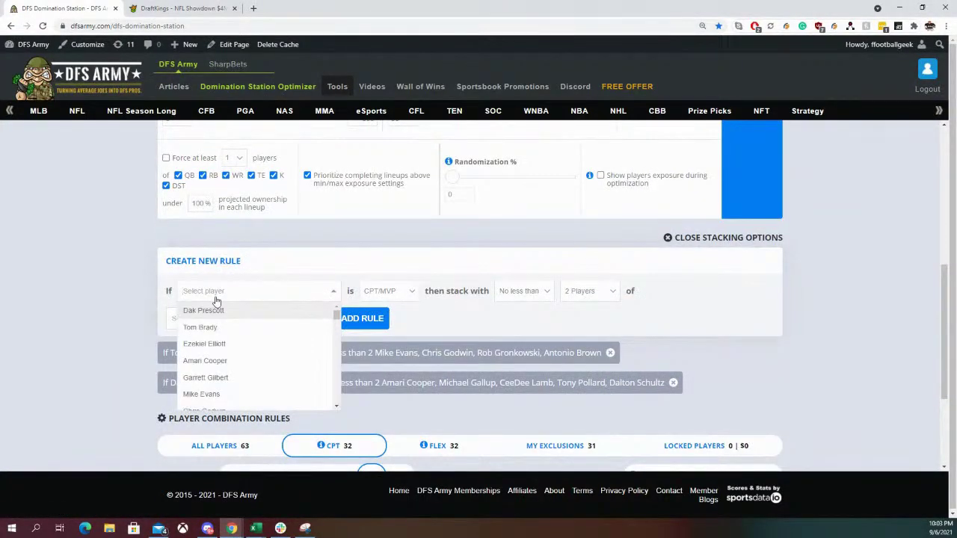
pyautogui.write('suc')
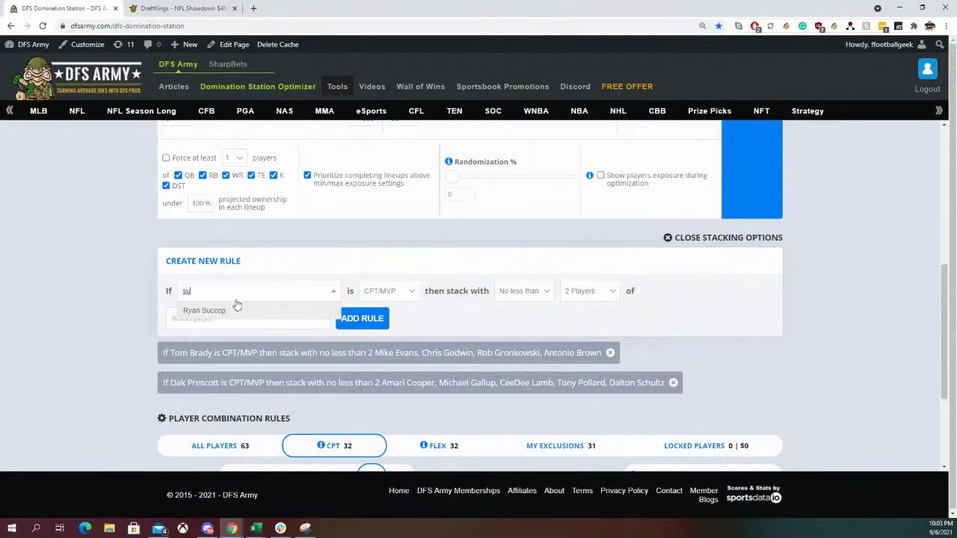
pyautogui.click(239, 311)
pyautogui.click(395, 293)
pyautogui.click(396, 319)
pyautogui.click(542, 293)
pyautogui.click(522, 317)
pyautogui.click(579, 293)
pyautogui.click(577, 307)
# - Pick Greg Zuerlein as the stacked player and add the rule
pyautogui.click(273, 318)
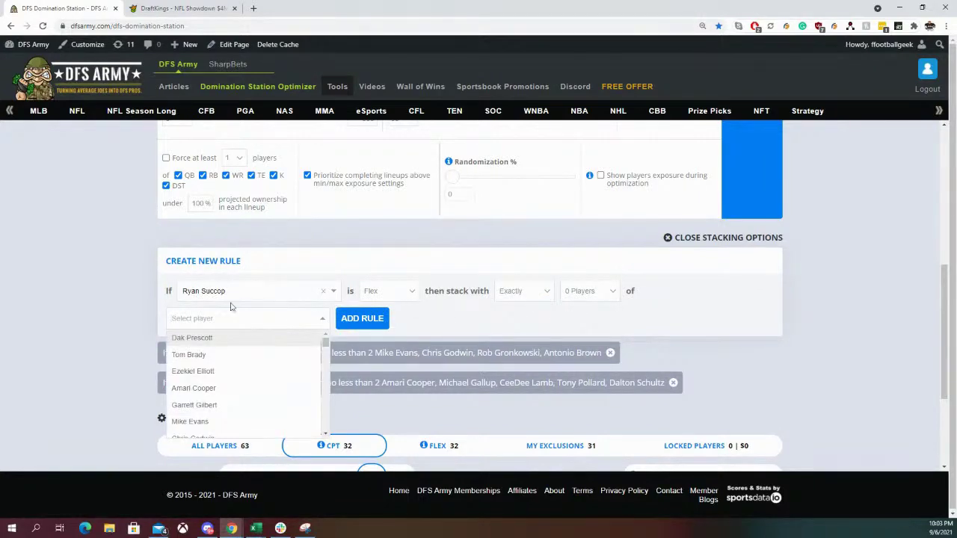
pyautogui.scroll(-3, 97, 279)
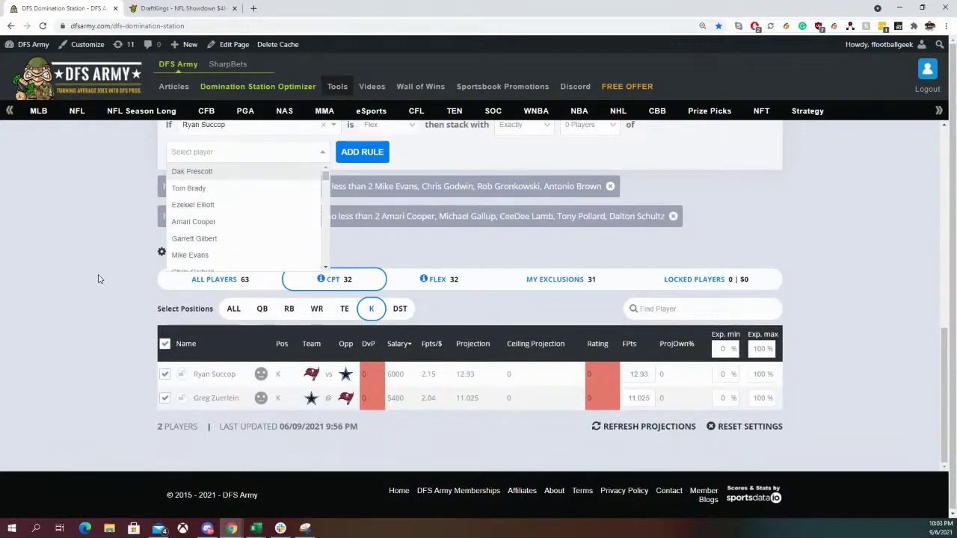
pyautogui.scroll(3, 102, 274)
pyautogui.write('zue')
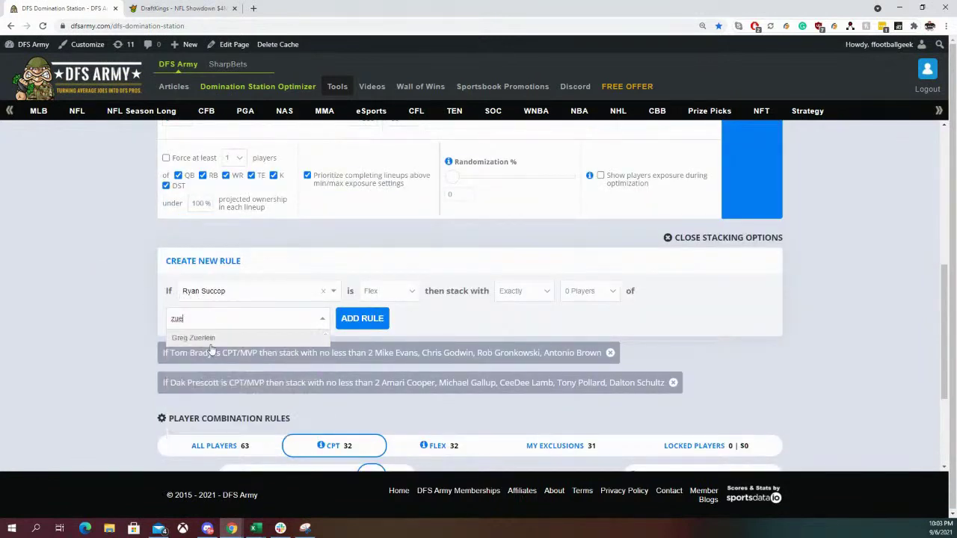
pyautogui.click(208, 340)
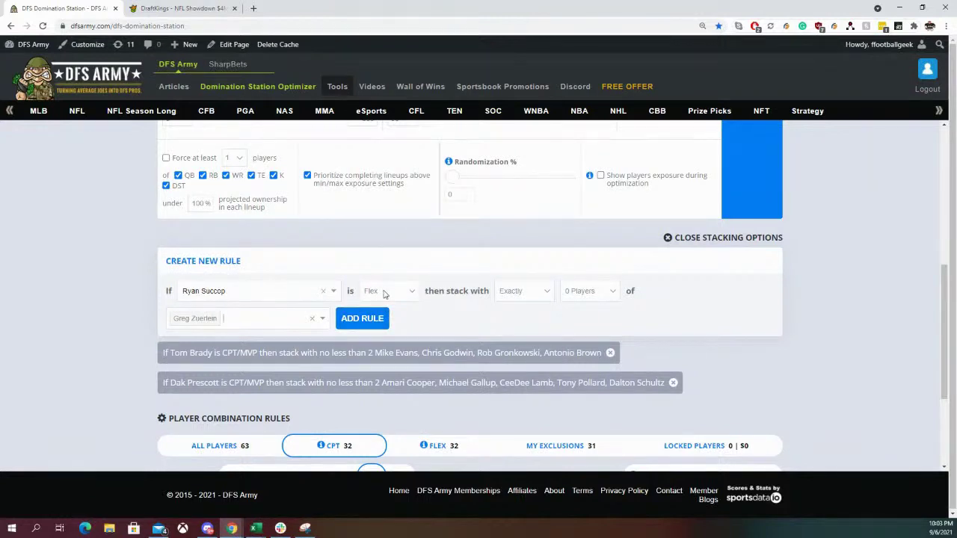
pyautogui.click(362, 319)
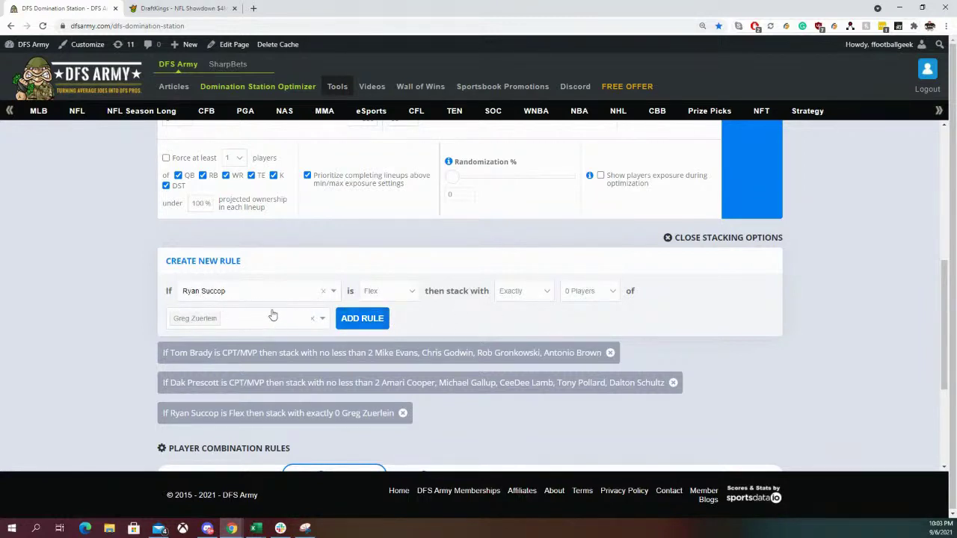
# - Replace Ryan Succop with the Cowboys as the rule's condition
pyautogui.click(253, 293)
pyautogui.press('BackSpace')
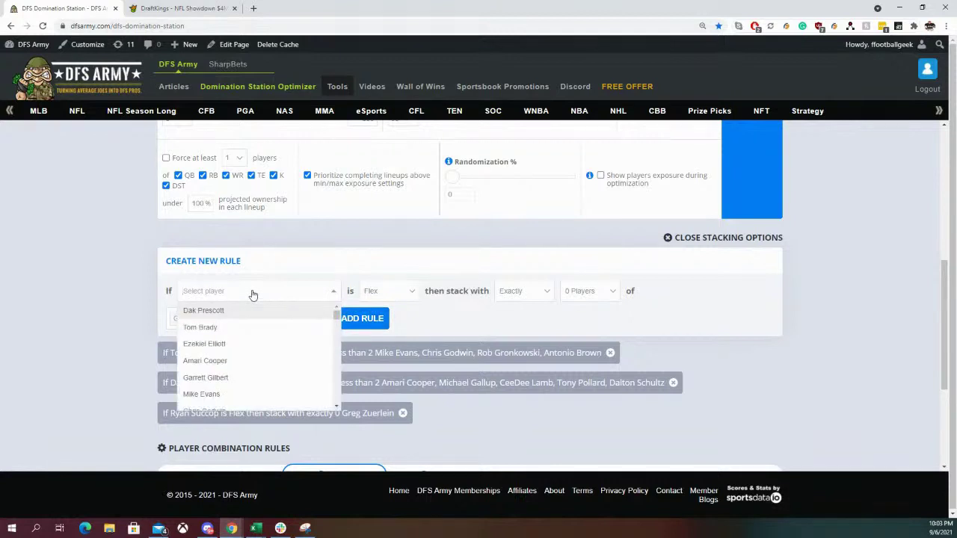
pyautogui.write('dak')
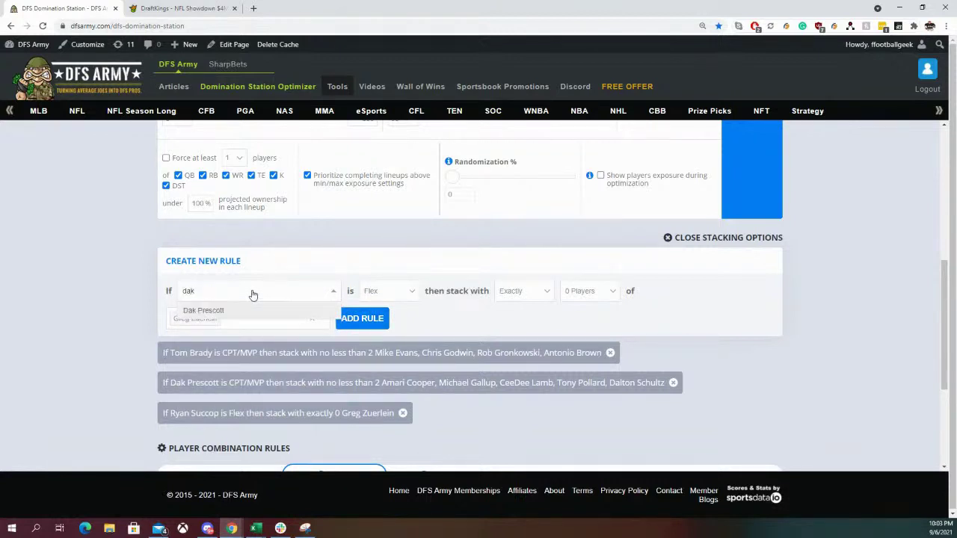
pyautogui.press('BackSpace')
pyautogui.write('l')
pyautogui.press('BackSpace')
pyautogui.press('BackSpace')
pyautogui.press('BackSpace')
pyautogui.press('BackSpace')
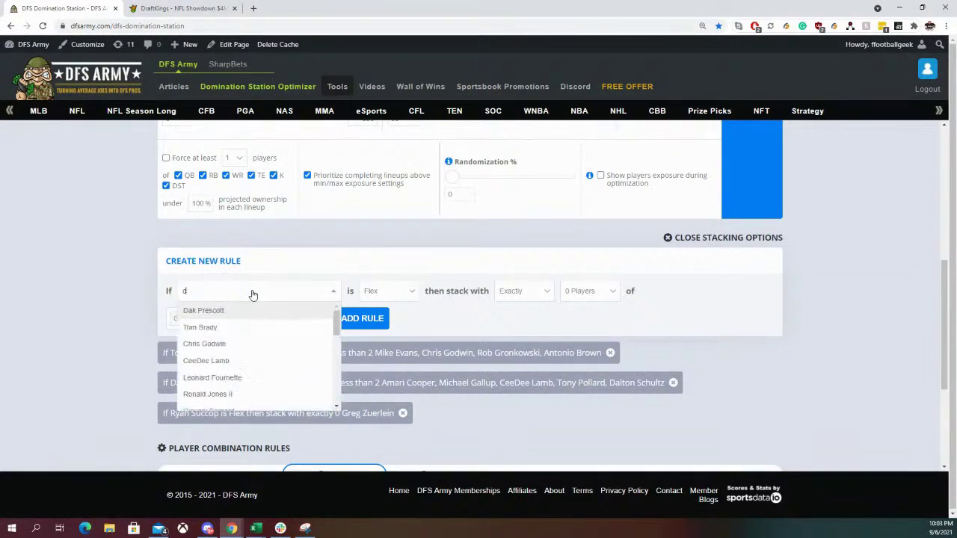
pyautogui.write('cow')
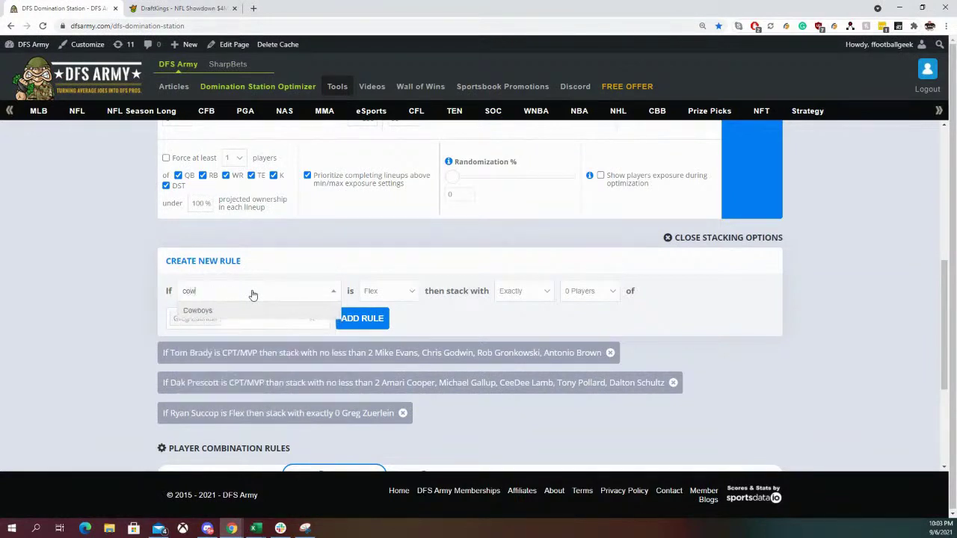
pyautogui.click(249, 313)
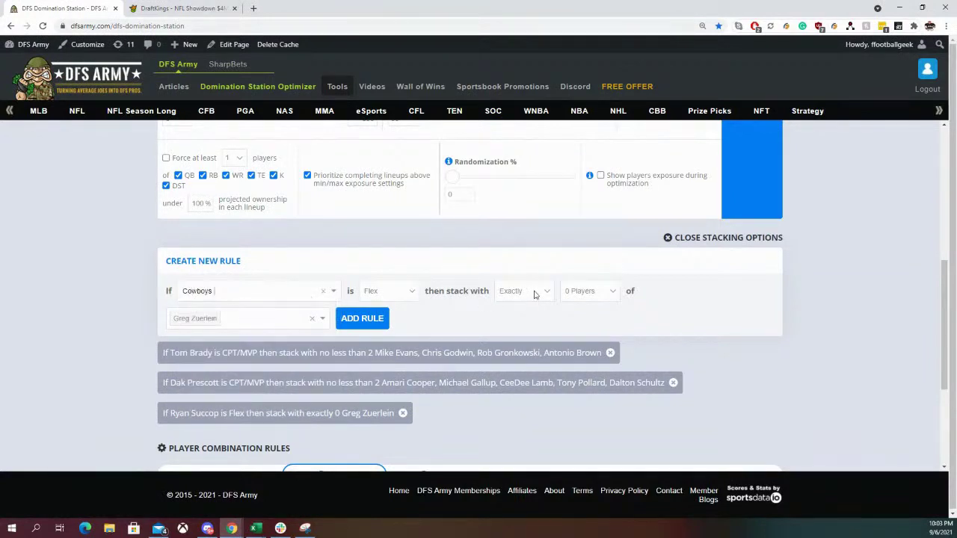
# - Set Buccaneers as the stacked team and add the Cowboys rule
pyautogui.click(272, 324)
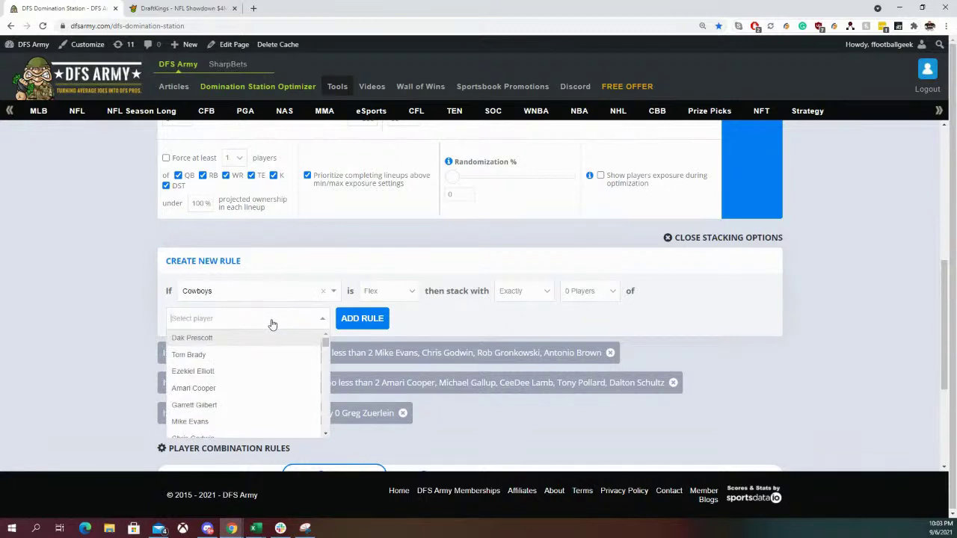
pyautogui.write('buc')
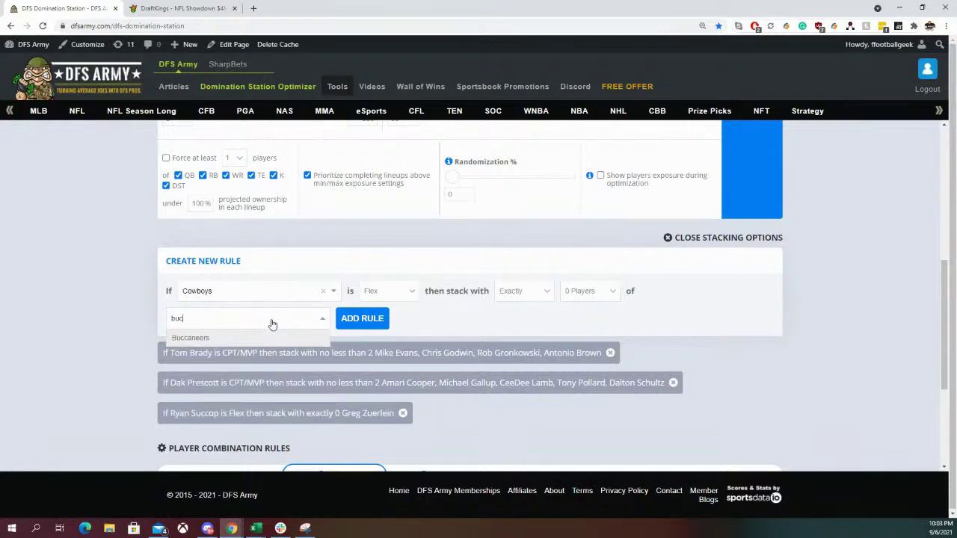
pyautogui.click(277, 341)
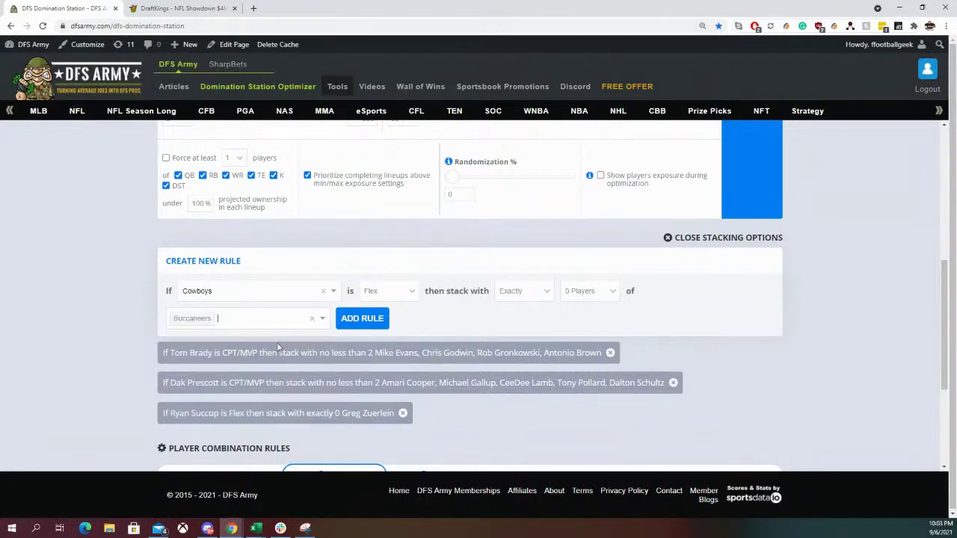
pyautogui.click(345, 320)
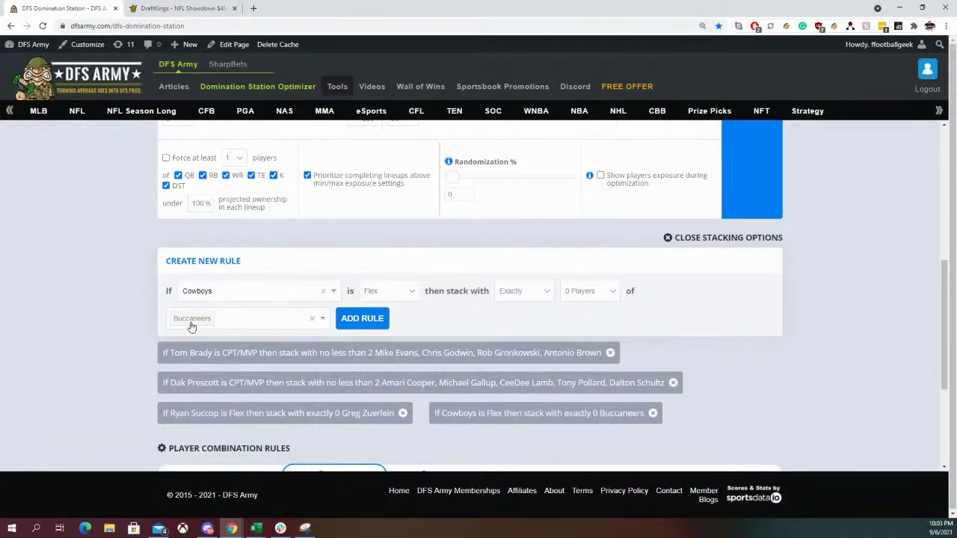
pyautogui.scroll(-2, 151, 305)
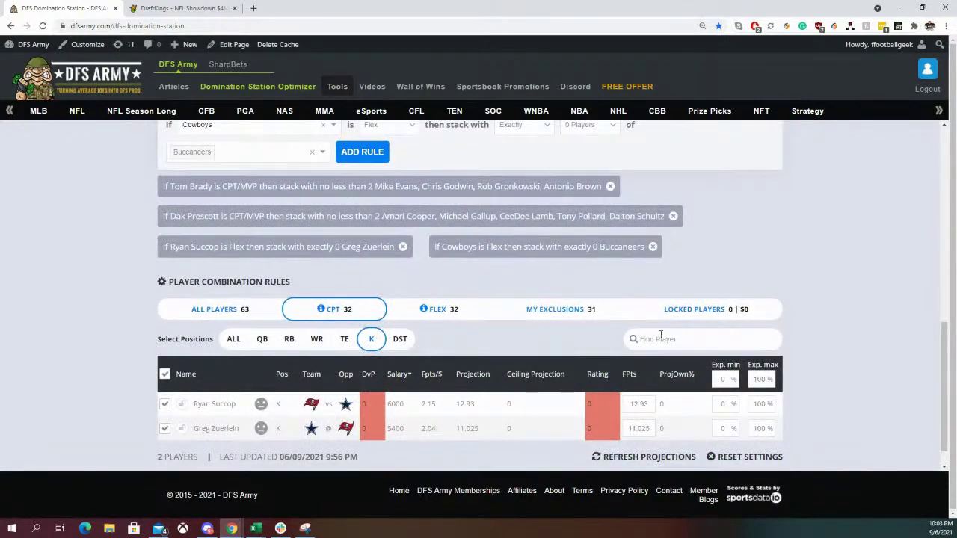
# - Show all positions in the player table with FLEX salaries and projections
pyautogui.click(233, 339)
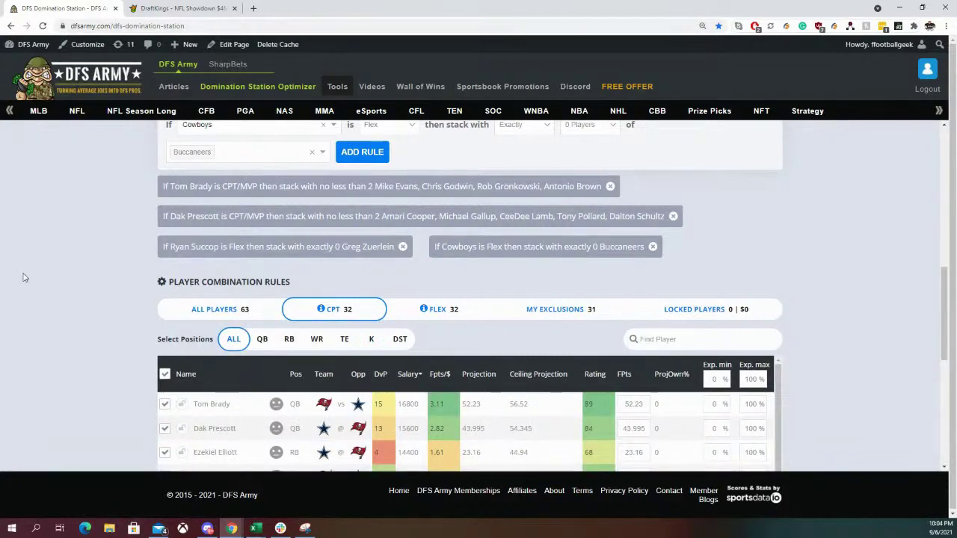
pyautogui.scroll(-2, 24, 276)
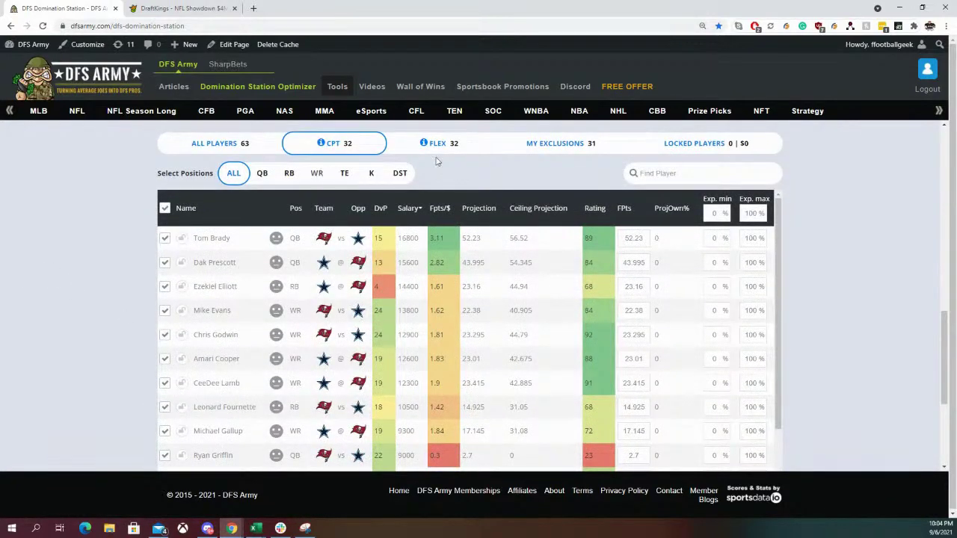
pyautogui.click(437, 143)
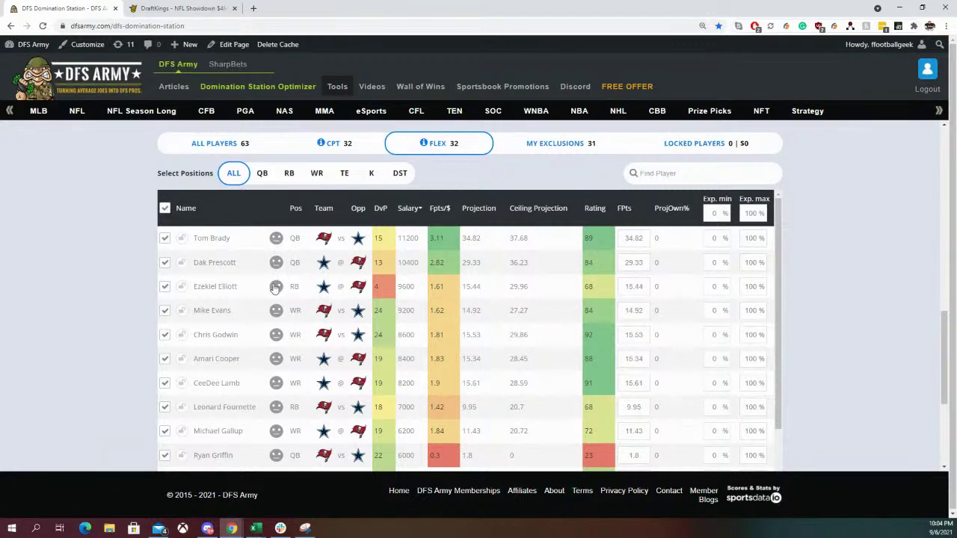
pyautogui.scroll(-5, 278, 340)
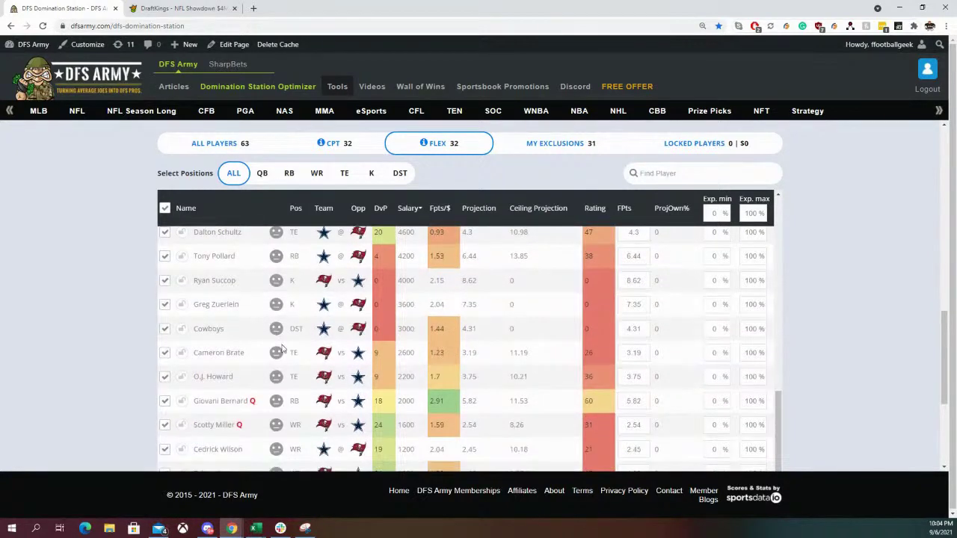
# - Set the Cowboys DST and O.J. Howard to Dislike
pyautogui.moveTo(276, 334)
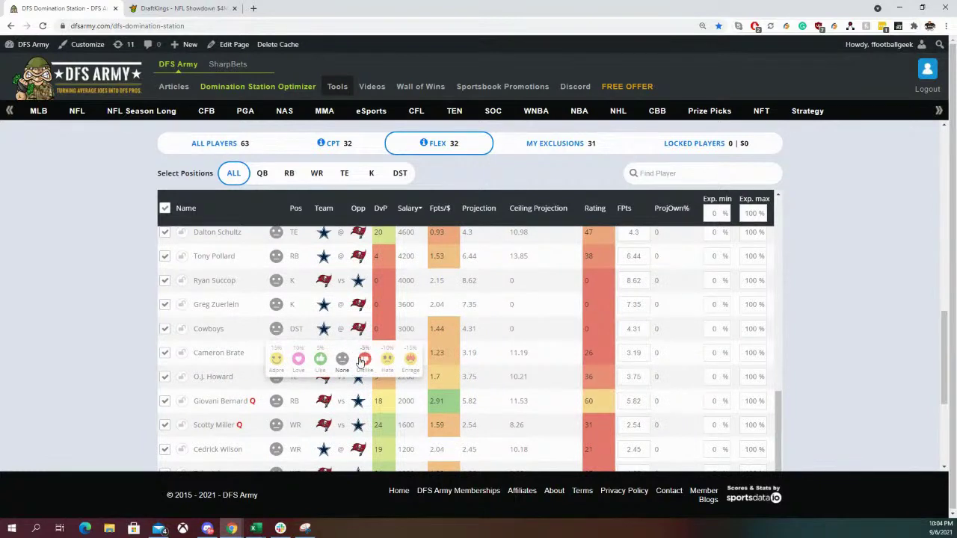
pyautogui.click(363, 360)
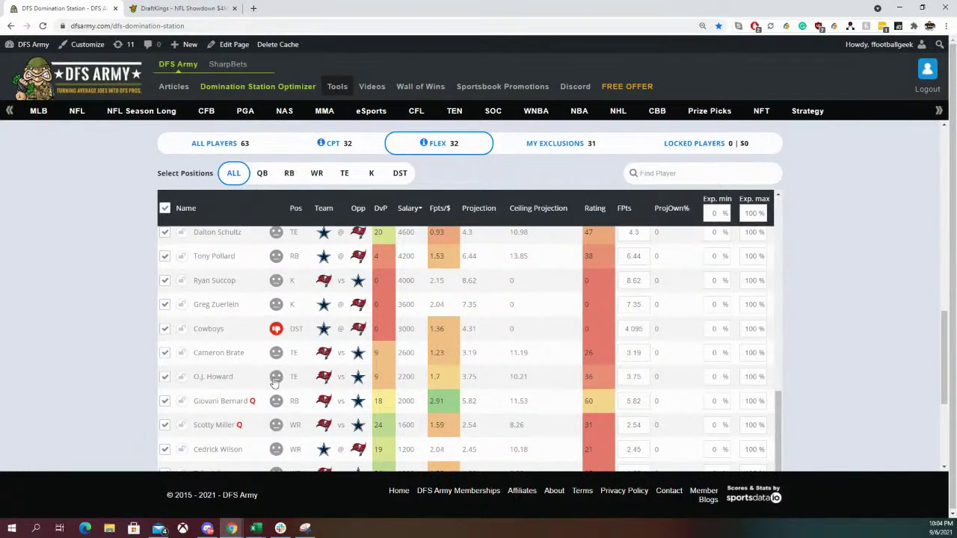
pyautogui.moveTo(276, 383)
pyautogui.click(362, 409)
# - Show the CPT exposure of the optimized lineups: Brady 60%, Prescott 40%
pyautogui.scroll(5, 758, 288)
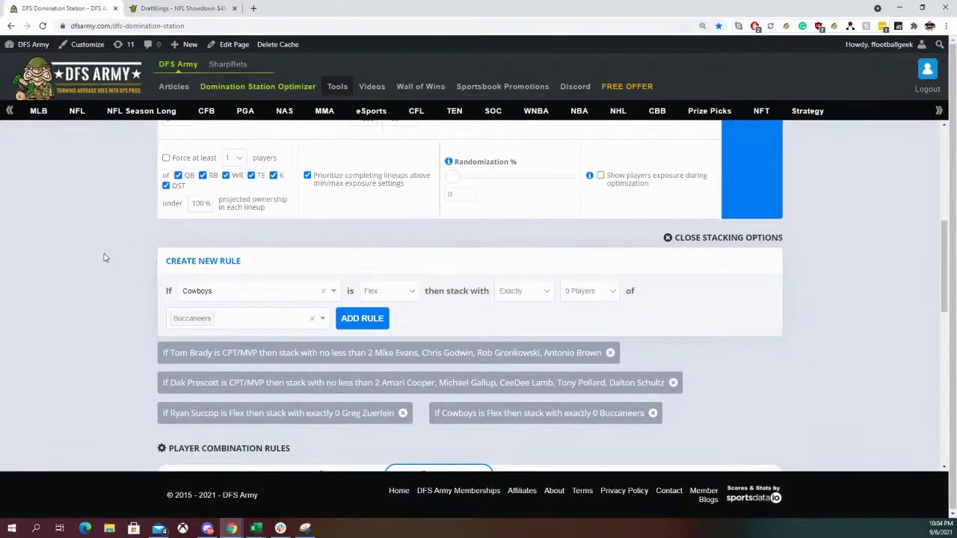
pyautogui.scroll(-8, 104, 258)
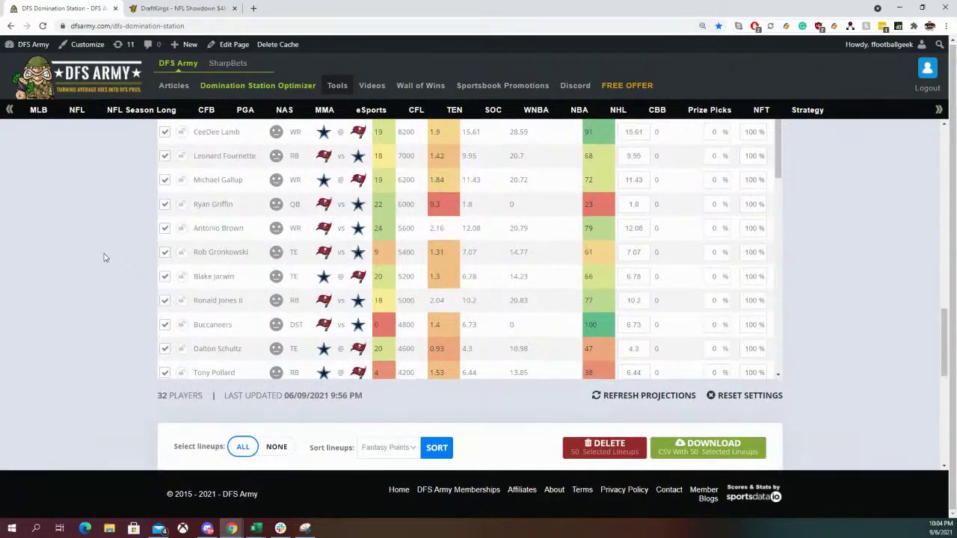
pyautogui.scroll(-4, 112, 276)
pyautogui.click(304, 193)
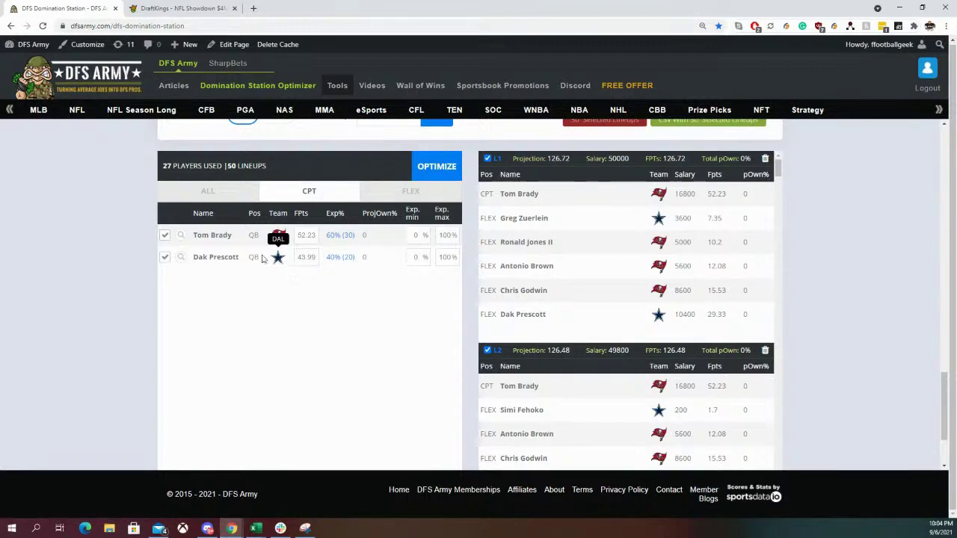
pyautogui.scroll(2, 247, 265)
# - Apply the WR filter so the FLEX pool lists only wide receivers
pyautogui.scroll(10, 247, 265)
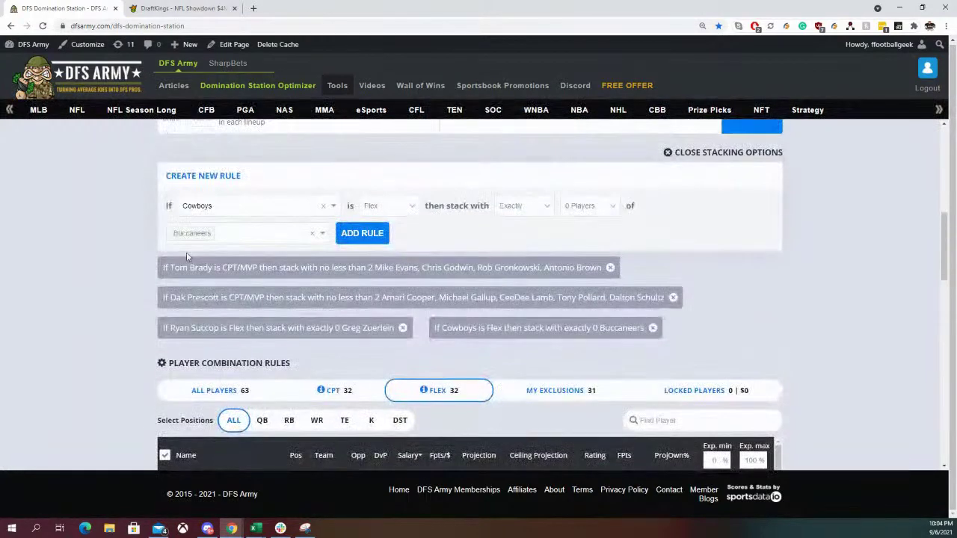
pyautogui.scroll(-2, 131, 243)
pyautogui.click(316, 254)
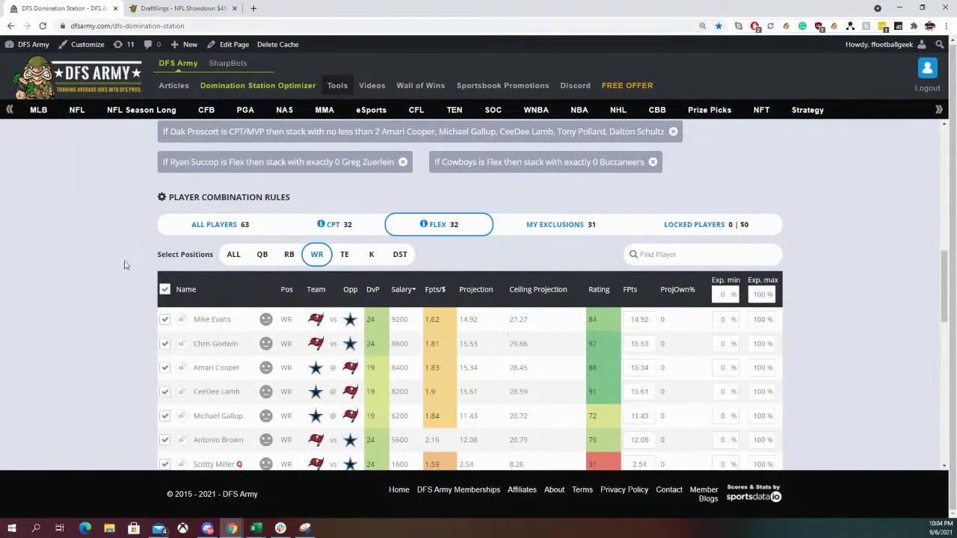
pyautogui.scroll(-2, 124, 277)
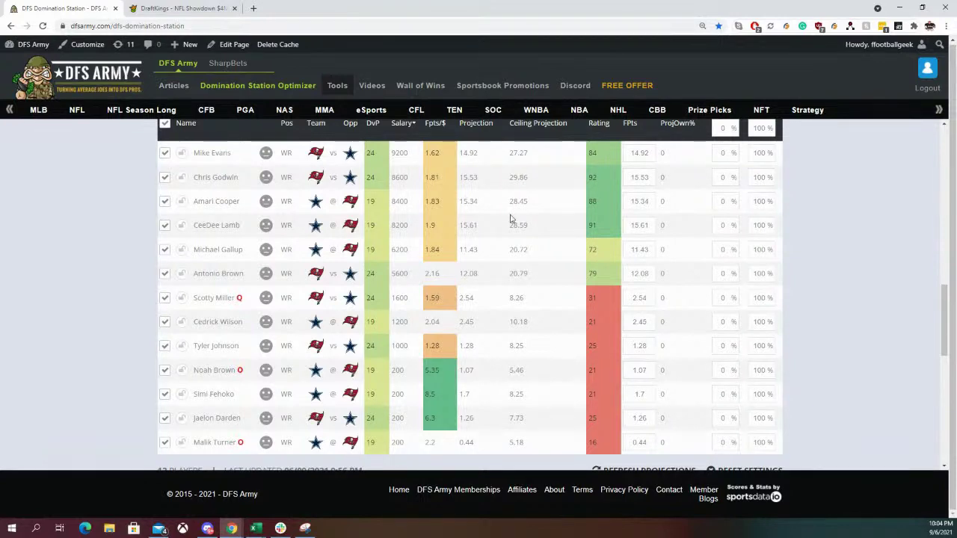
pyautogui.scroll(2, 523, 269)
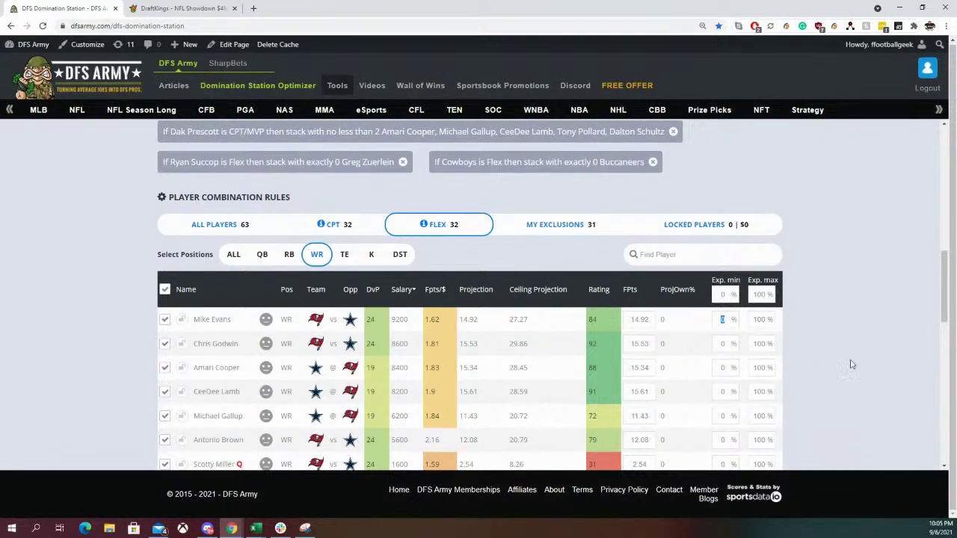
# - Show all positions and switch the combination table between FLEX and CPT values, ending on CPT
pyautogui.click(341, 227)
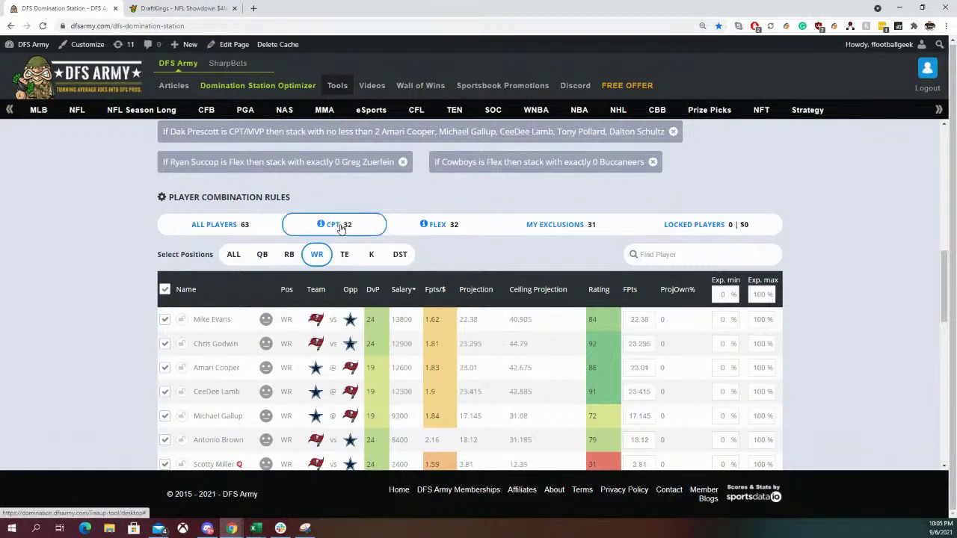
pyautogui.click(234, 254)
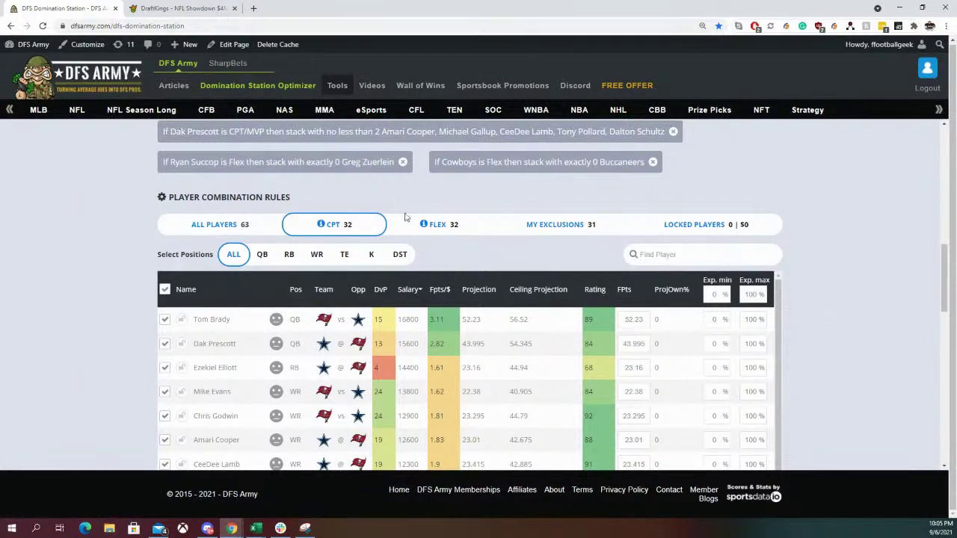
pyautogui.click(447, 228)
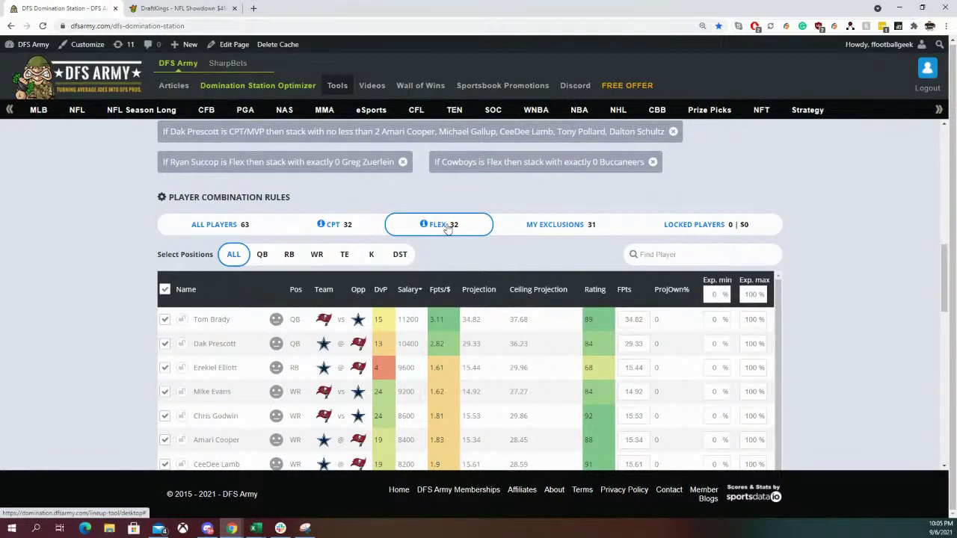
pyautogui.click(323, 226)
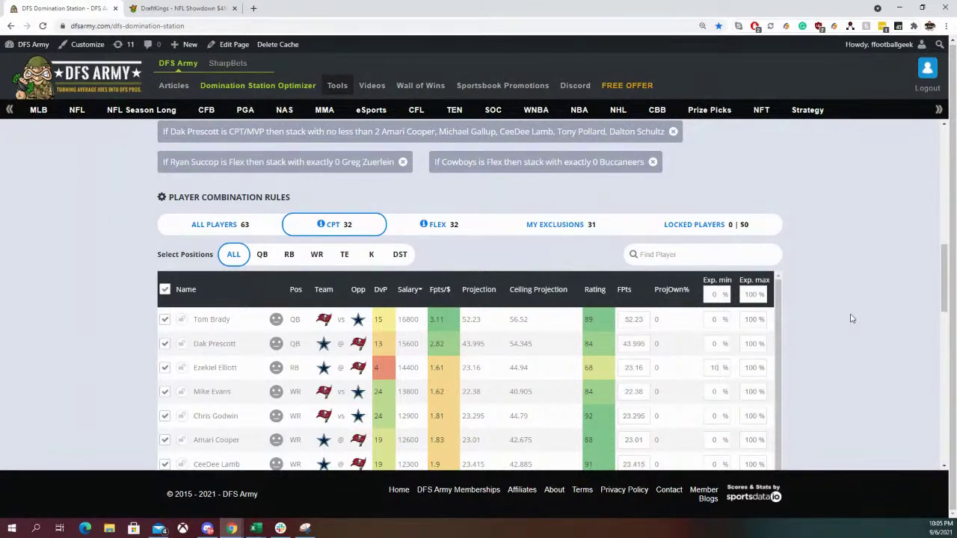
pyautogui.click(447, 223)
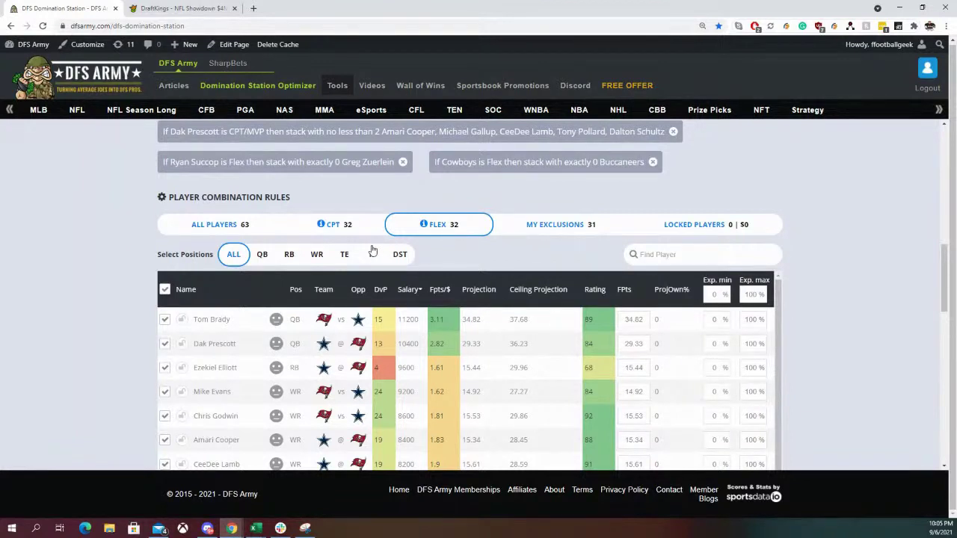
pyautogui.click(351, 229)
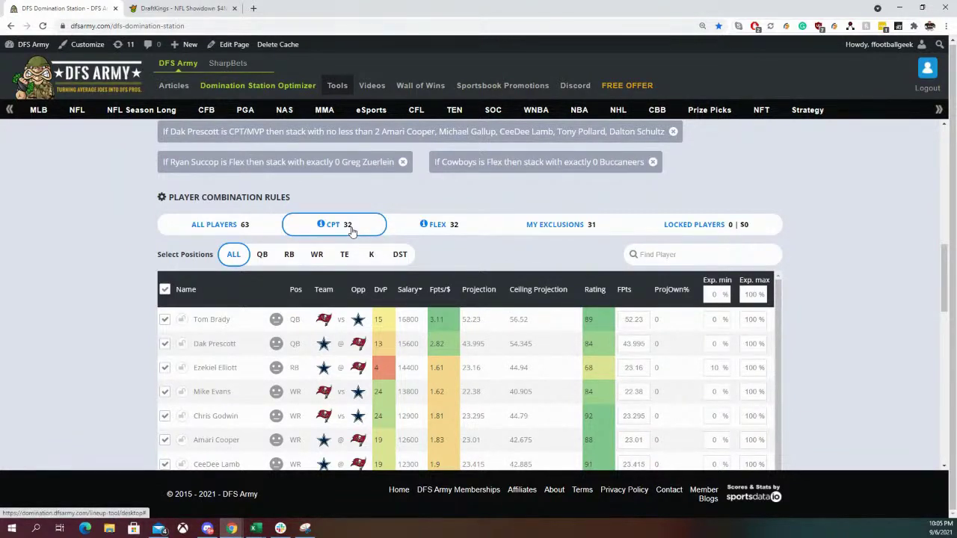
# - Remove Turner, Darden, Fehoko, Noah Brown, Sprinkle, Vaughn and Tyler Johnson from the captain pool
pyautogui.scroll(-6, 160, 216)
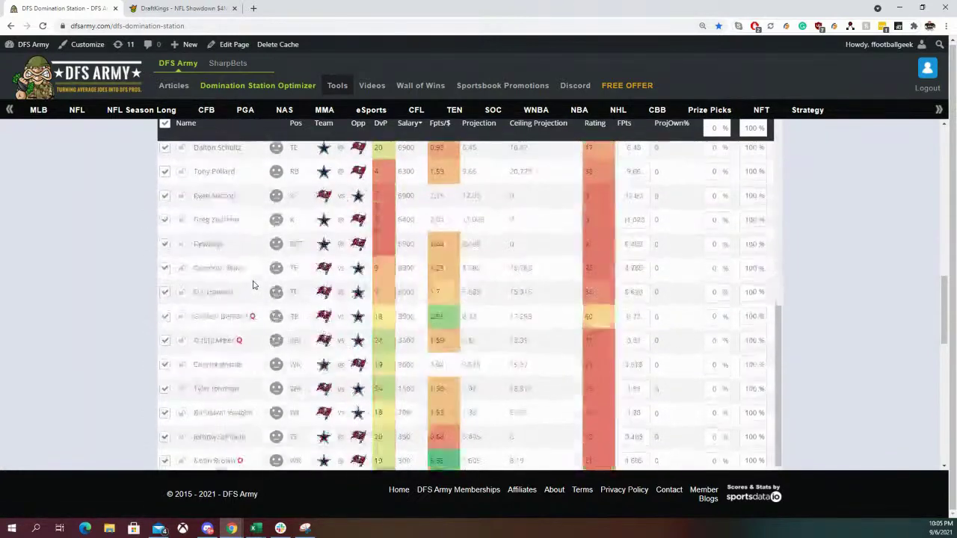
pyautogui.scroll(-4, 251, 291)
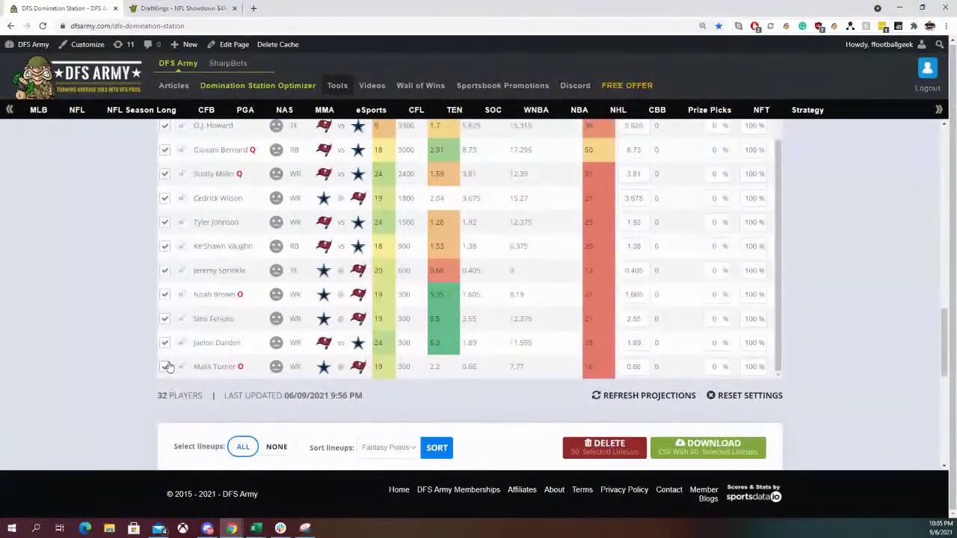
pyautogui.click(165, 366)
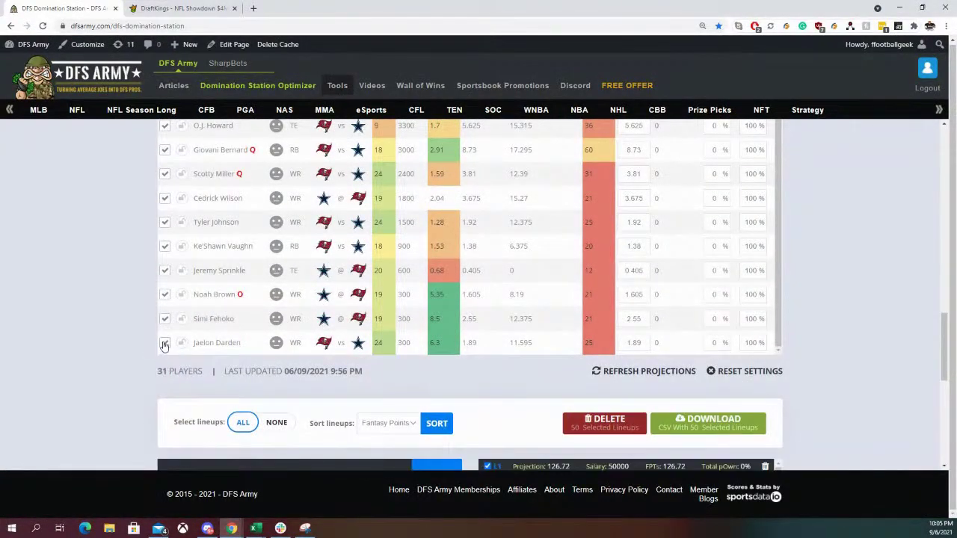
pyautogui.click(164, 342)
pyautogui.click(165, 319)
pyautogui.click(165, 294)
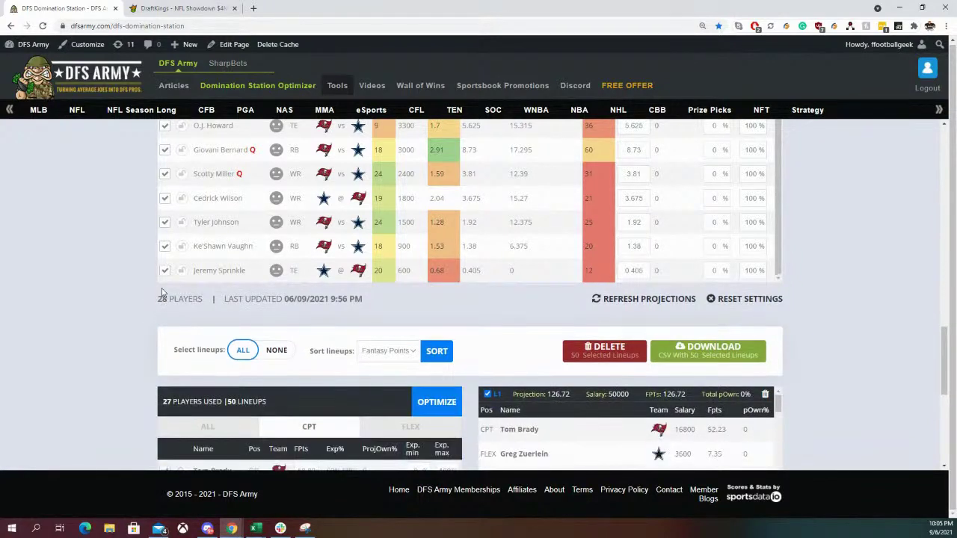
pyautogui.scroll(2, 120, 310)
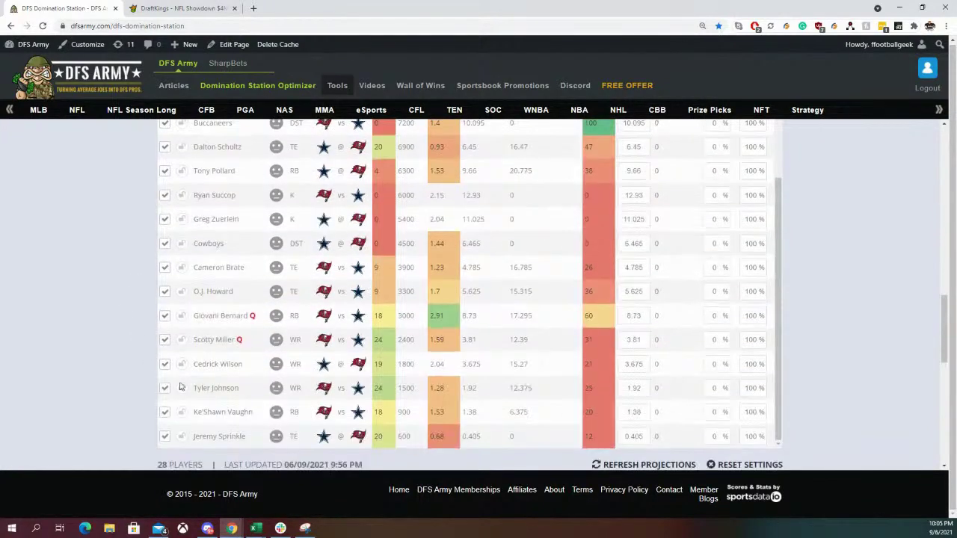
pyautogui.click(165, 436)
pyautogui.click(164, 412)
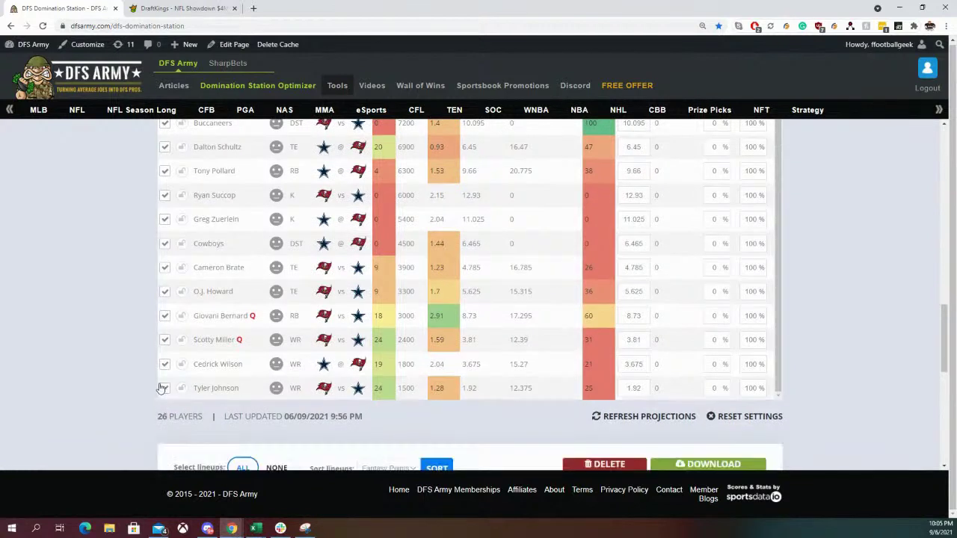
pyautogui.click(164, 388)
# - Exclude Wilson, Miller, Bernard, Howard, Brate, the Cowboys defense, Zuerlein and Succop as captains
pyautogui.click(162, 365)
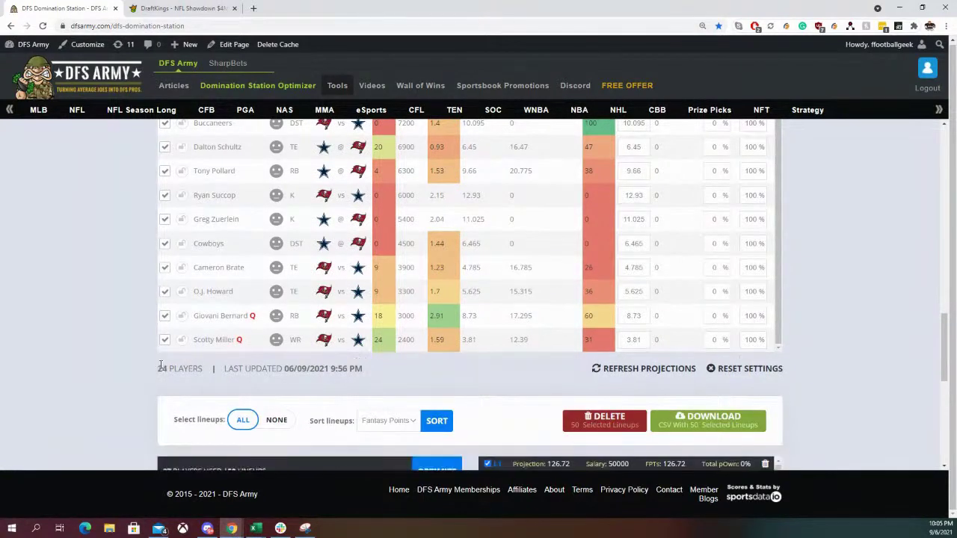
pyautogui.click(166, 341)
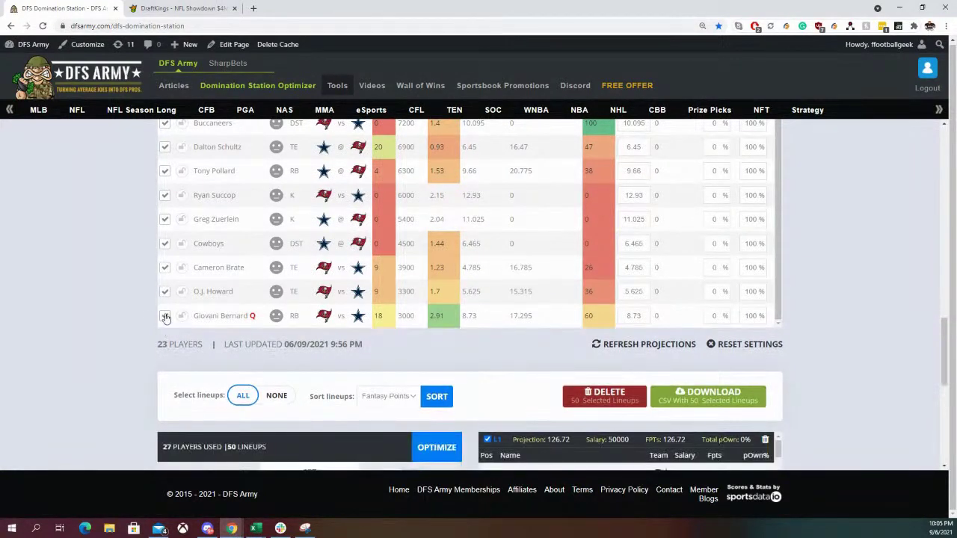
pyautogui.click(164, 316)
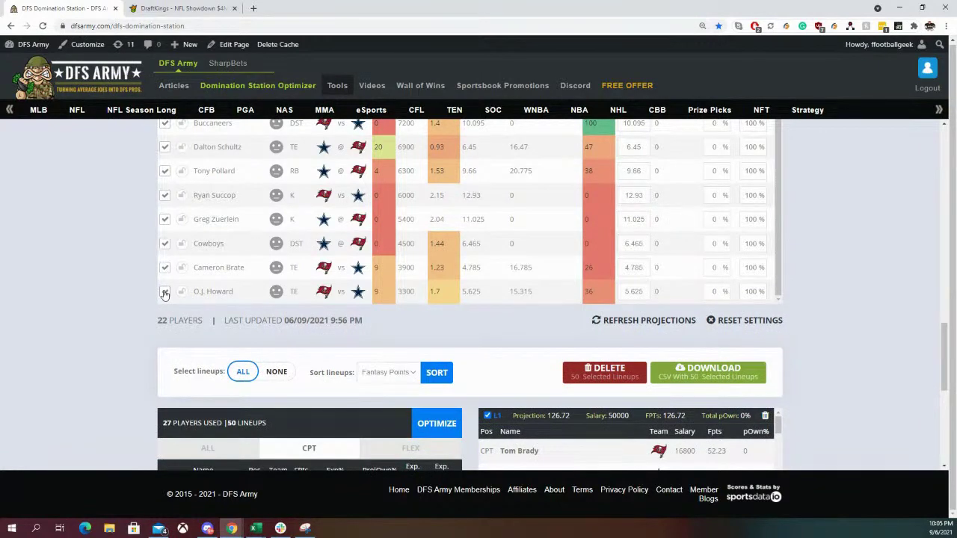
pyautogui.click(165, 293)
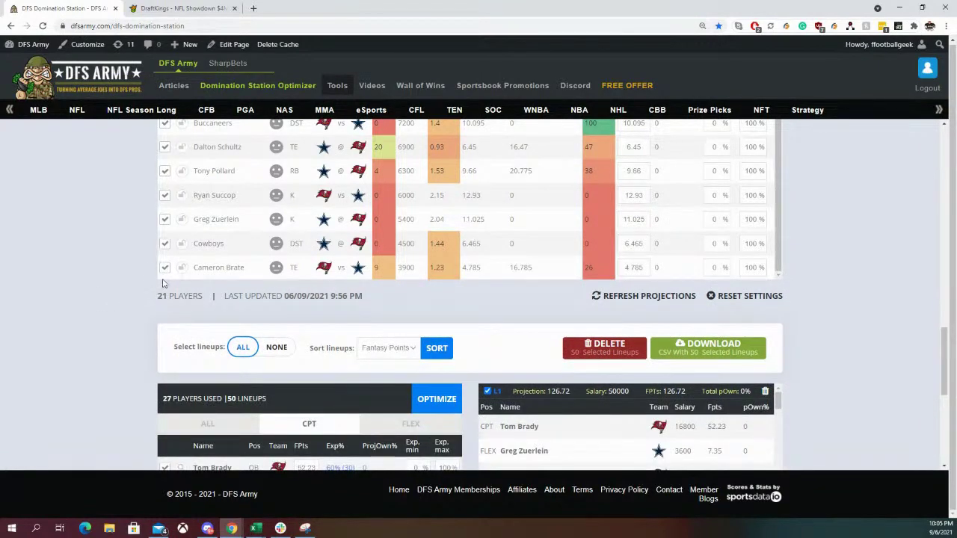
pyautogui.click(164, 268)
pyautogui.scroll(2, 108, 283)
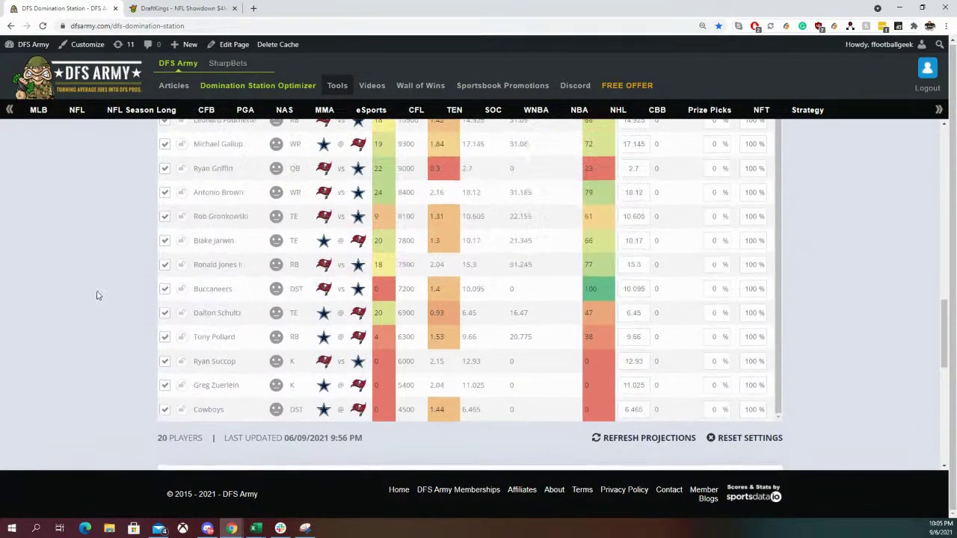
pyautogui.click(165, 409)
pyautogui.click(164, 385)
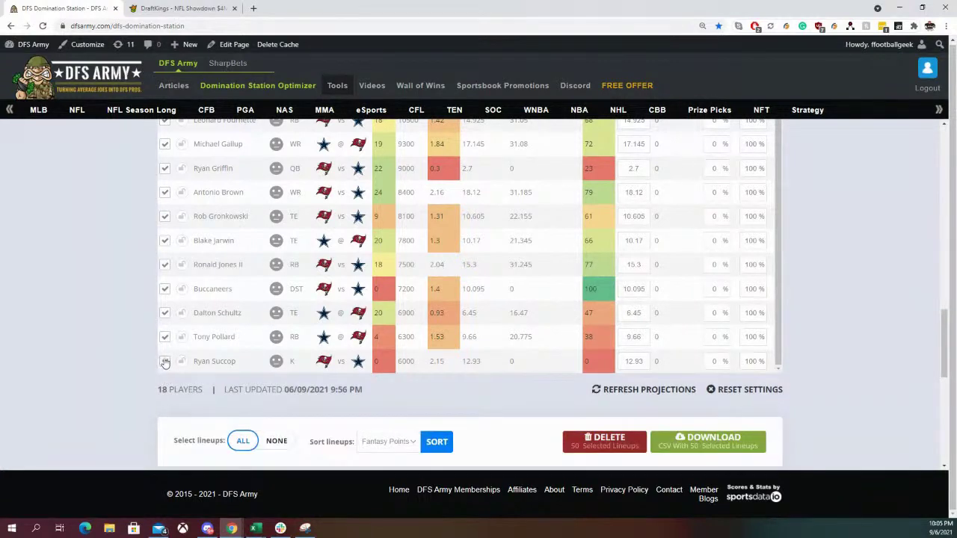
pyautogui.click(164, 362)
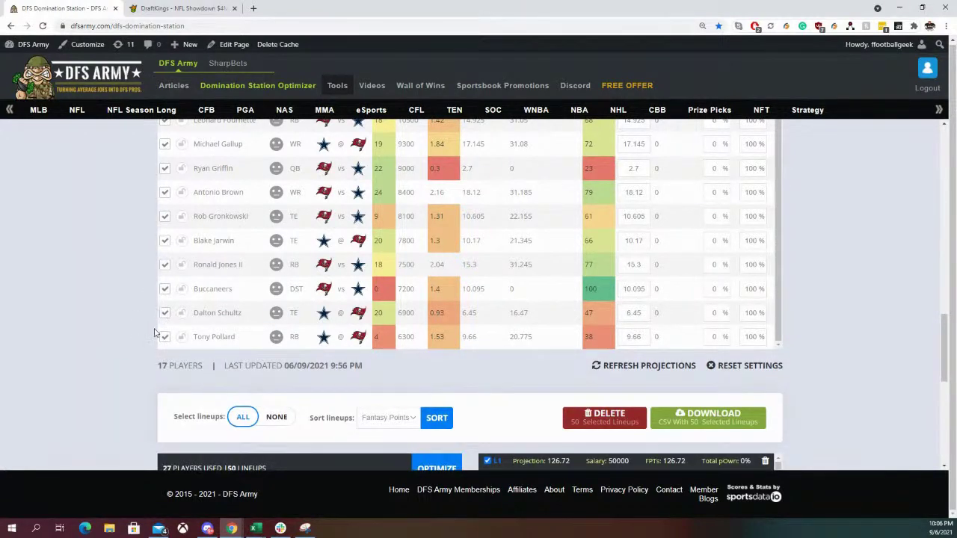
# - Drop Tony Pollard, Dalton Schultz and the Buccaneers defense, leaving 14 captains
pyautogui.scroll(2, 153, 333)
pyautogui.scroll(-2, 154, 333)
pyautogui.click(165, 338)
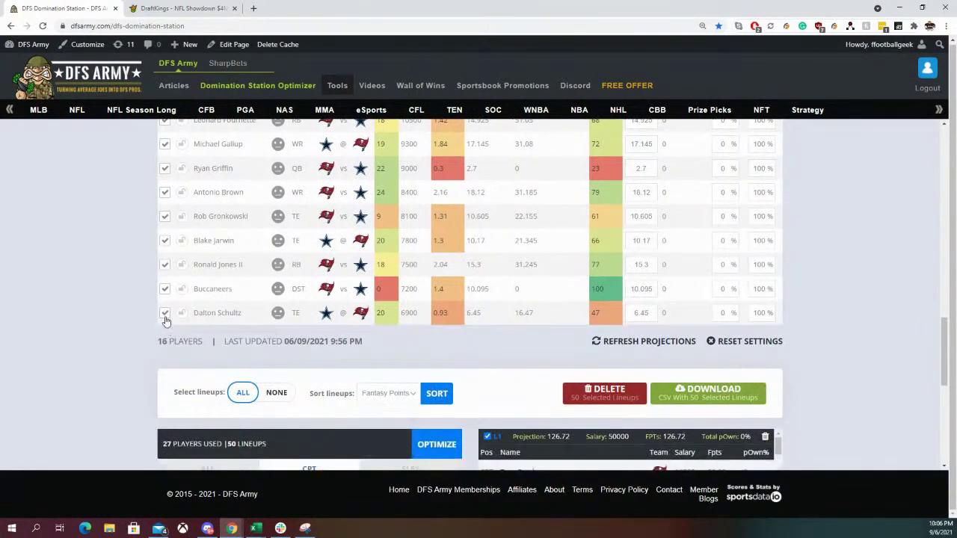
pyautogui.click(164, 314)
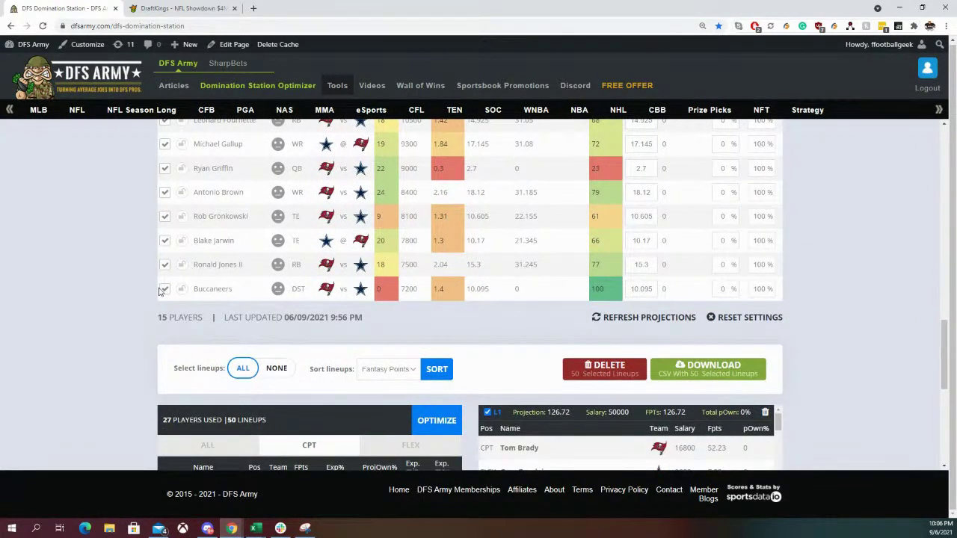
pyautogui.click(165, 291)
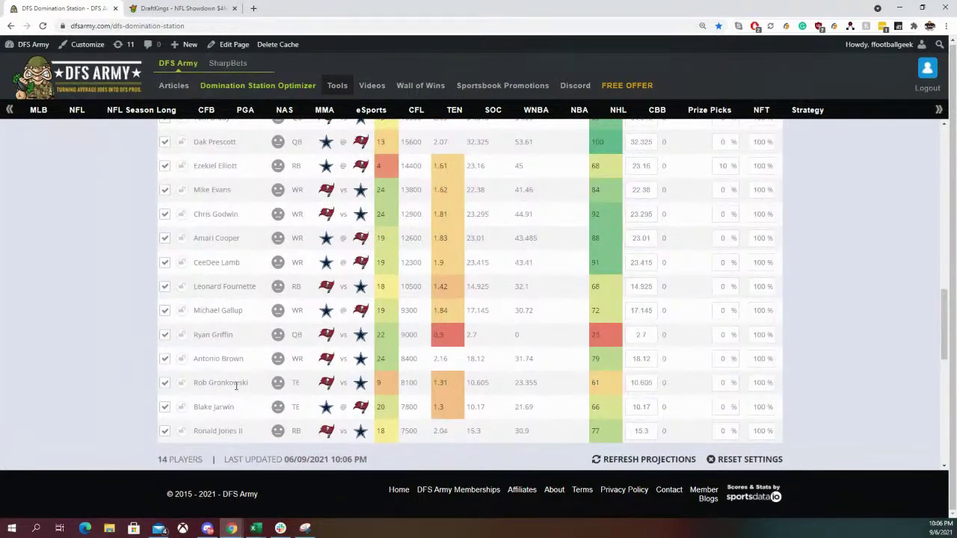
# - Uncheck Leonard Fournette on the CPT tab so he can't be captain
pyautogui.scroll(2, 373, 271)
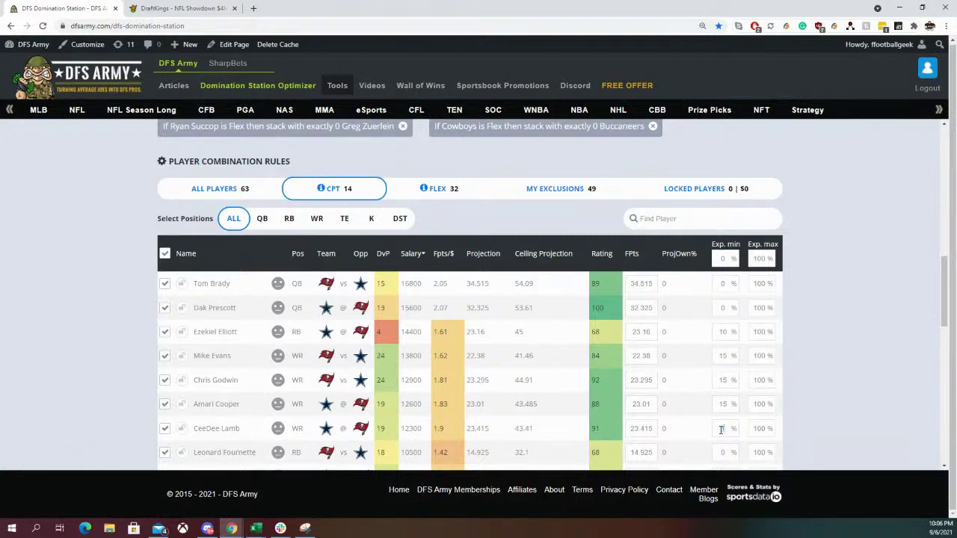
pyautogui.scroll(-2, 822, 367)
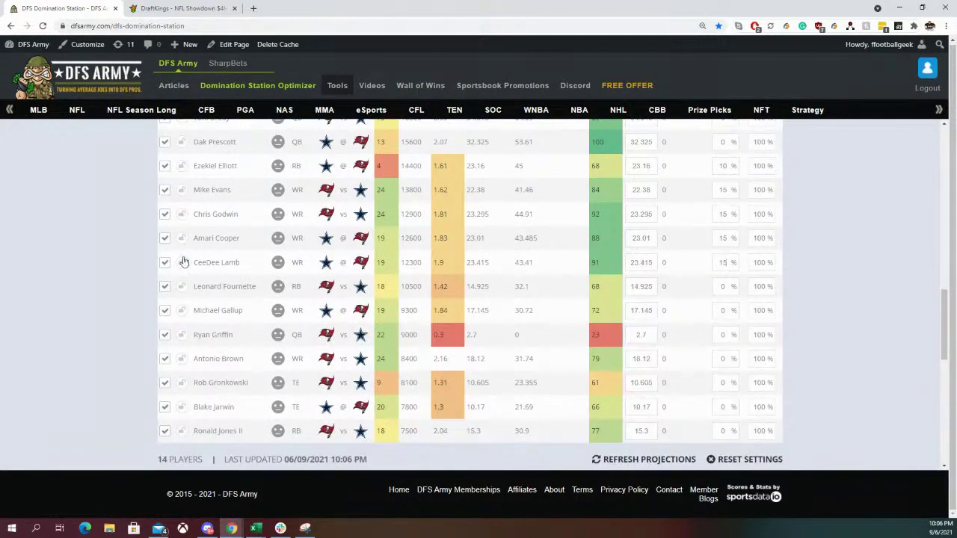
pyautogui.click(165, 287)
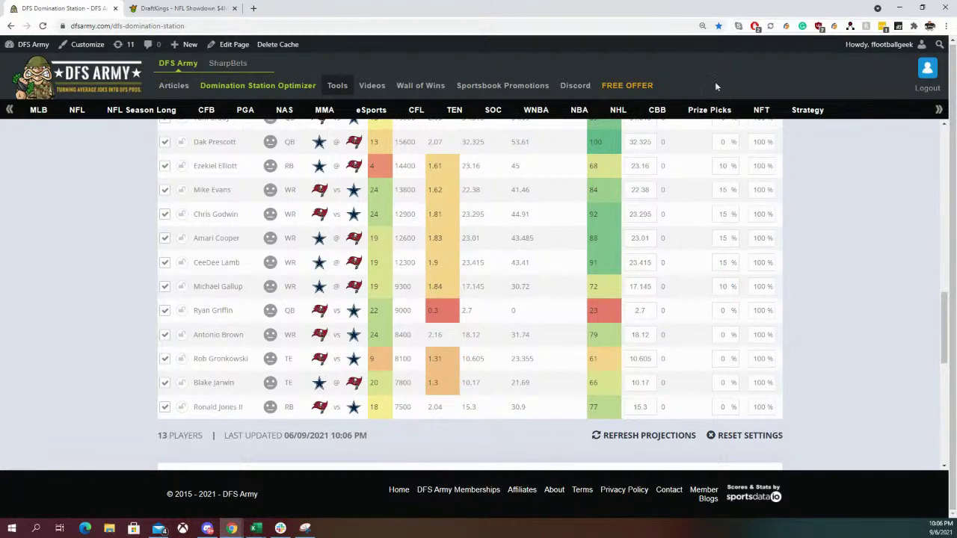
pyautogui.scroll(2, 865, 239)
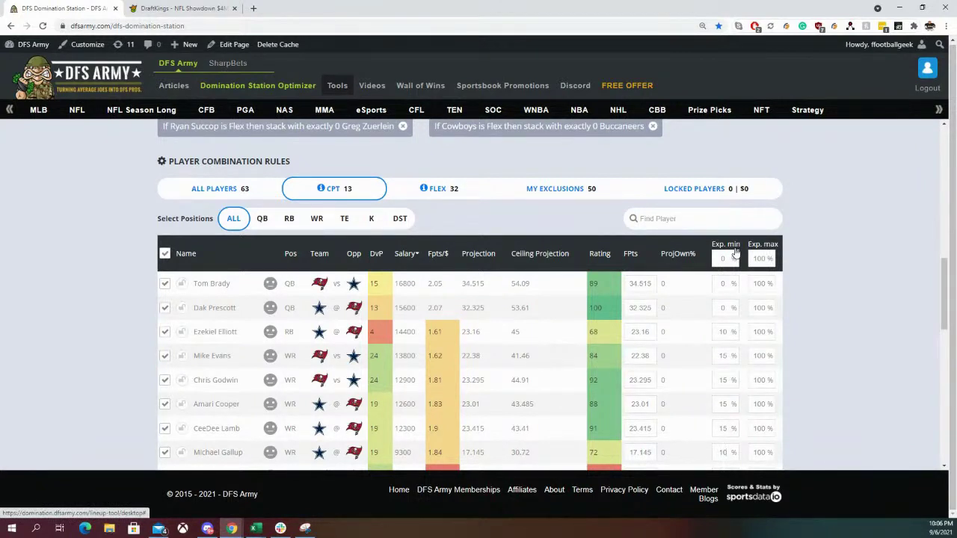
pyautogui.scroll(-2, 800, 292)
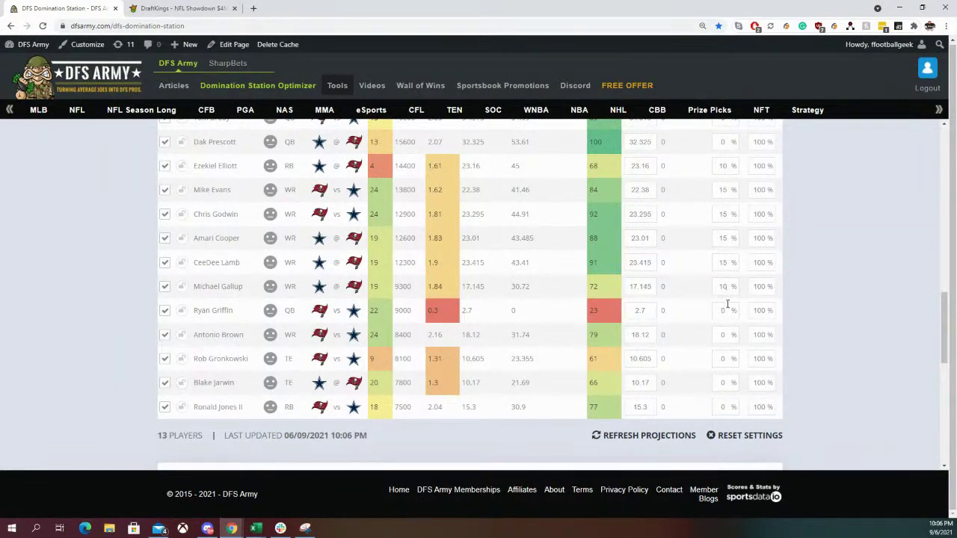
pyautogui.scroll(2, 714, 305)
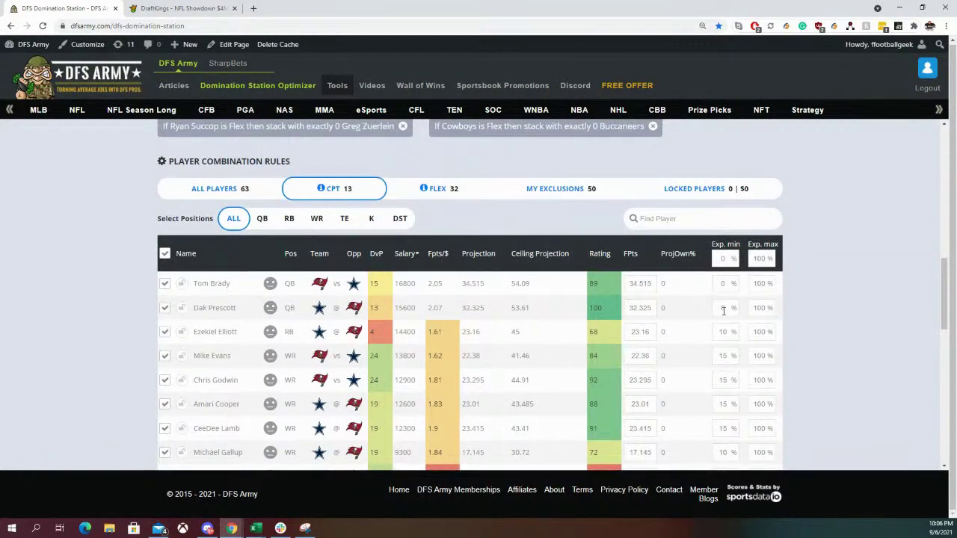
# - Edit the captain Exp. min fields, giving Tom Brady 10% and selecting Dak Prescott's value
pyautogui.click(718, 285)
pyautogui.doubleClick(720, 301)
pyautogui.scroll(-4, 826, 265)
pyautogui.scroll(4, 95, 247)
pyautogui.scroll(4, 120, 261)
pyautogui.scroll(-2, 122, 263)
pyautogui.scroll(-2, 122, 263)
pyautogui.scroll(8, 833, 307)
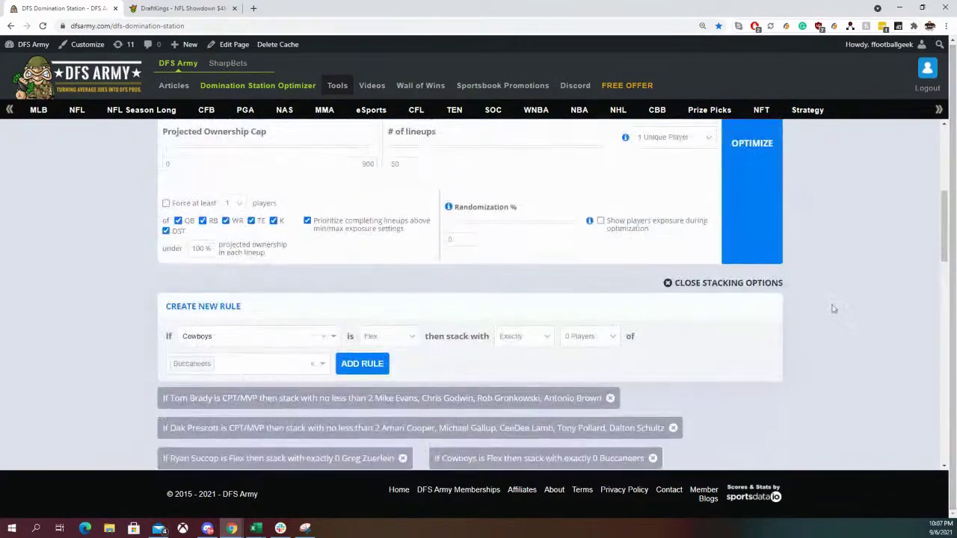
# - Optimize 50 lineups and compare CPT and FLEX exposures, with Brady captaining 16%
pyautogui.scroll(-6, 756, 328)
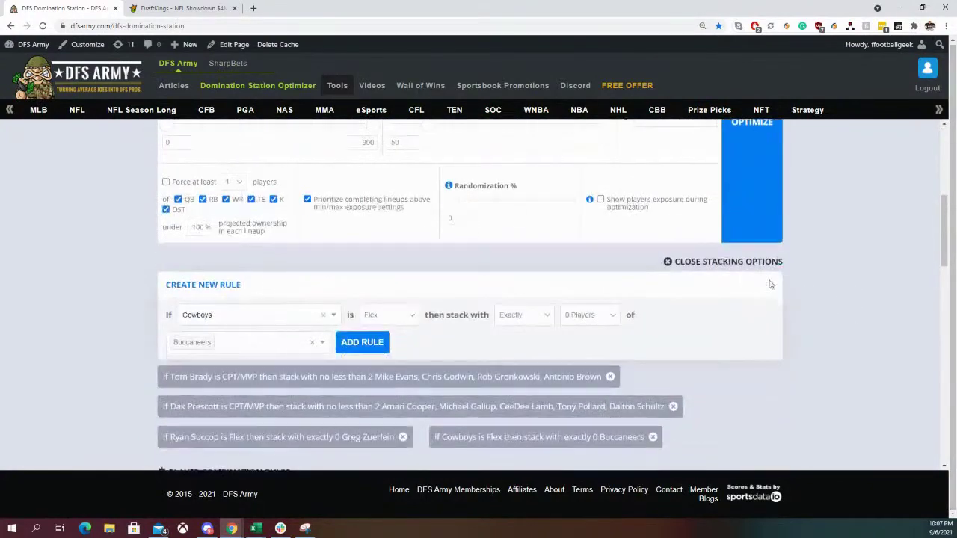
pyautogui.click(751, 213)
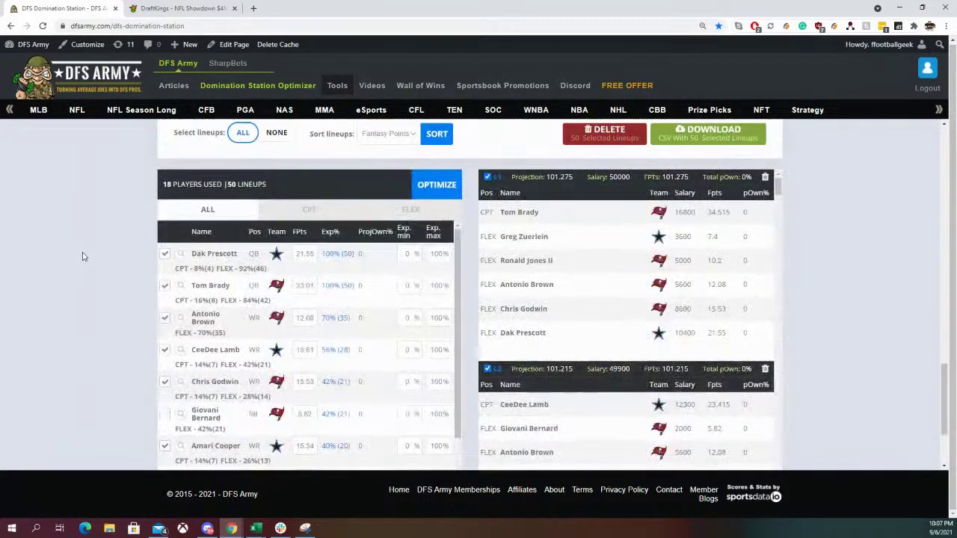
pyautogui.click(311, 213)
pyautogui.click(436, 216)
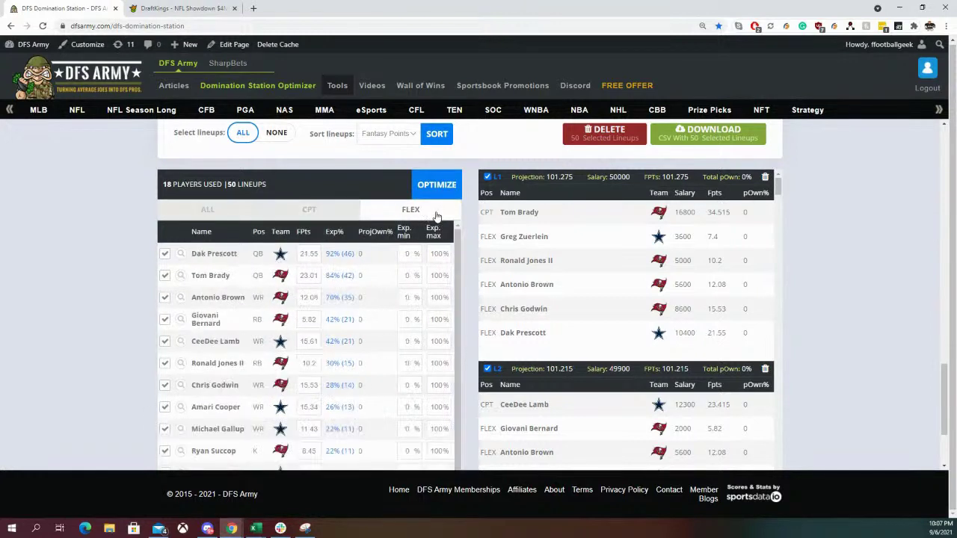
pyautogui.click(305, 216)
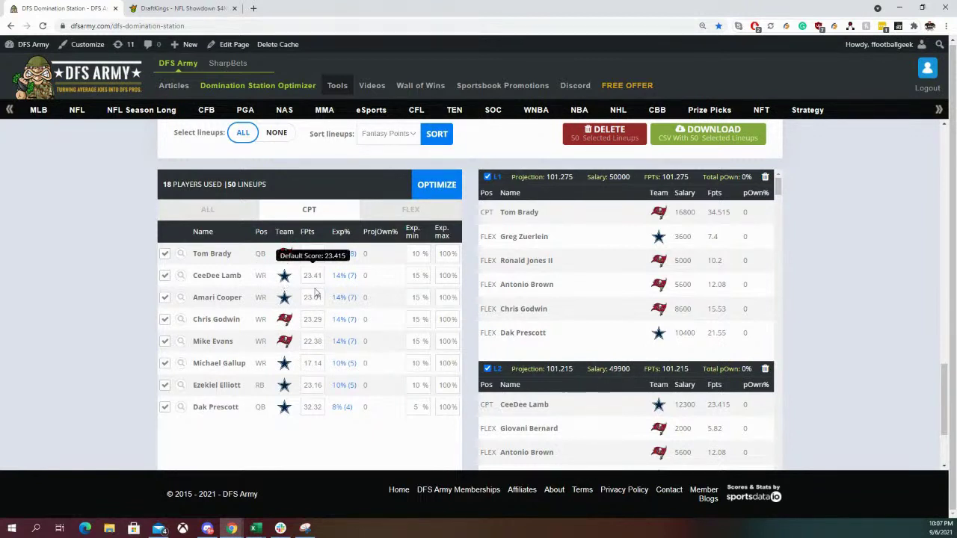
# - Bring up the FLEX exposure table and locate Dak Prescott's Exp. max field
pyautogui.click(427, 212)
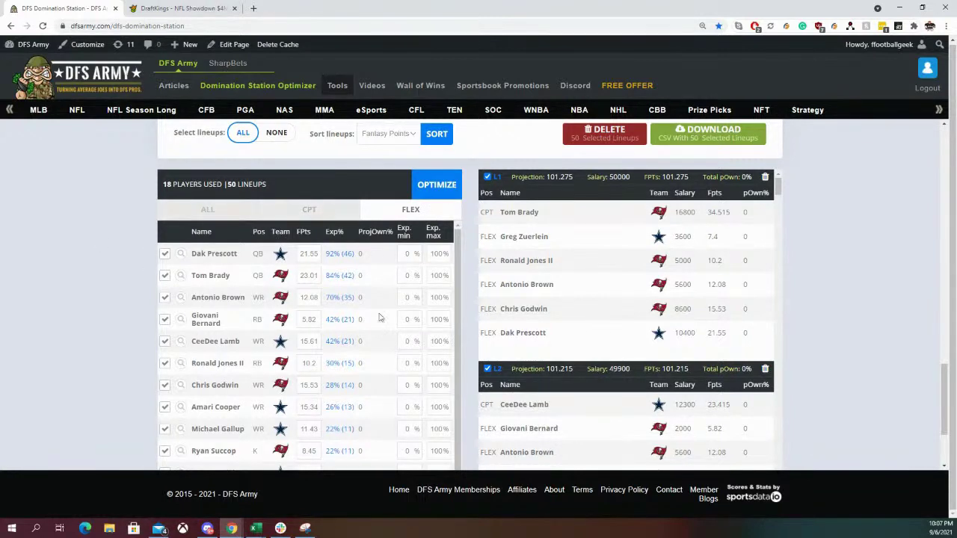
pyautogui.scroll(-1, 372, 360)
pyautogui.scroll(-2, 117, 293)
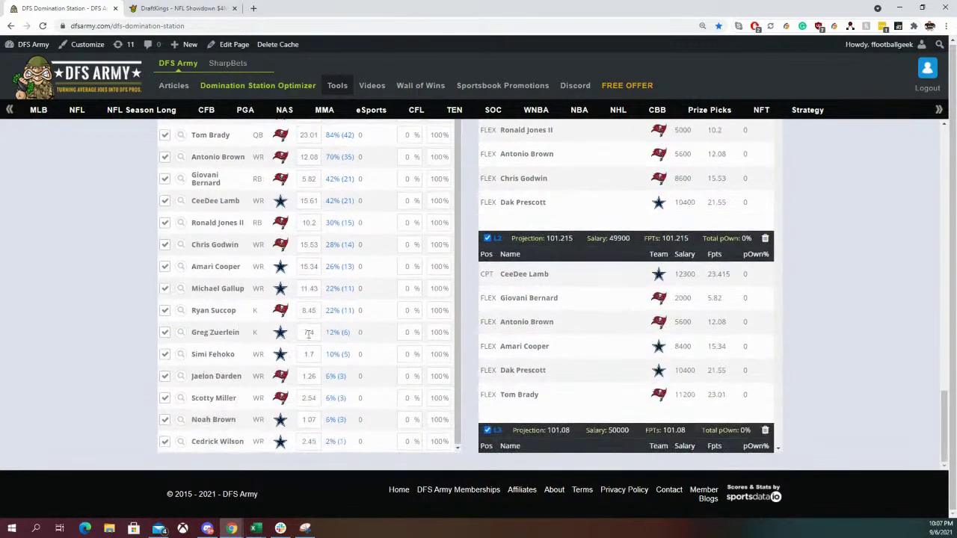
pyautogui.scroll(4, 379, 397)
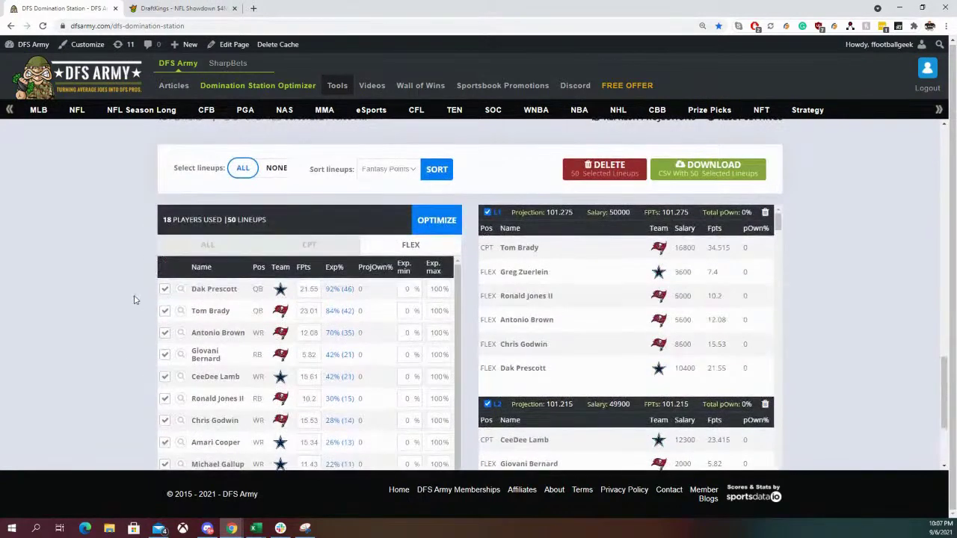
pyautogui.doubleClick(439, 289)
pyautogui.click(315, 252)
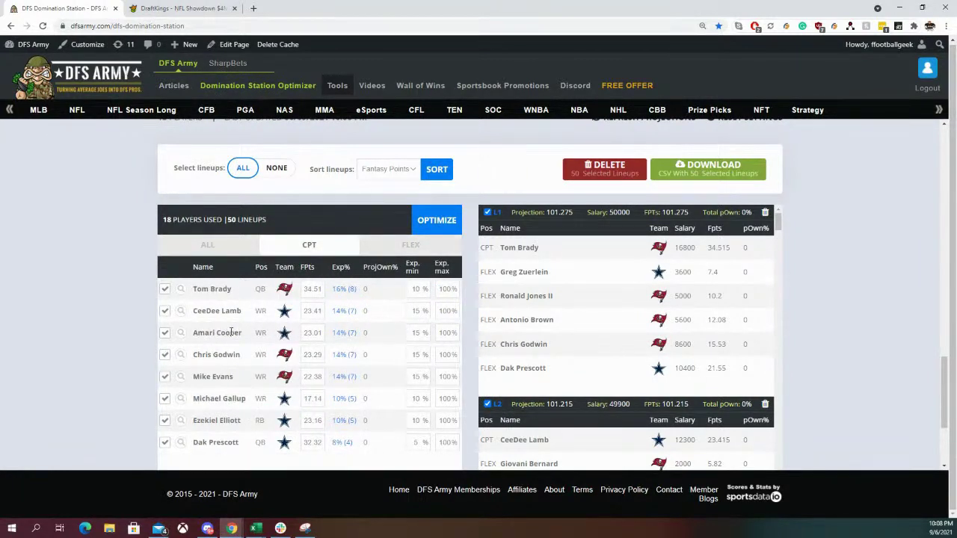
pyautogui.click(411, 245)
# - Set FLEX Exp. max to 50 for Prescott, 40 for Brady and Brown, 30 for Bernard
pyautogui.doubleClick(433, 289)
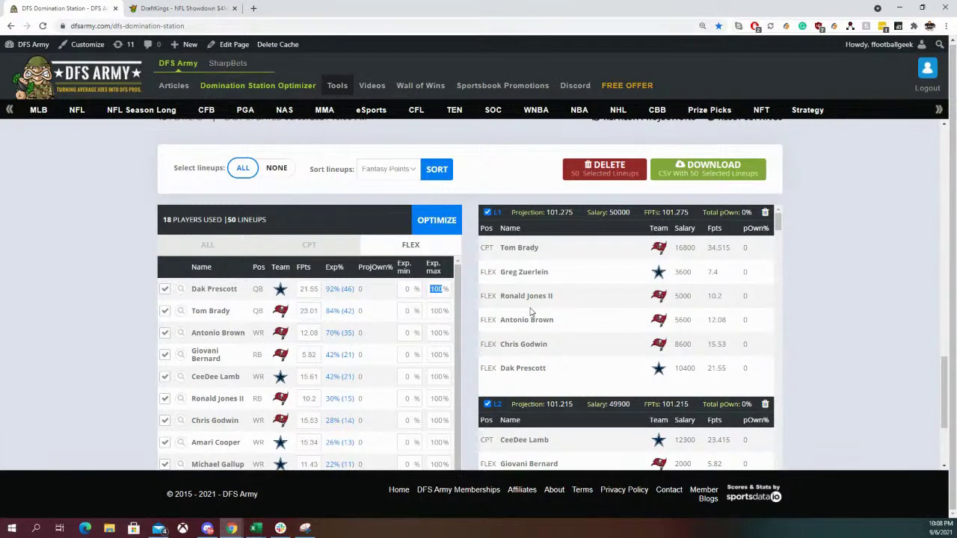
pyautogui.write('50')
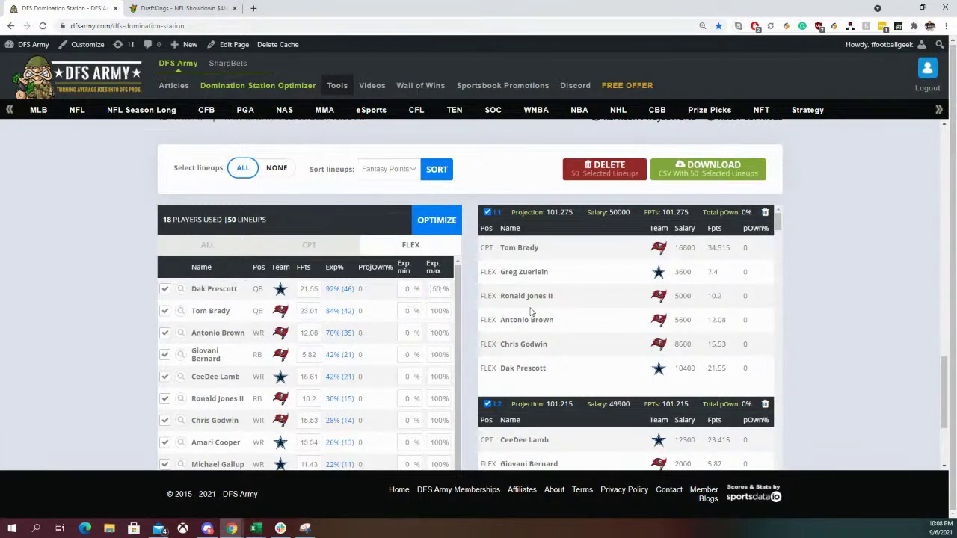
pyautogui.doubleClick(442, 310)
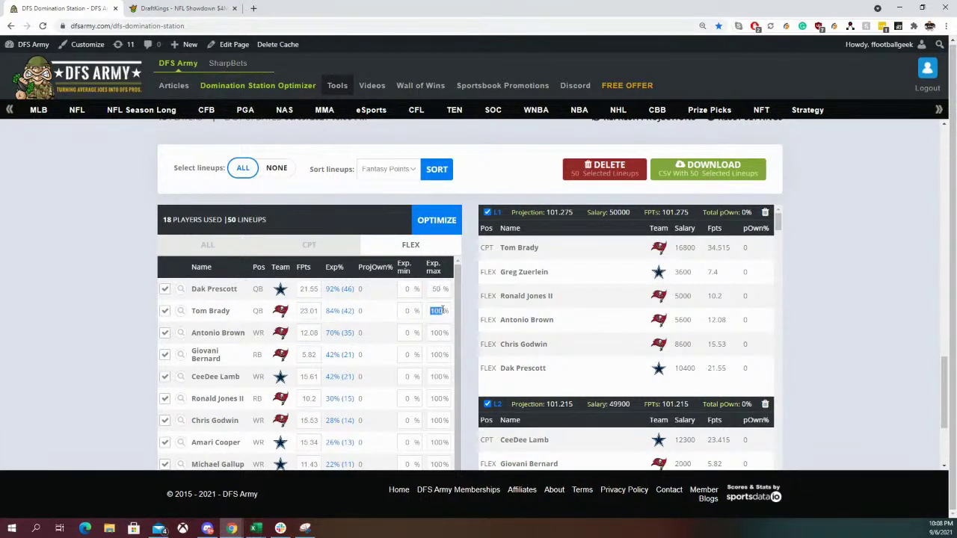
pyautogui.write('40')
pyautogui.doubleClick(437, 333)
pyautogui.write('40')
pyautogui.doubleClick(437, 354)
pyautogui.press('BackSpace')
pyautogui.doubleClick(411, 245)
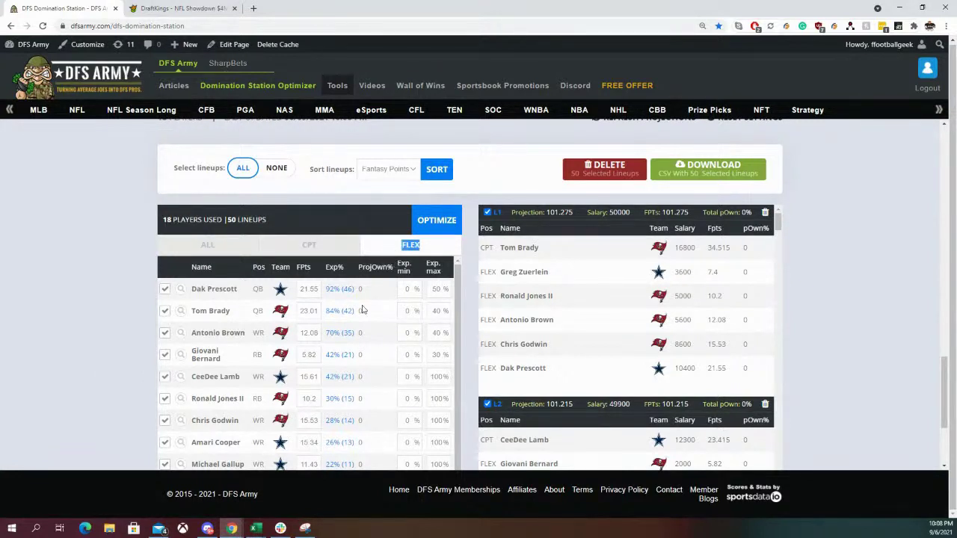
# - Re-optimize and confirm flex exposures: Prescott 50%, Brady and Brown 40%, Bernard 30%
pyautogui.click(436, 221)
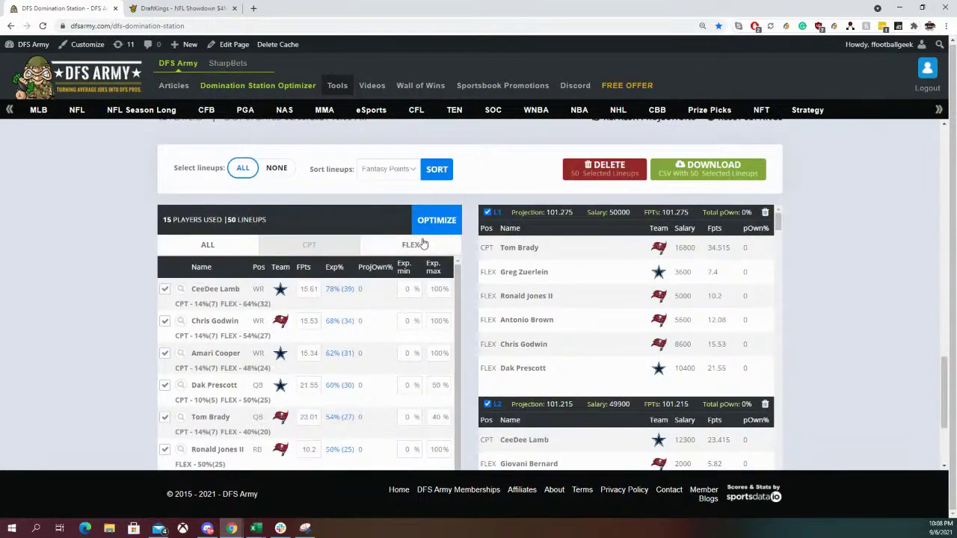
pyautogui.click(421, 244)
pyautogui.scroll(-3, 376, 299)
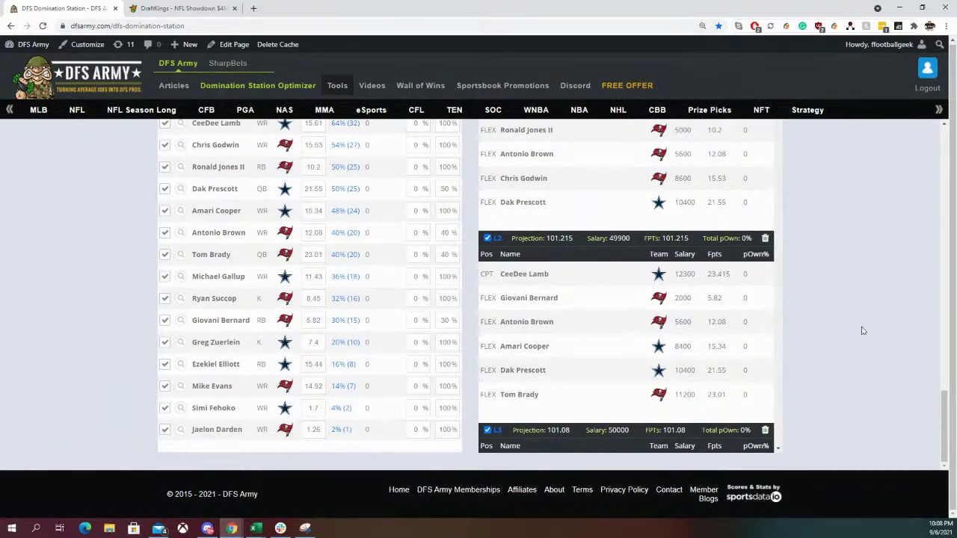
pyautogui.scroll(10, 848, 341)
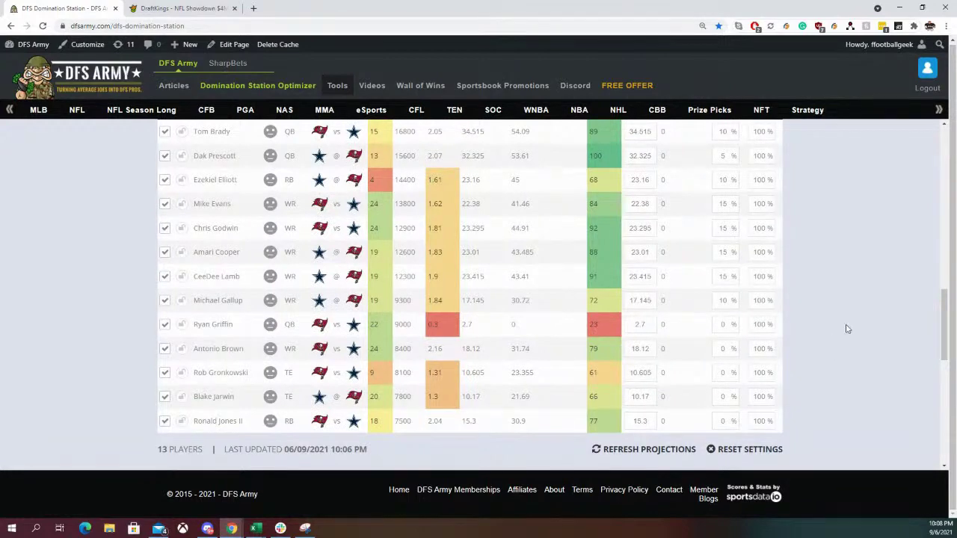
pyautogui.scroll(2, 848, 335)
pyautogui.scroll(2, 848, 329)
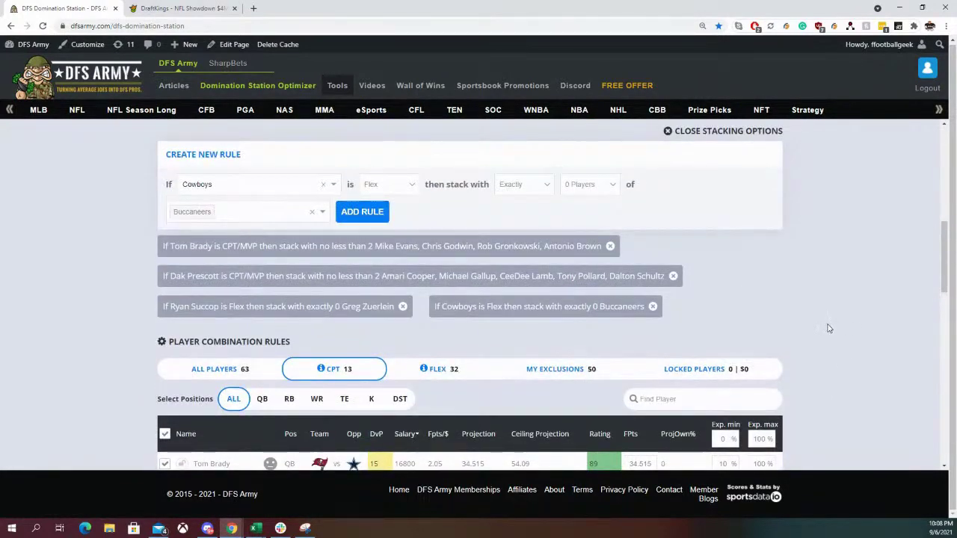
pyautogui.scroll(2, 807, 326)
pyautogui.scroll(-10, 808, 326)
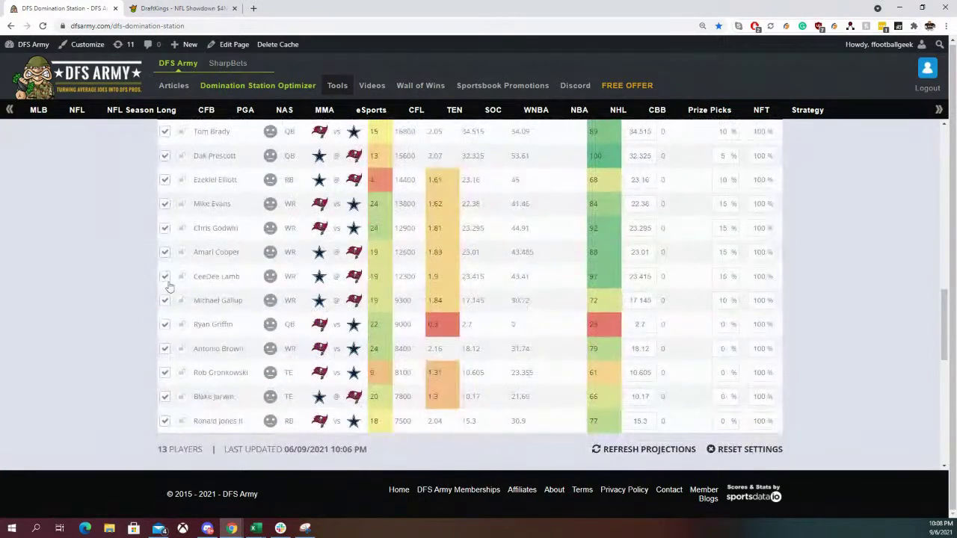
pyautogui.click(338, 247)
pyautogui.click(403, 247)
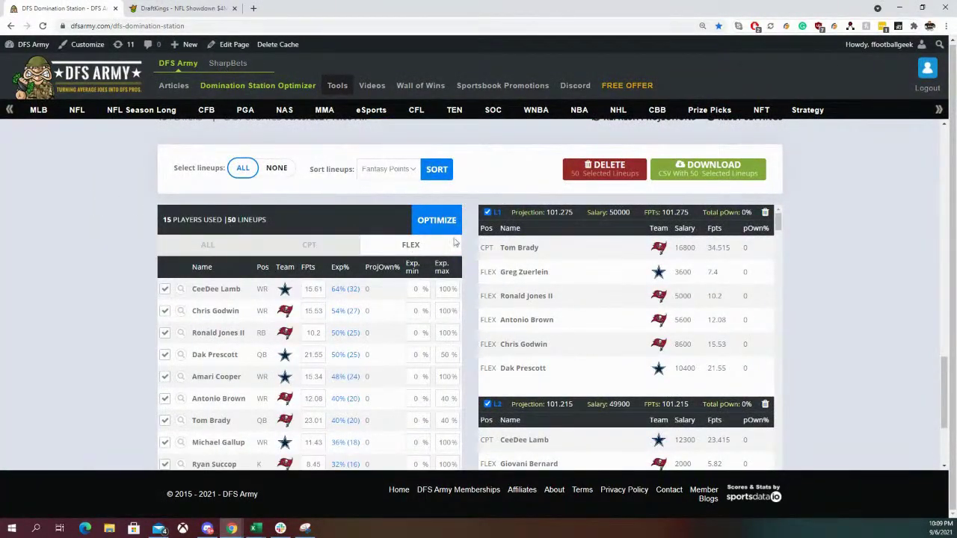
pyautogui.scroll(-2, 901, 229)
pyautogui.scroll(4, 828, 246)
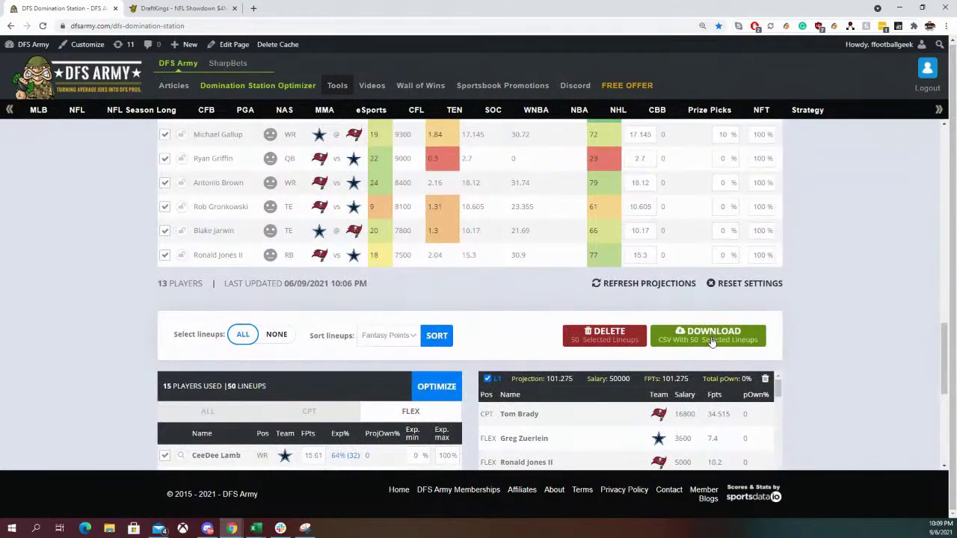
pyautogui.click(721, 340)
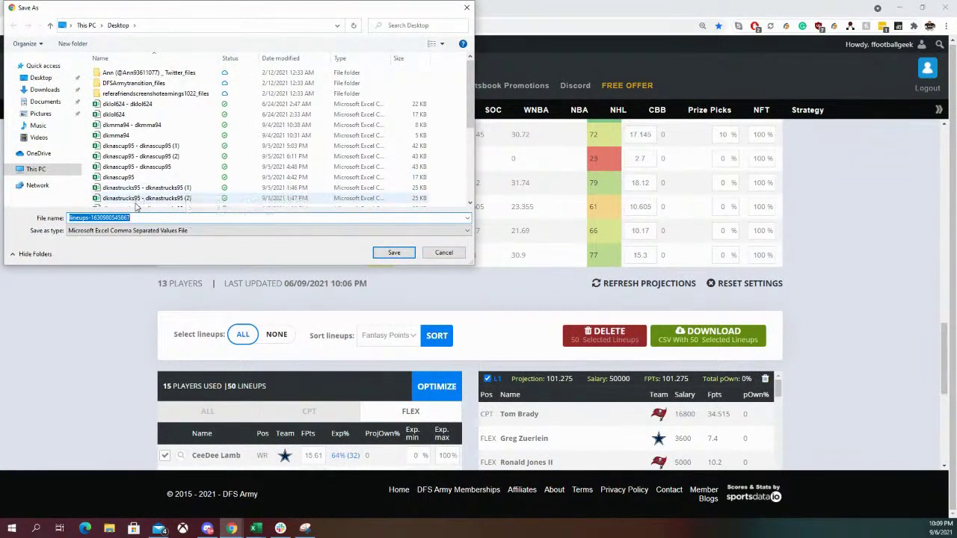
pyautogui.doubleClick(158, 216)
pyautogui.click(157, 216)
pyautogui.moveTo(158, 216); pyautogui.dragTo(28, 223)
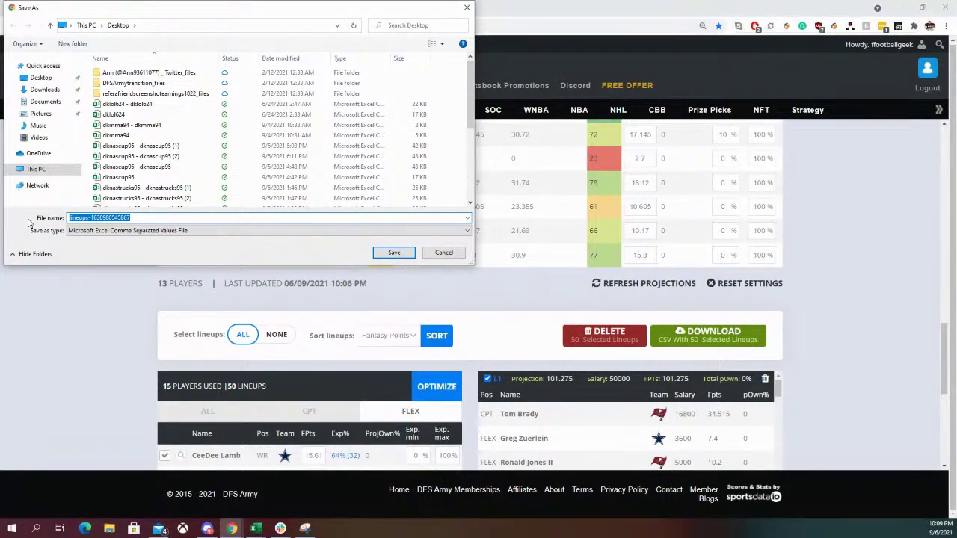
pyautogui.write('dk')
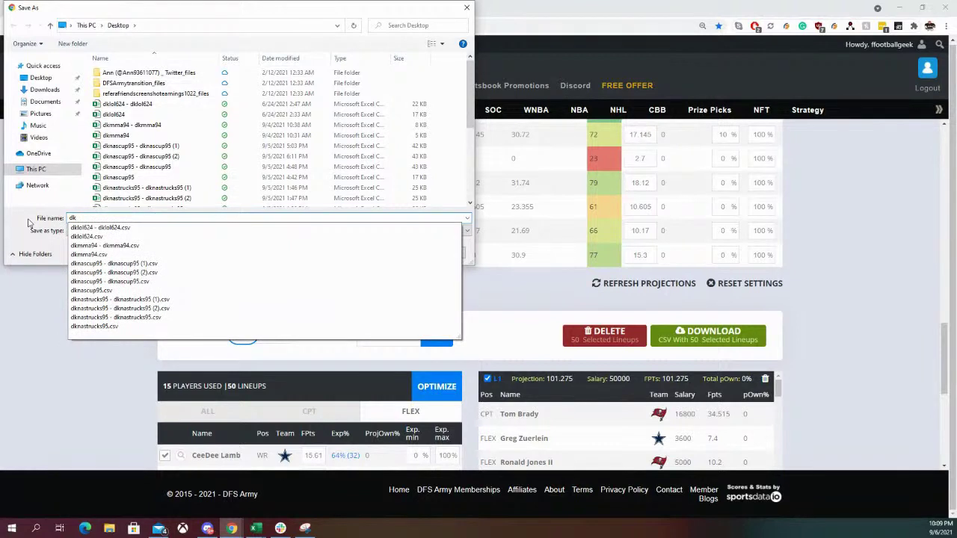
pyautogui.write('nf')
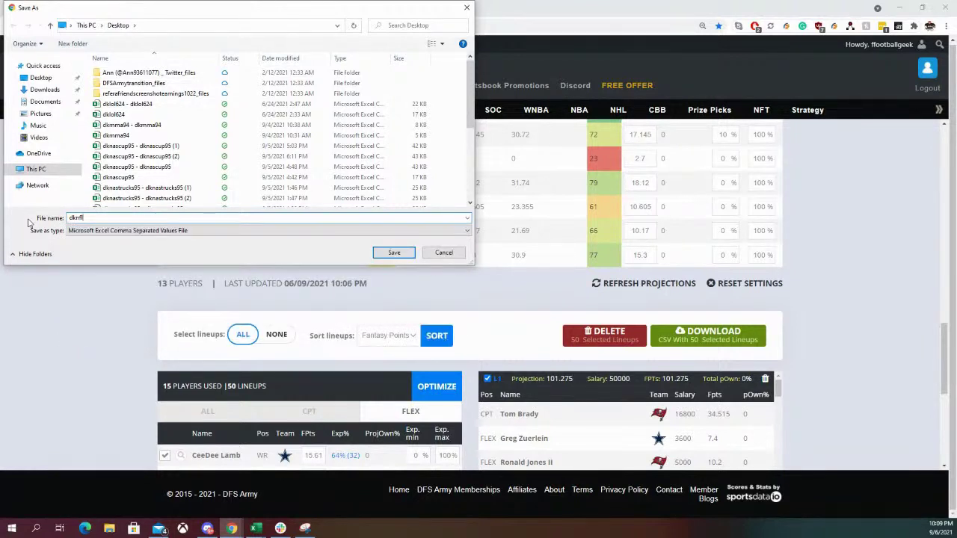
pyautogui.write('lthu')
pyautogui.write('9')
pyautogui.write('8')
pyautogui.write('9')
pyautogui.click(466, 8)
# - Make Rob Gronkowski the rule's If player, replacing a mistaken Dalton Schultz pick
pyautogui.scroll(10, 119, 280)
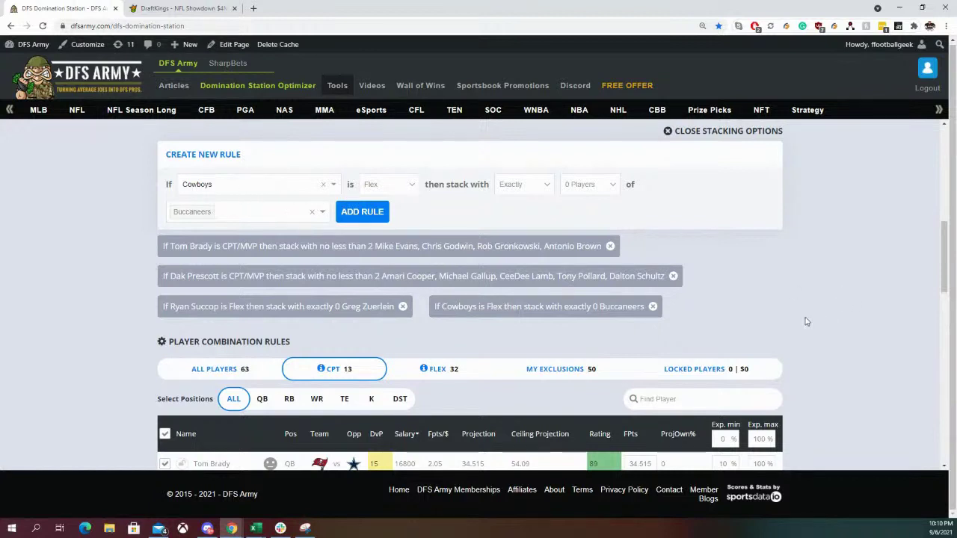
pyautogui.scroll(2, 805, 320)
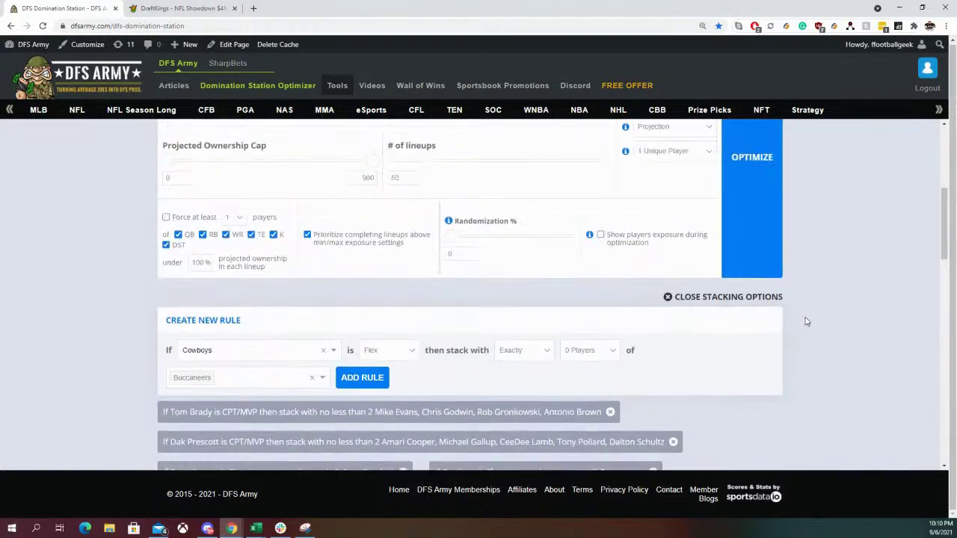
pyautogui.click(249, 361)
pyautogui.click(231, 368)
pyautogui.click(335, 352)
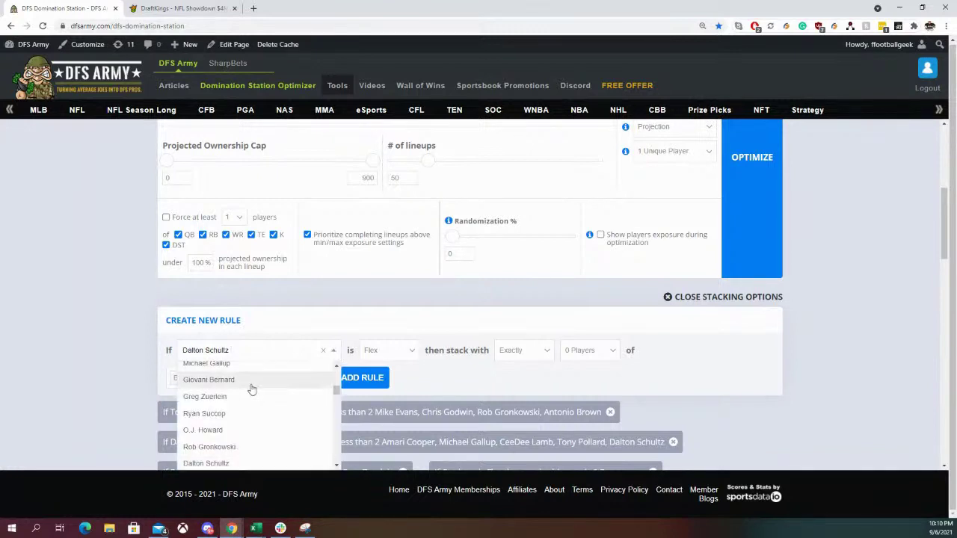
pyautogui.click(235, 446)
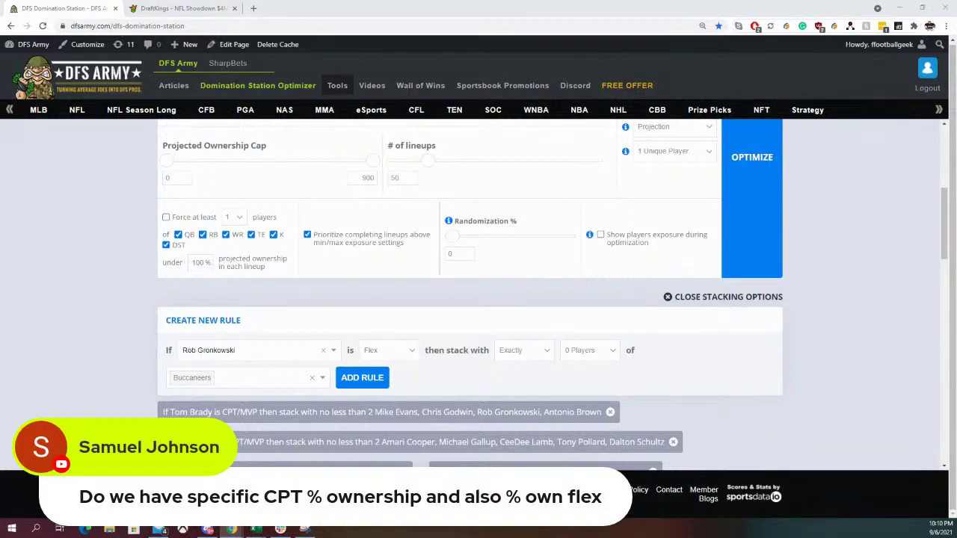
pyautogui.scroll(-15, 77, 284)
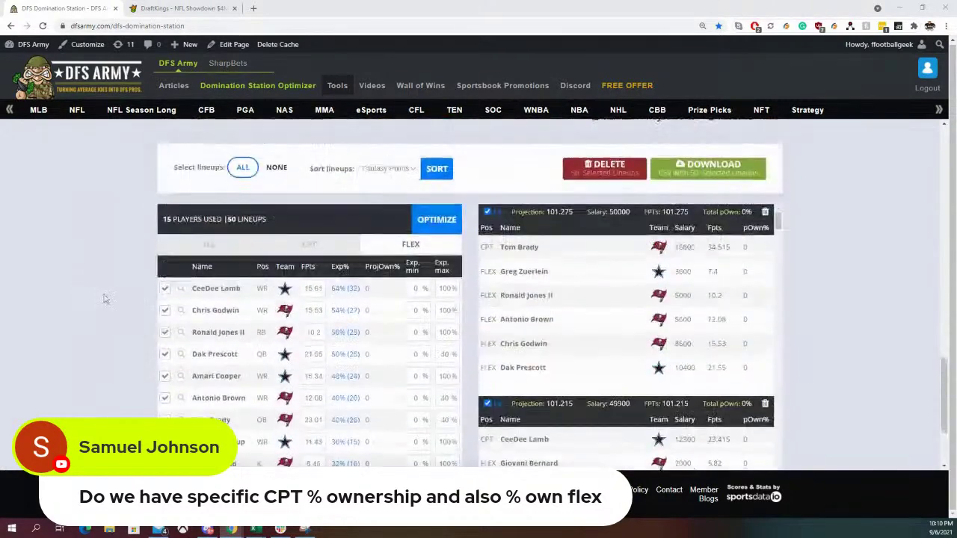
pyautogui.click(320, 253)
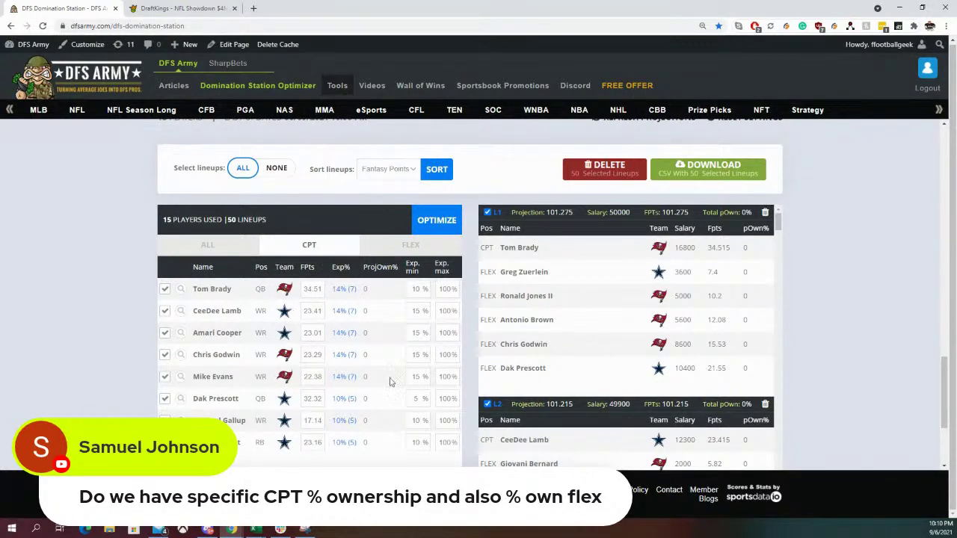
pyautogui.click(408, 247)
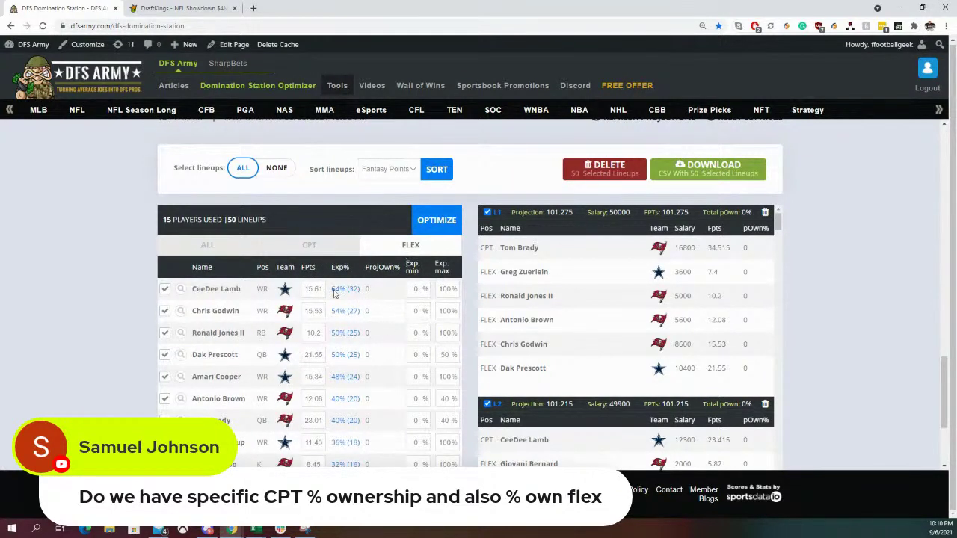
pyautogui.click(312, 250)
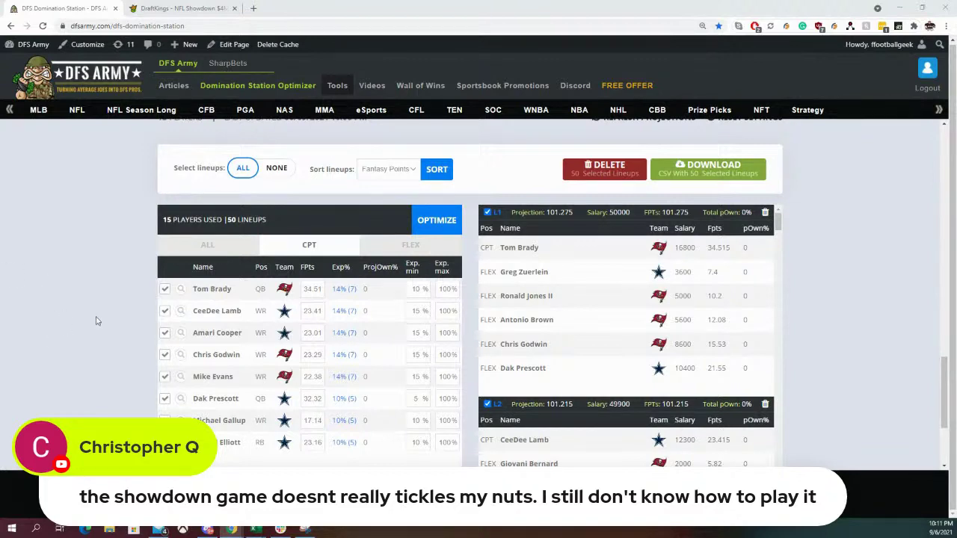
# - Clear Rob Gronkowski and the Buccaneers tag from the if-then rule draft
pyautogui.scroll(15, 107, 278)
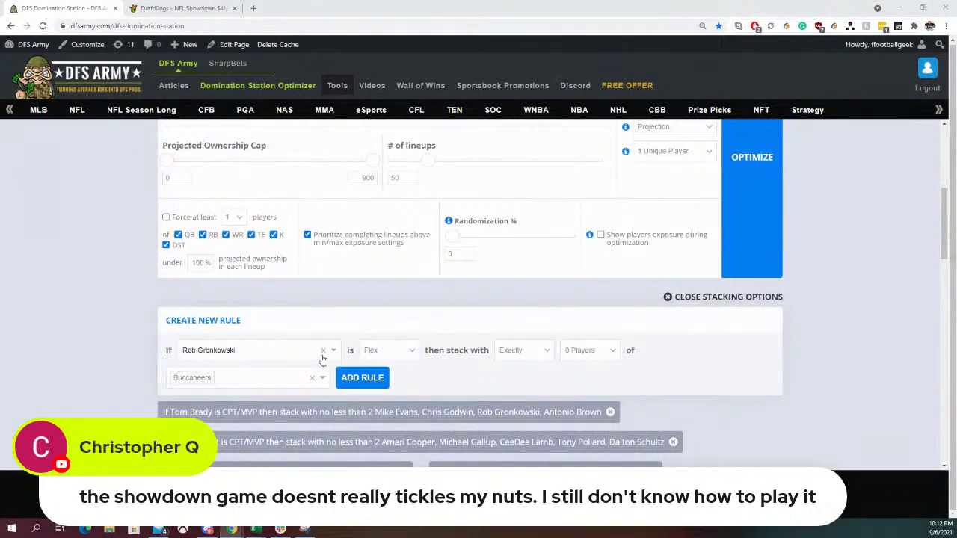
pyautogui.click(322, 350)
pyautogui.click(294, 327)
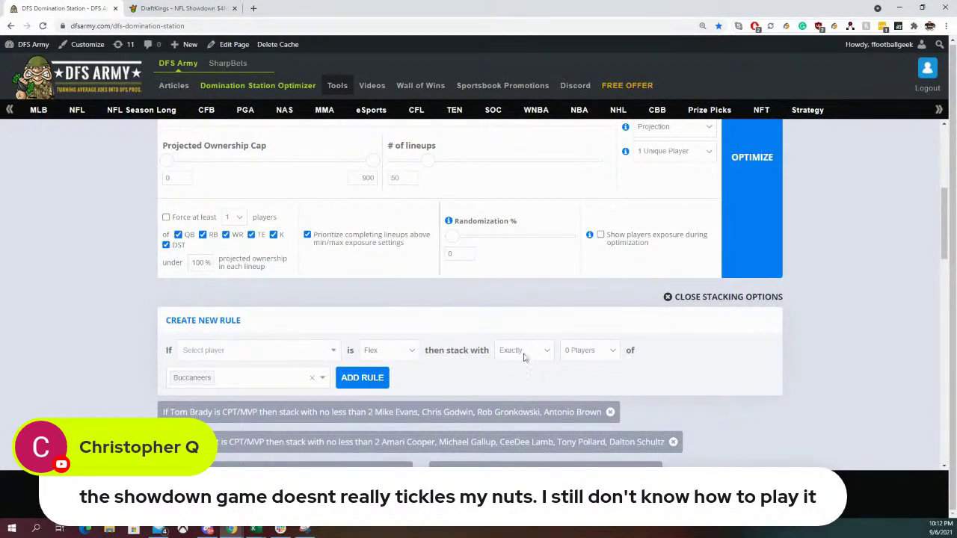
pyautogui.click(311, 379)
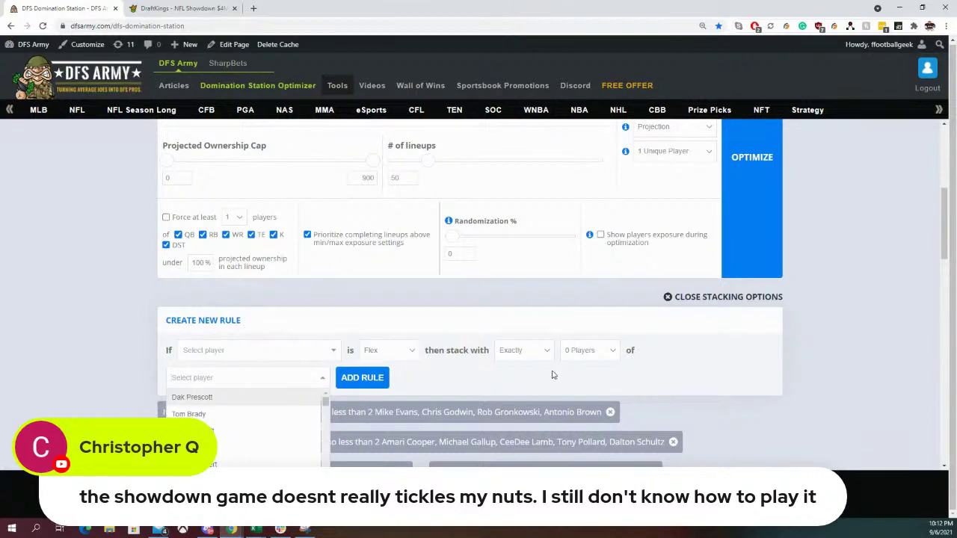
pyautogui.click(788, 367)
pyautogui.scroll(-5, 747, 367)
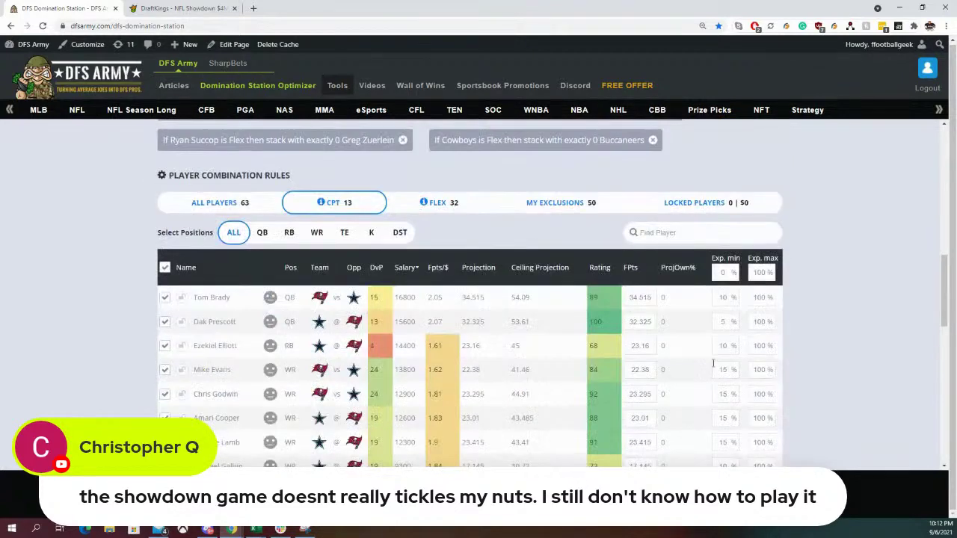
# - In Player Combination Rules, add Prescott, Cooper, Elliott and Lamb to the stack group
pyautogui.click(217, 175)
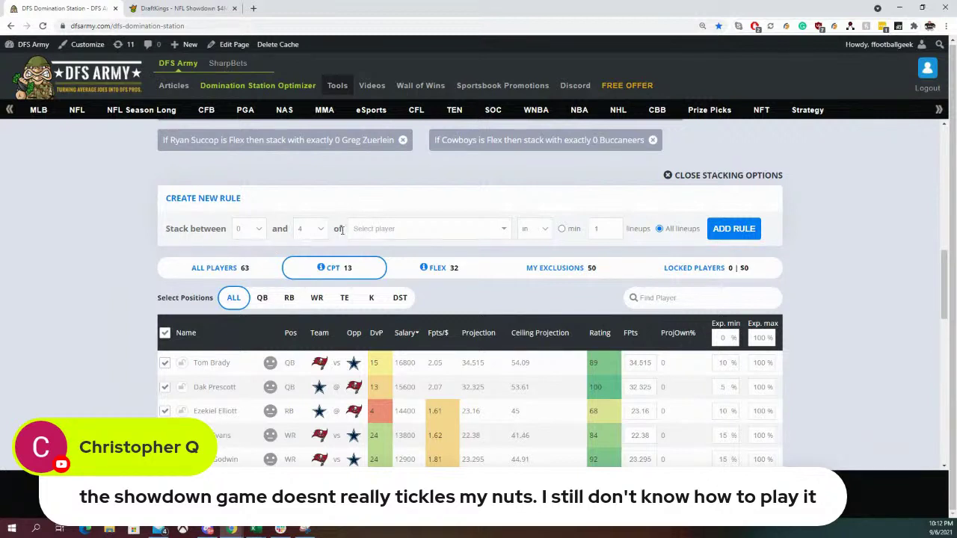
pyautogui.click(404, 232)
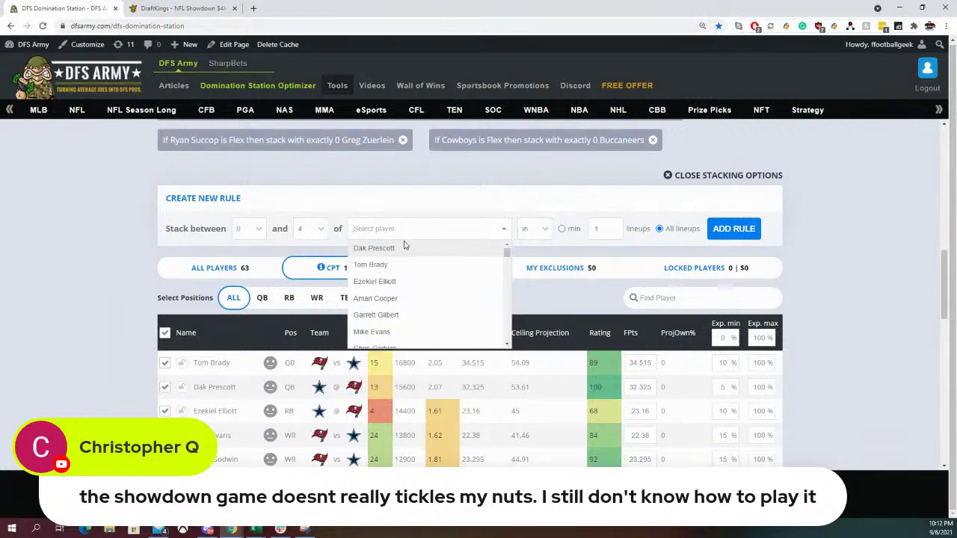
pyautogui.click(402, 248)
pyautogui.click(412, 234)
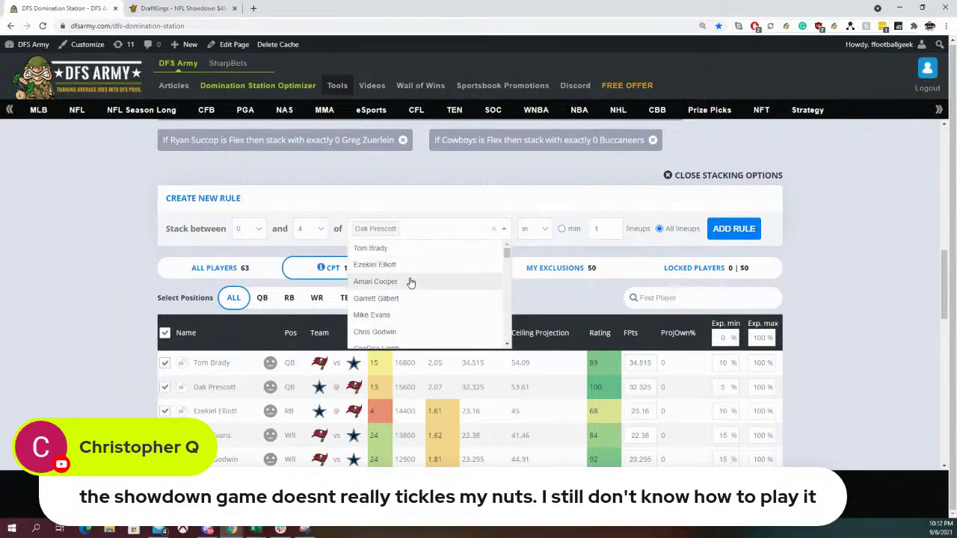
pyautogui.click(410, 281)
pyautogui.click(453, 236)
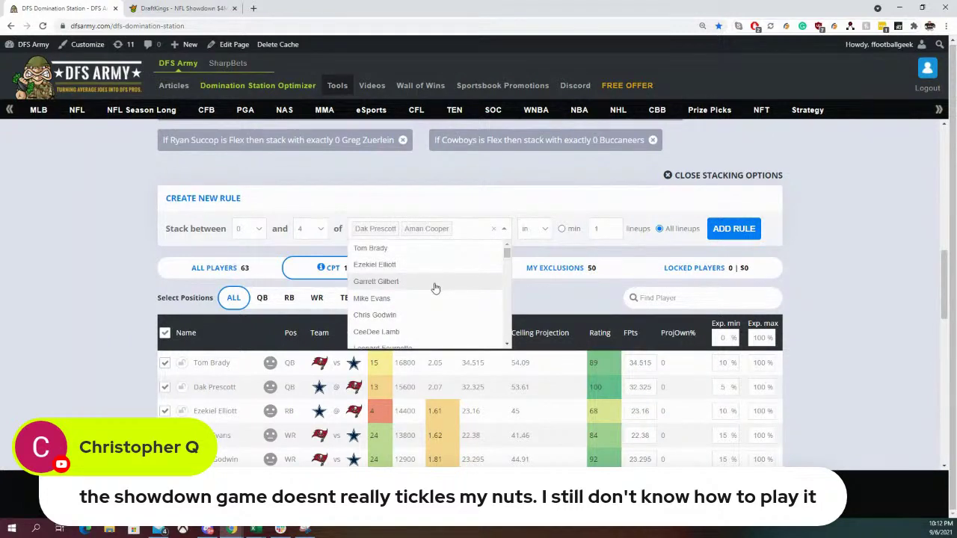
pyautogui.click(418, 266)
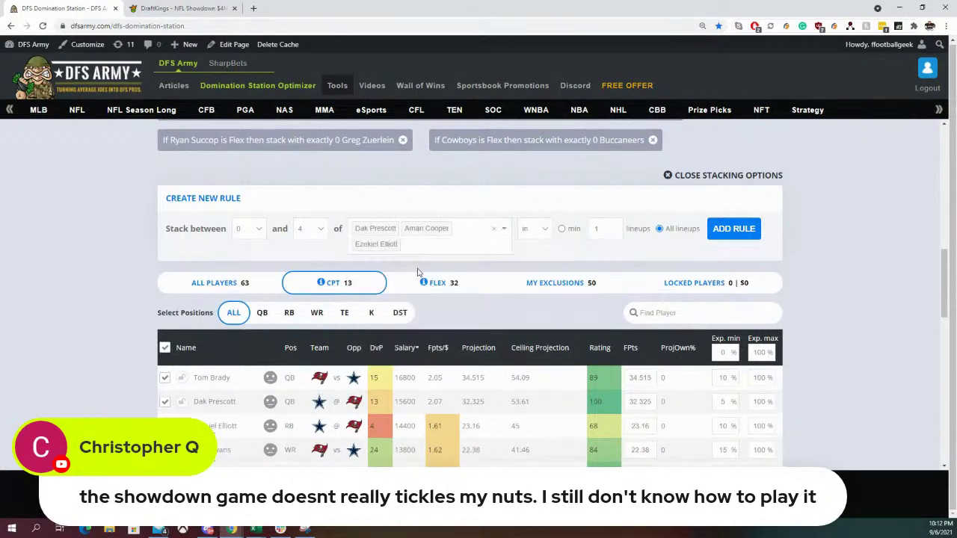
pyautogui.click(421, 250)
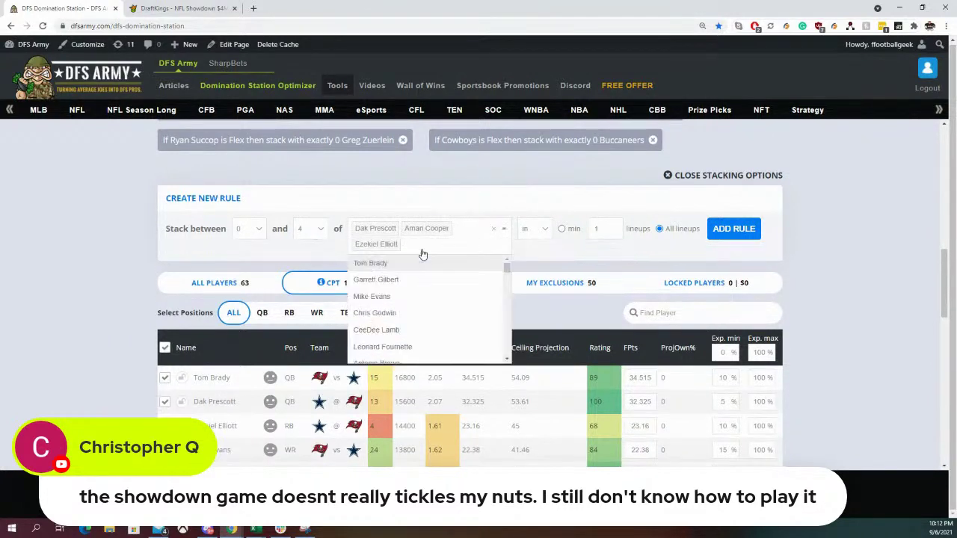
pyautogui.click(395, 332)
# - Add Michael Gallup and Blake Jarwin to the stack group
pyautogui.click(475, 255)
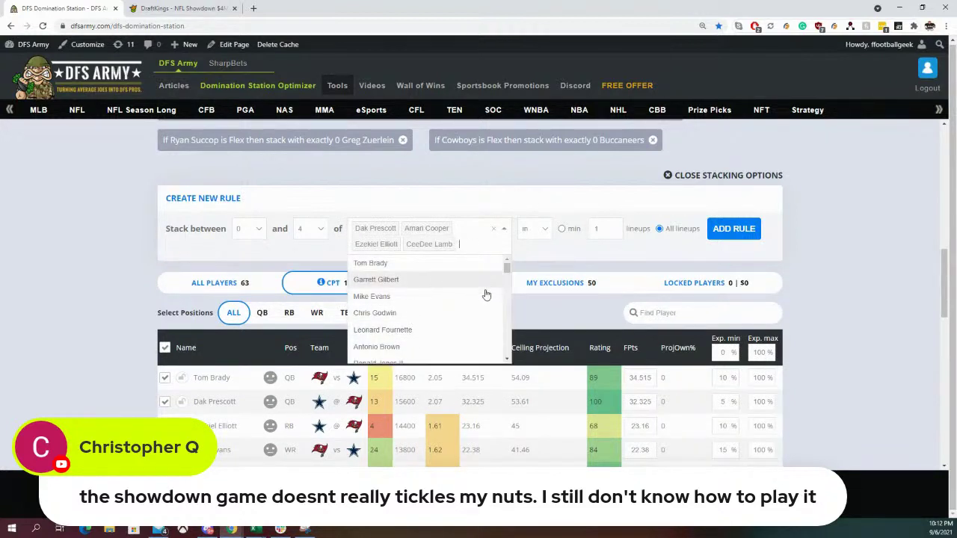
pyautogui.scroll(-3, 505, 353)
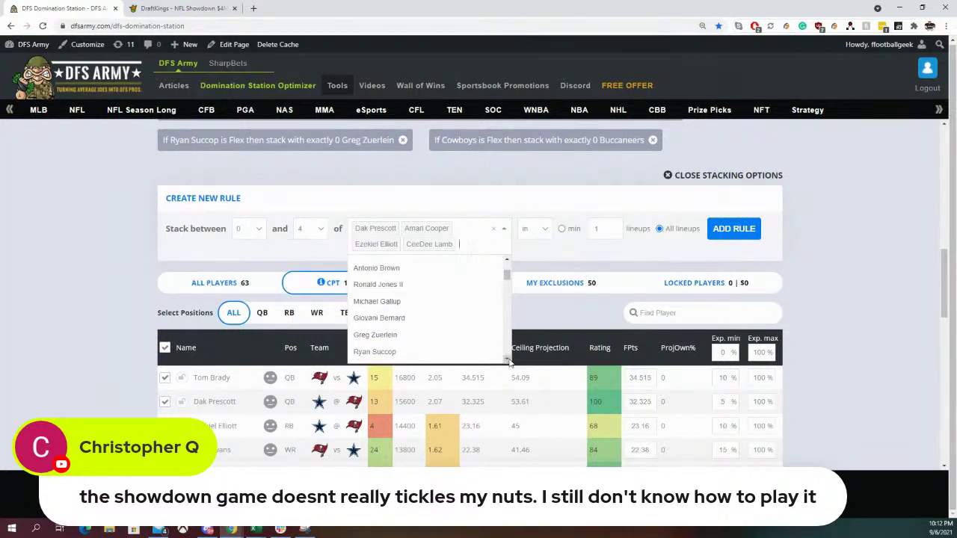
pyautogui.click(437, 300)
pyautogui.click(462, 261)
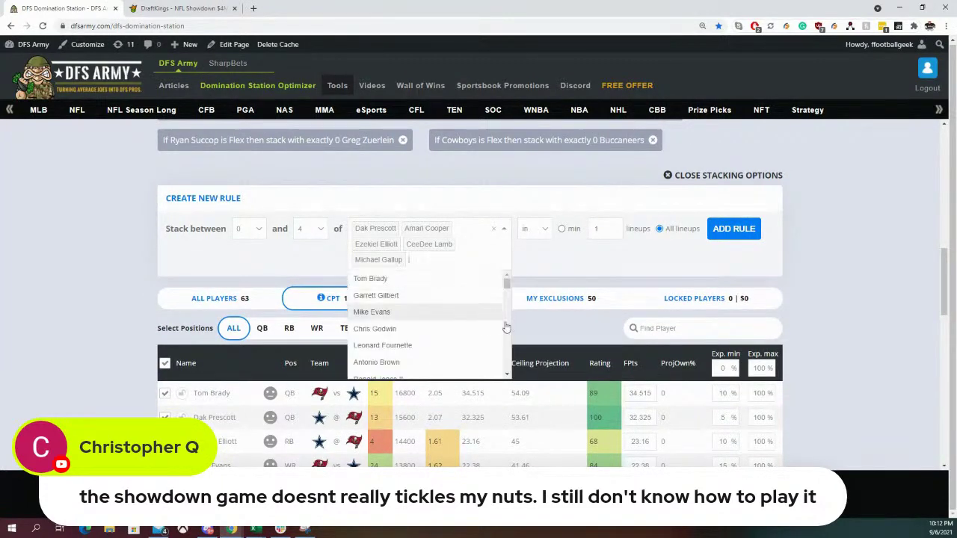
pyautogui.scroll(-2, 508, 376)
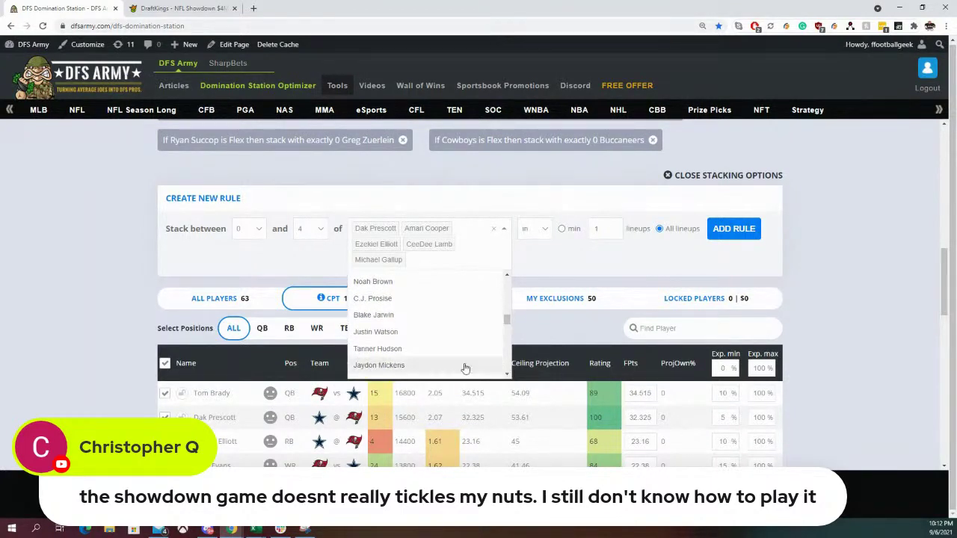
pyautogui.click(378, 317)
pyautogui.click(470, 258)
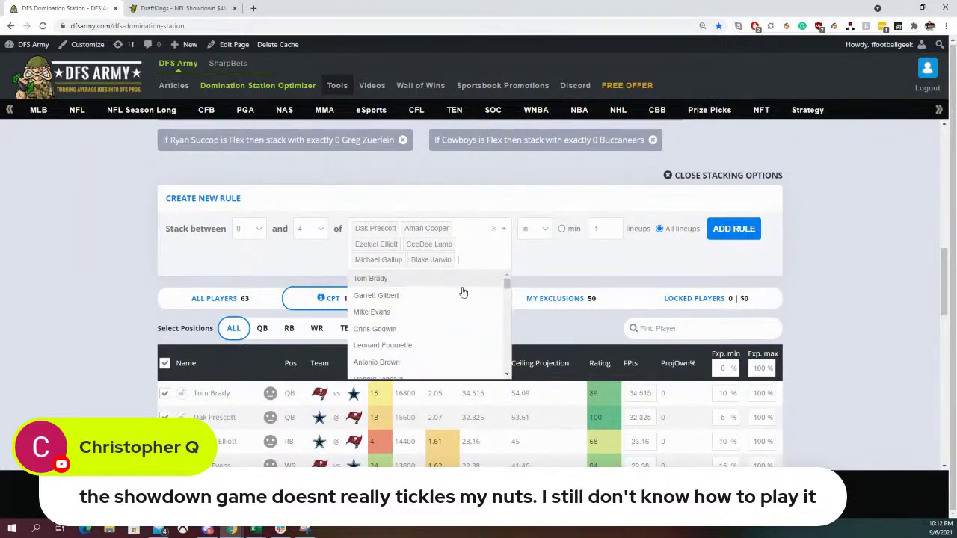
pyautogui.click(513, 381)
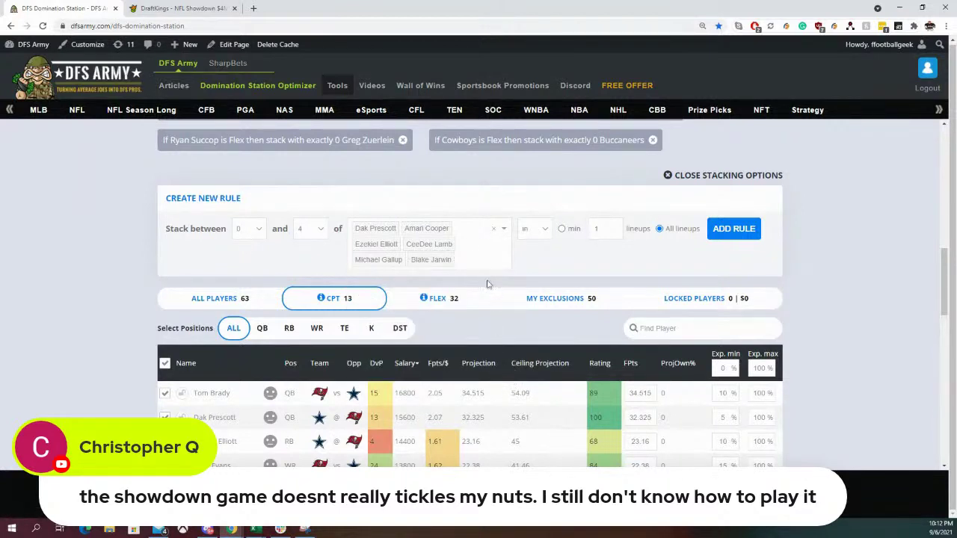
pyautogui.click(469, 263)
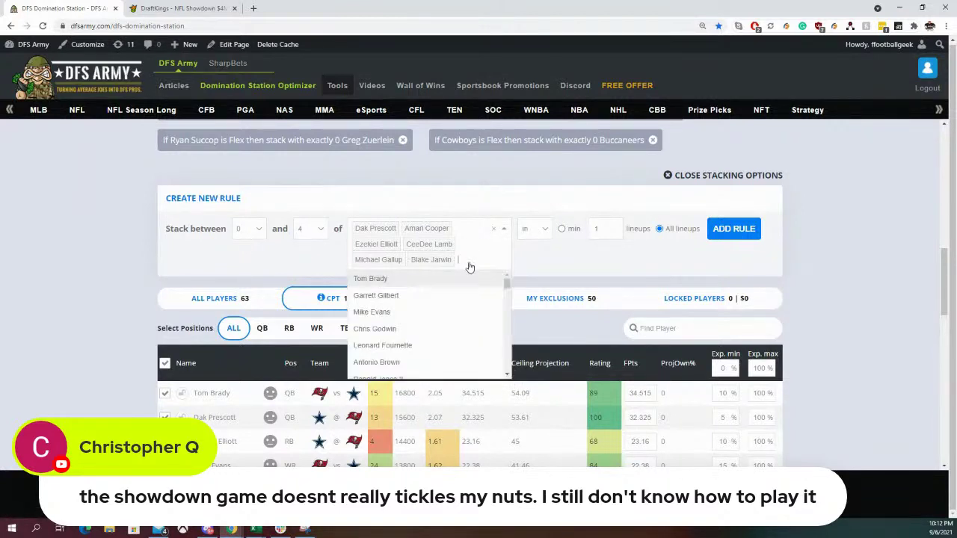
pyautogui.click(508, 376)
pyautogui.click(507, 376)
pyautogui.click(507, 376)
pyautogui.click(507, 376)
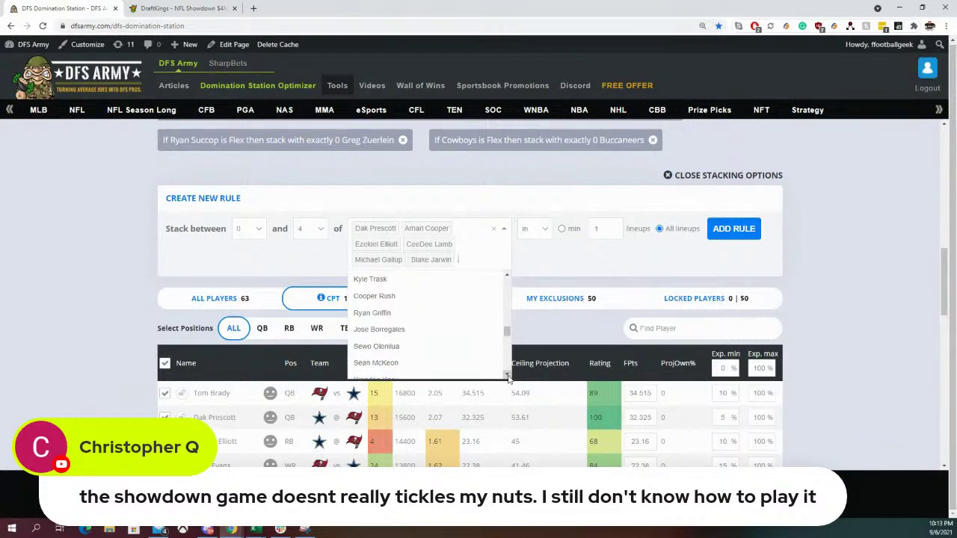
pyautogui.click(508, 376)
pyautogui.click(507, 376)
pyautogui.click(508, 376)
pyautogui.click(508, 376)
pyautogui.moveTo(508, 347); pyautogui.dragTo(508, 276)
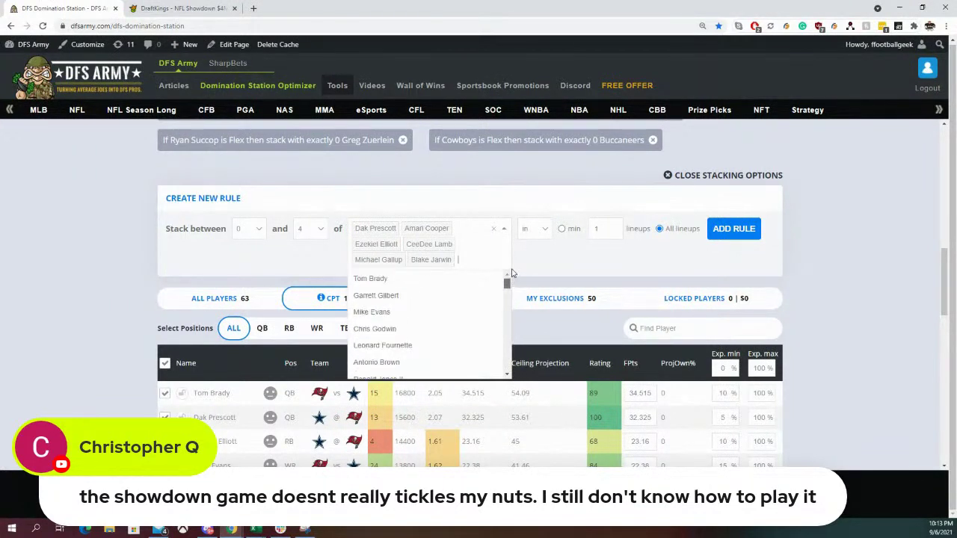
pyautogui.click(594, 250)
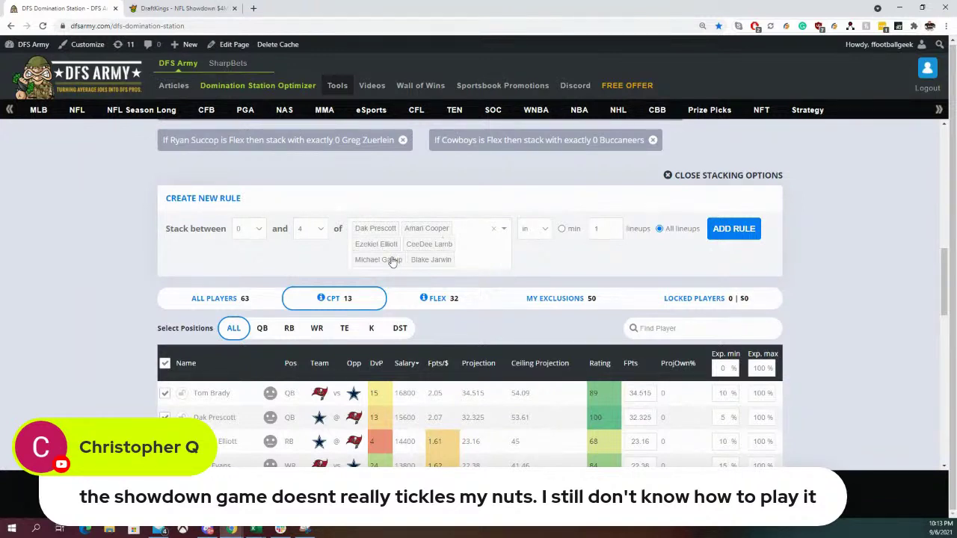
# - Search 'po' and 'sch' to add Pollard and Schultz, then add the 0–4 stack rule
pyautogui.click(485, 261)
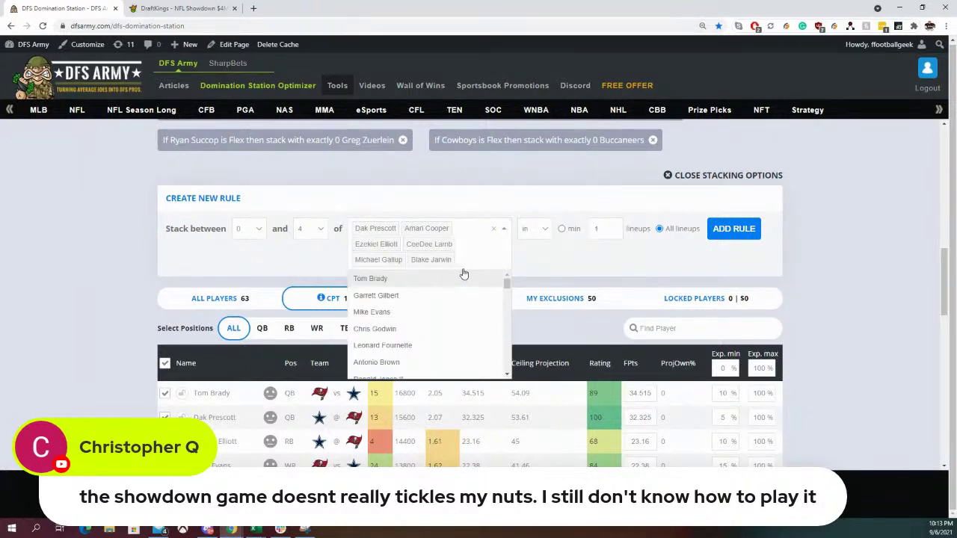
pyautogui.write('po')
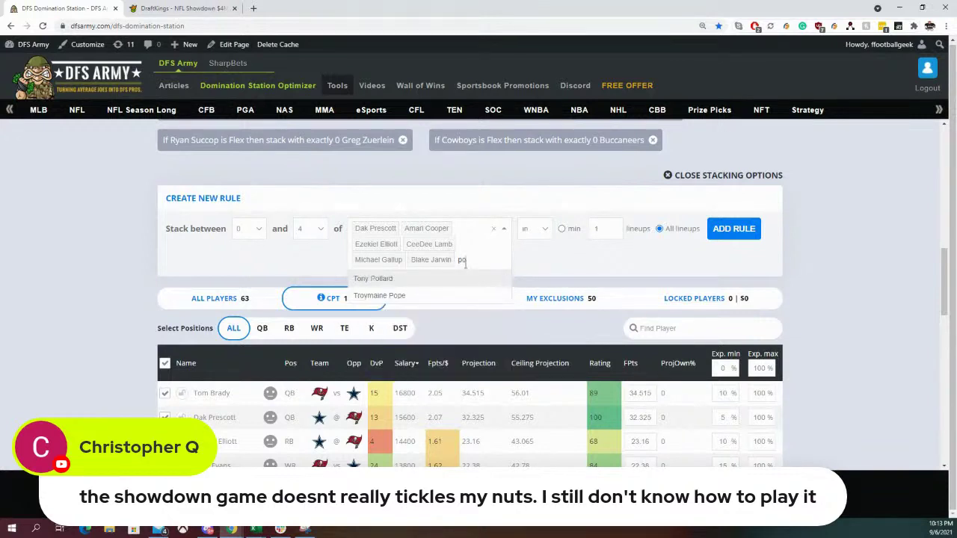
pyautogui.click(476, 282)
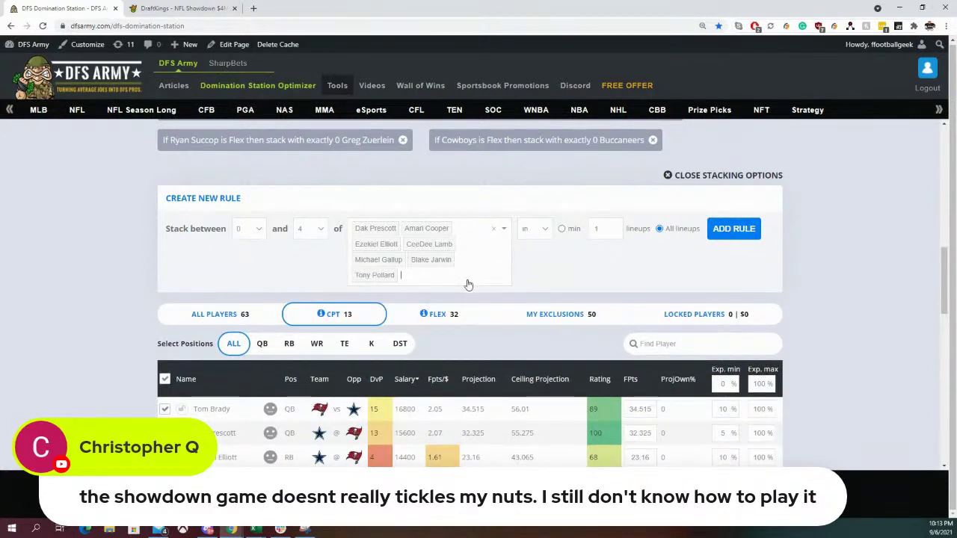
pyautogui.click(468, 283)
pyautogui.write('sch')
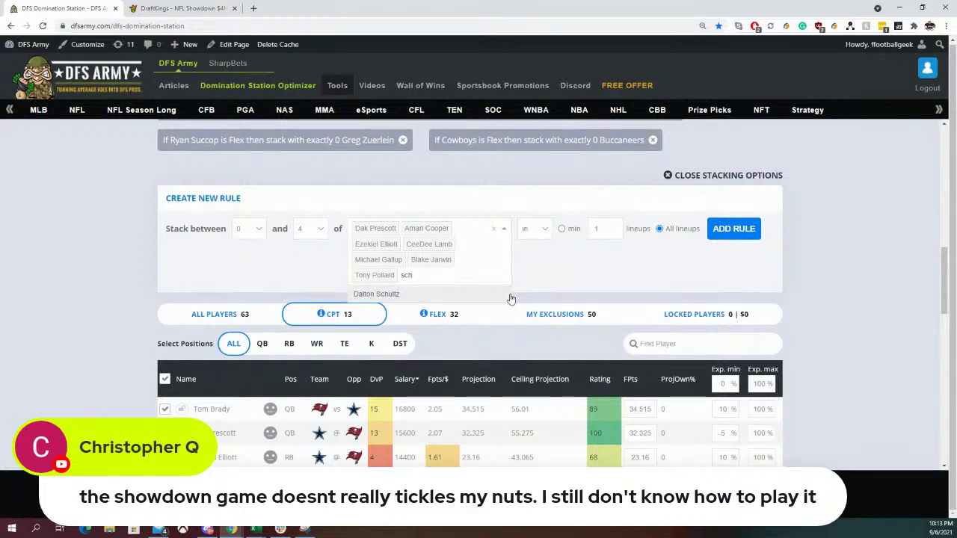
pyautogui.click(493, 293)
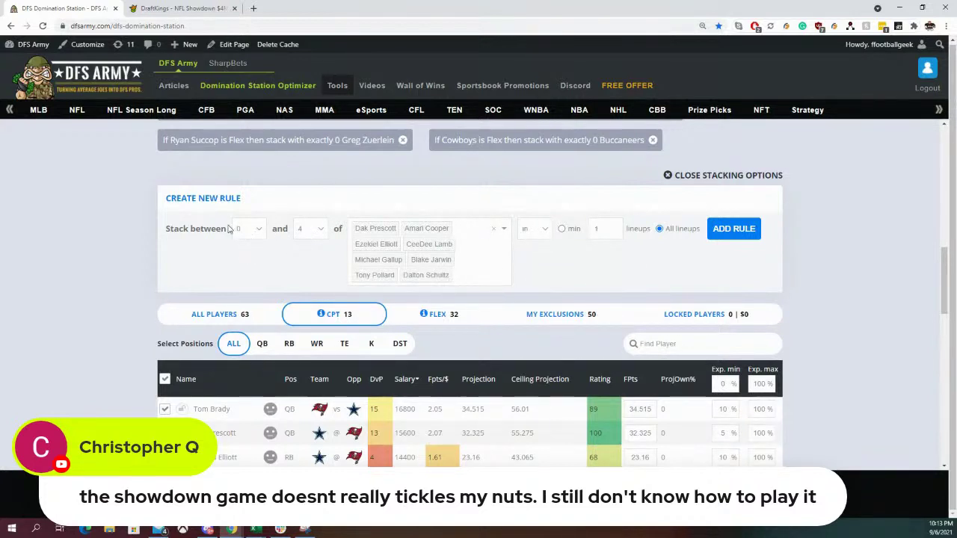
pyautogui.click(737, 229)
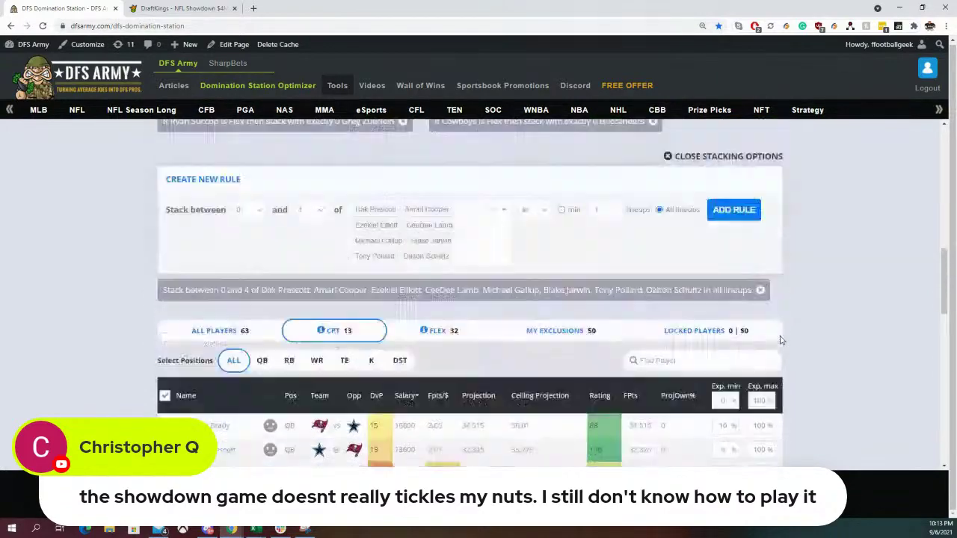
pyautogui.scroll(-2, 770, 359)
pyautogui.scroll(10, 763, 284)
pyautogui.click(762, 265)
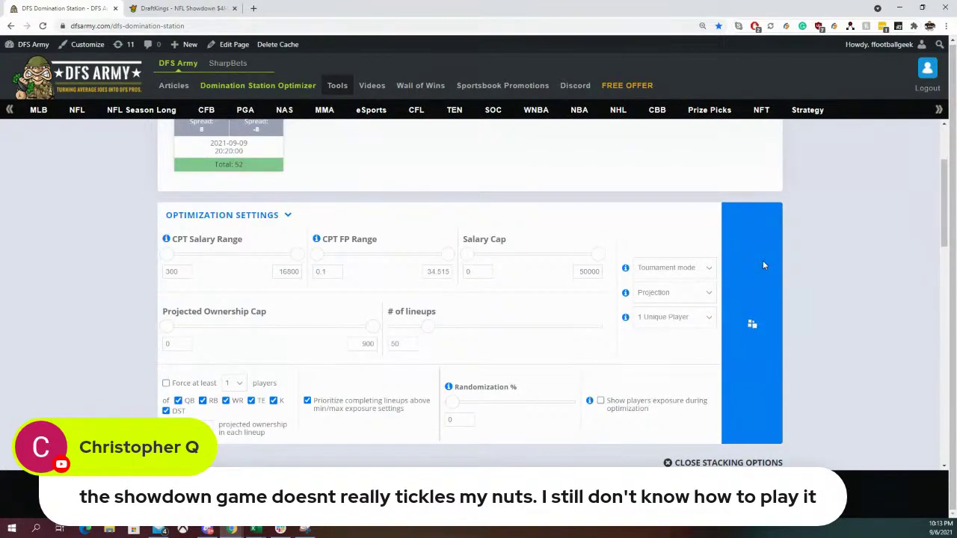
pyautogui.scroll(-4, 837, 269)
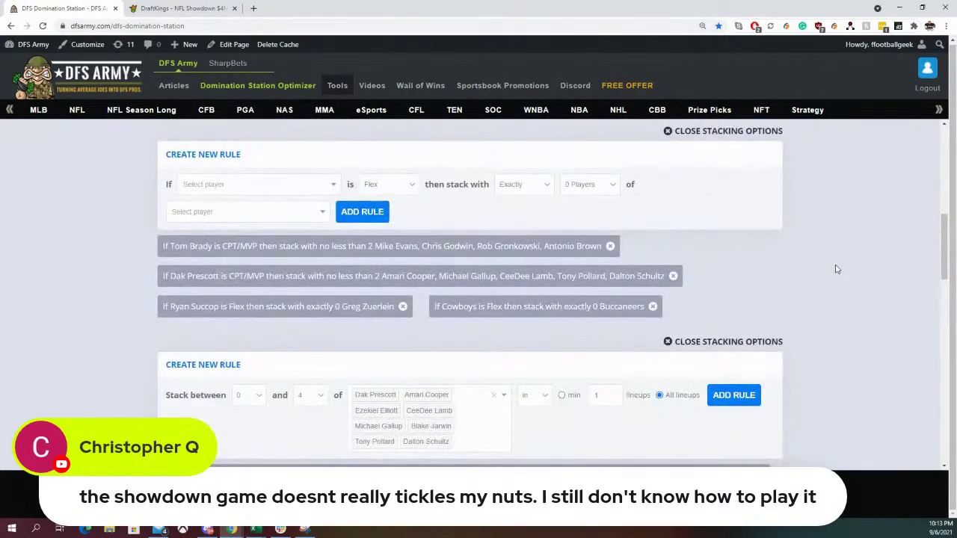
pyautogui.scroll(-10, 835, 270)
pyautogui.scroll(1, 817, 273)
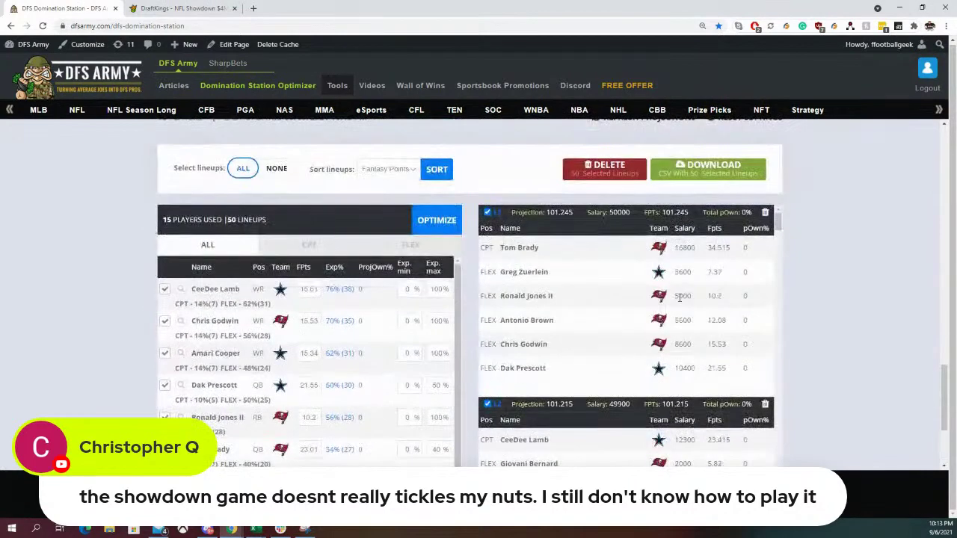
pyautogui.scroll(-9, 641, 309)
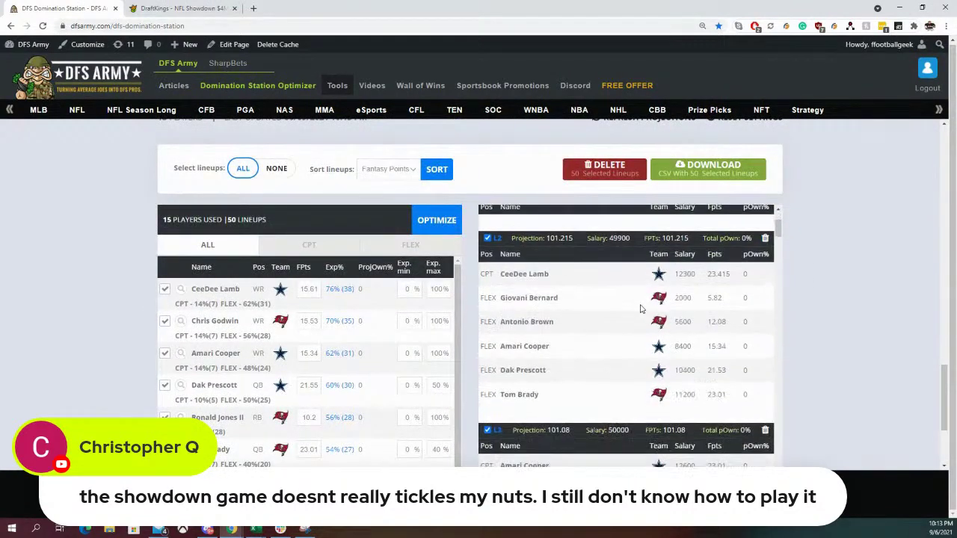
pyautogui.scroll(-6, 641, 309)
pyautogui.scroll(5, 819, 304)
pyautogui.scroll(5, 819, 304)
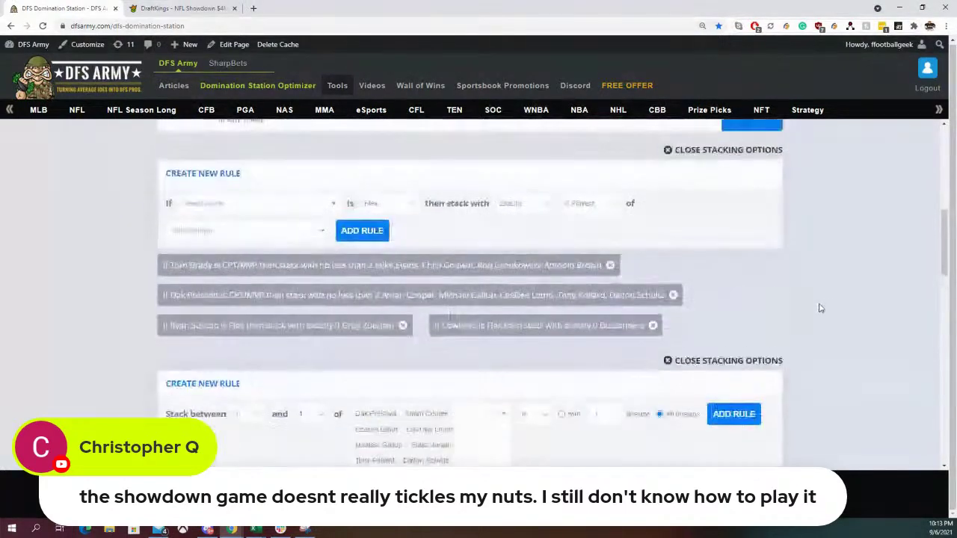
pyautogui.scroll(-3, 819, 307)
pyautogui.scroll(4, 815, 309)
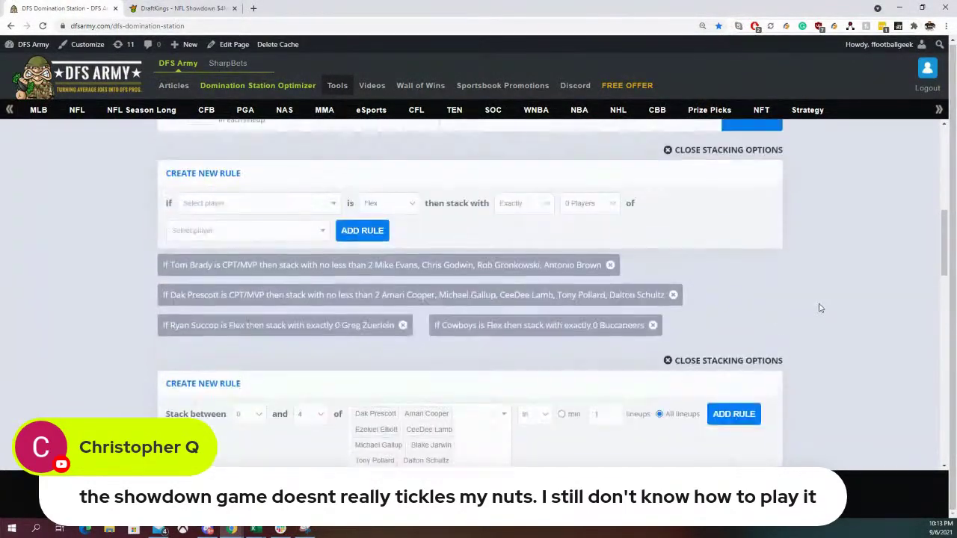
pyautogui.scroll(-2, 793, 351)
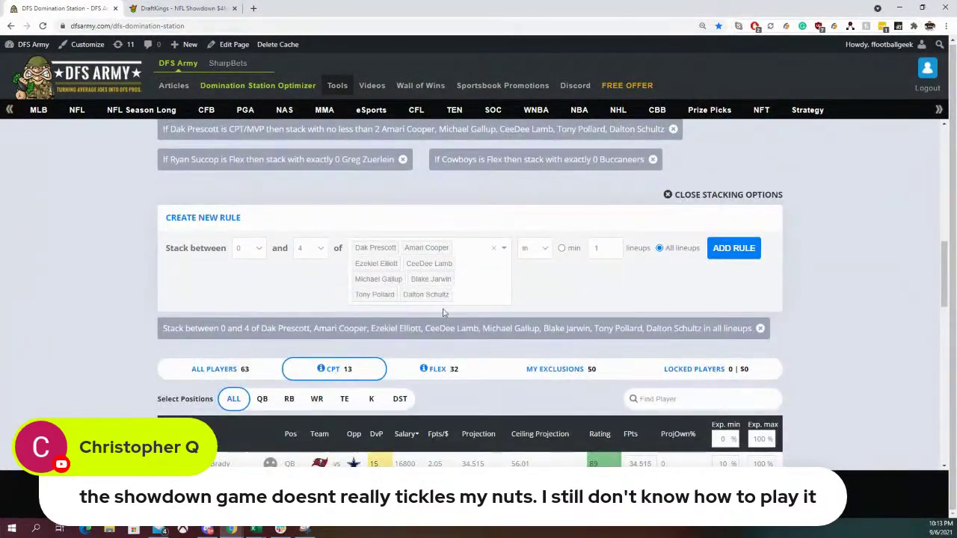
pyautogui.scroll(-5, 743, 333)
pyautogui.scroll(3, 762, 299)
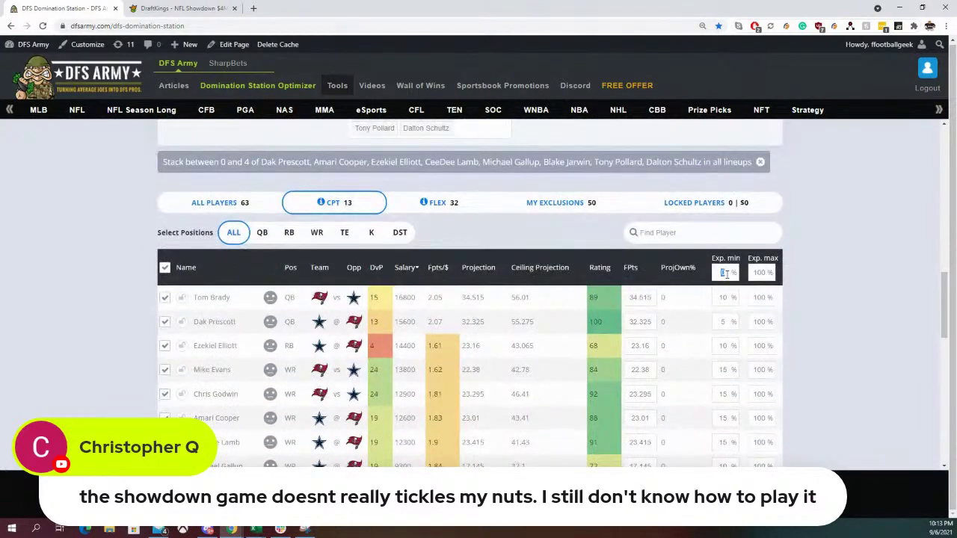
pyautogui.scroll(4, 784, 287)
pyautogui.scroll(3, 778, 250)
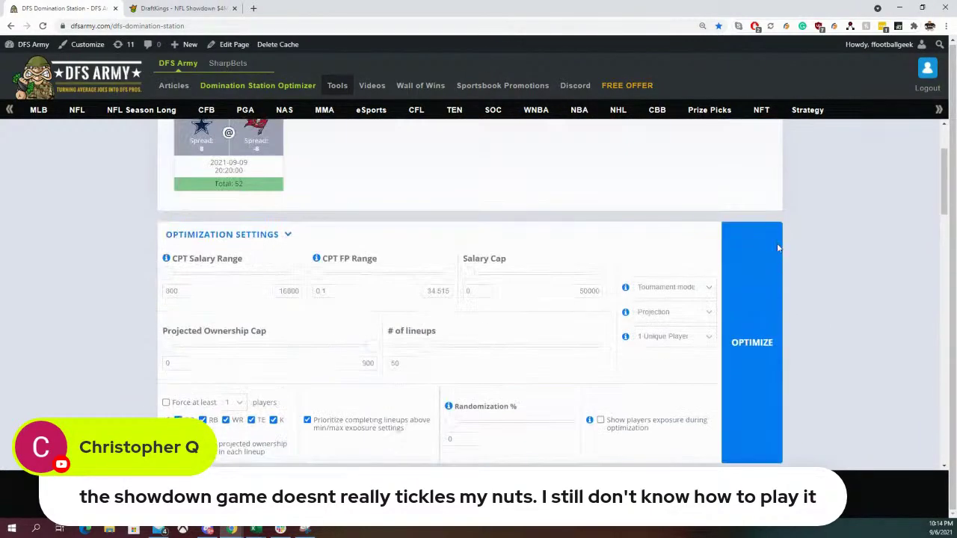
pyautogui.scroll(-8, 830, 252)
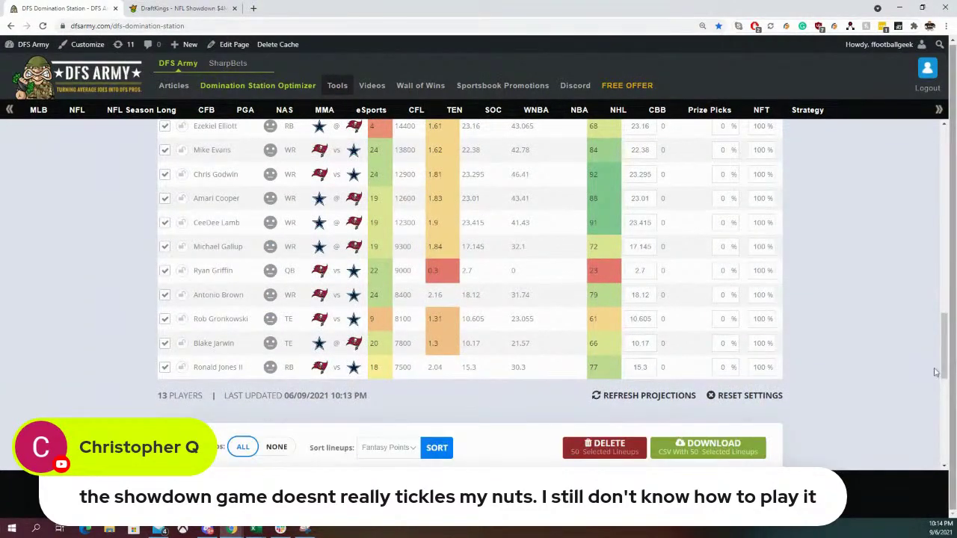
pyautogui.scroll(-5, 839, 359)
pyautogui.scroll(-10, 782, 340)
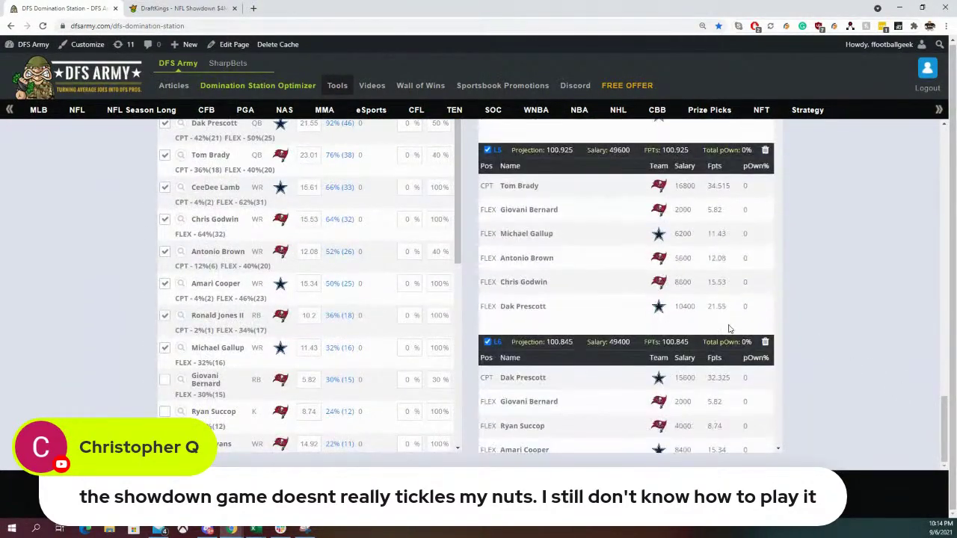
pyautogui.scroll(15, 729, 329)
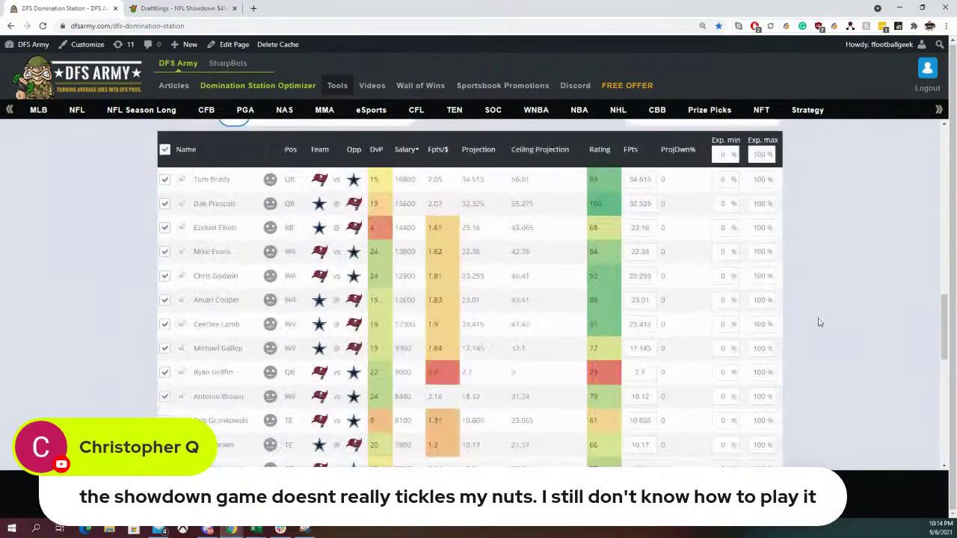
pyautogui.scroll(-2, 493, 328)
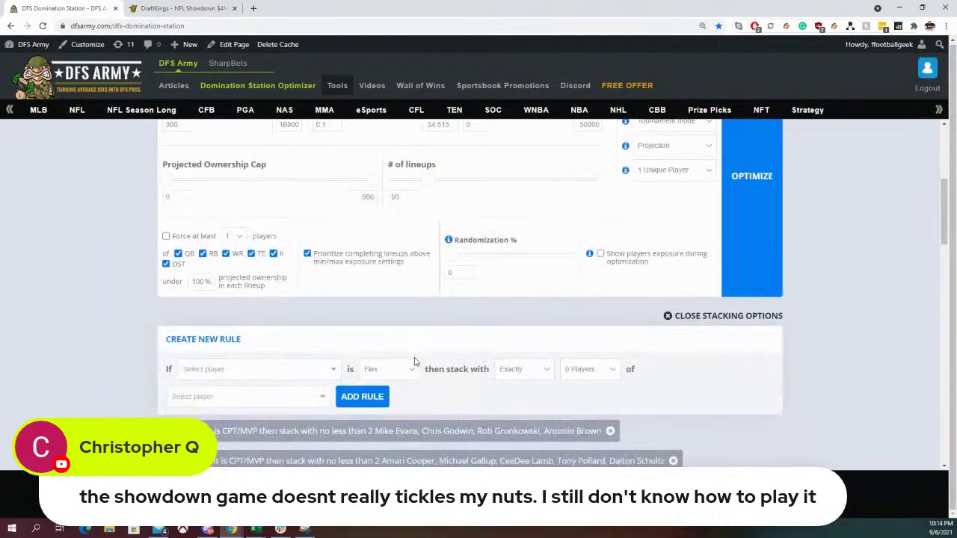
pyautogui.scroll(-2, 533, 399)
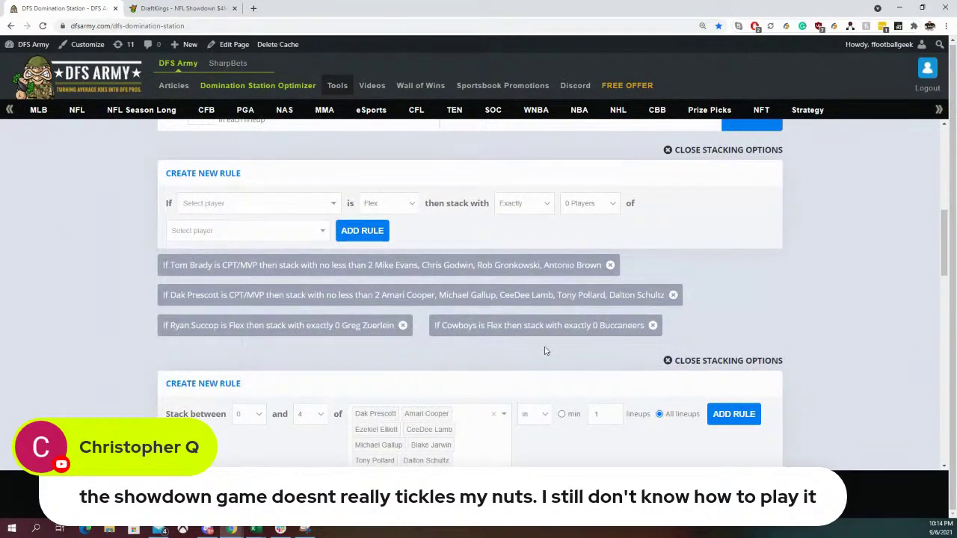
pyautogui.scroll(-4, 549, 373)
pyautogui.scroll(2, 541, 367)
pyautogui.scroll(2, 536, 366)
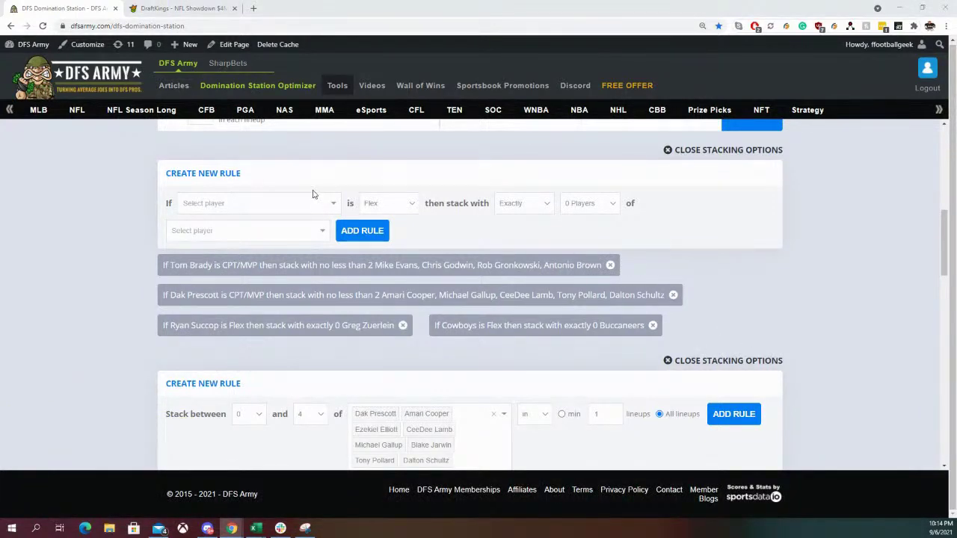
pyautogui.scroll(-2, 454, 356)
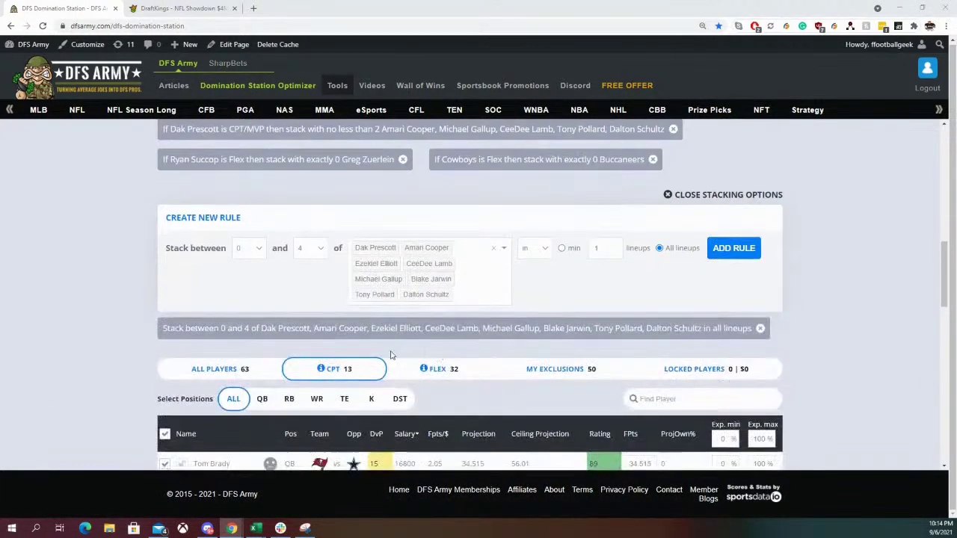
pyautogui.scroll(4, 385, 314)
pyautogui.scroll(-2, 385, 314)
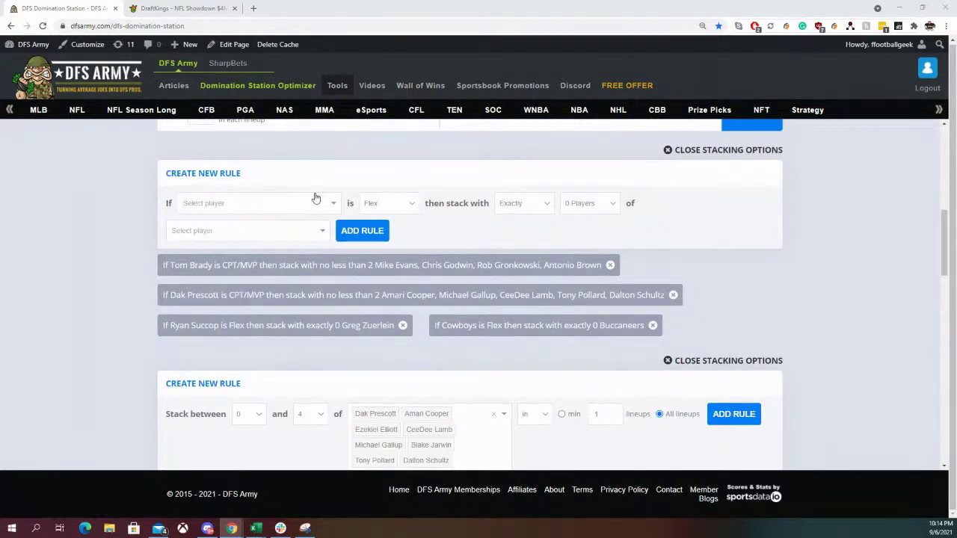
# - Draft a rule with Dak Prescott at Flex stacking with exactly 3 players
pyautogui.click(268, 204)
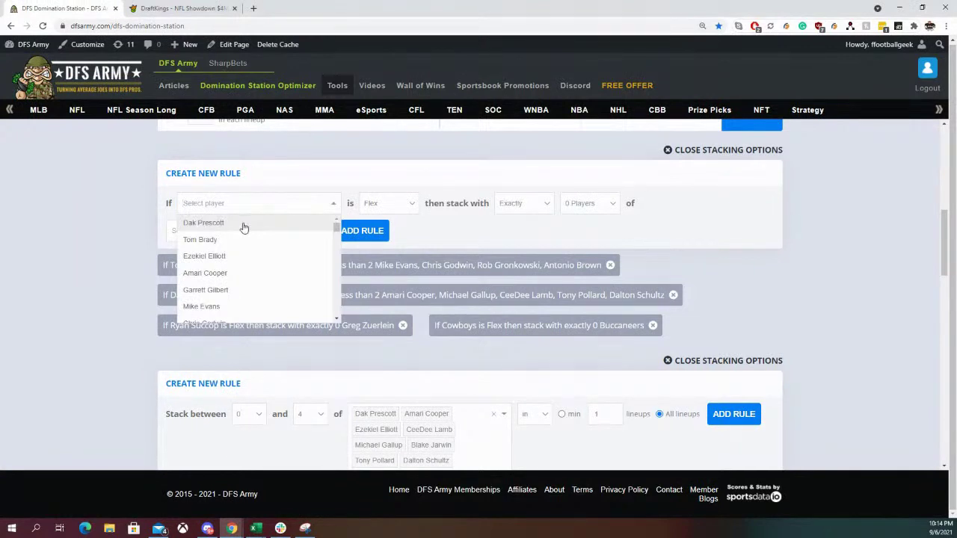
pyautogui.click(246, 224)
pyautogui.click(599, 210)
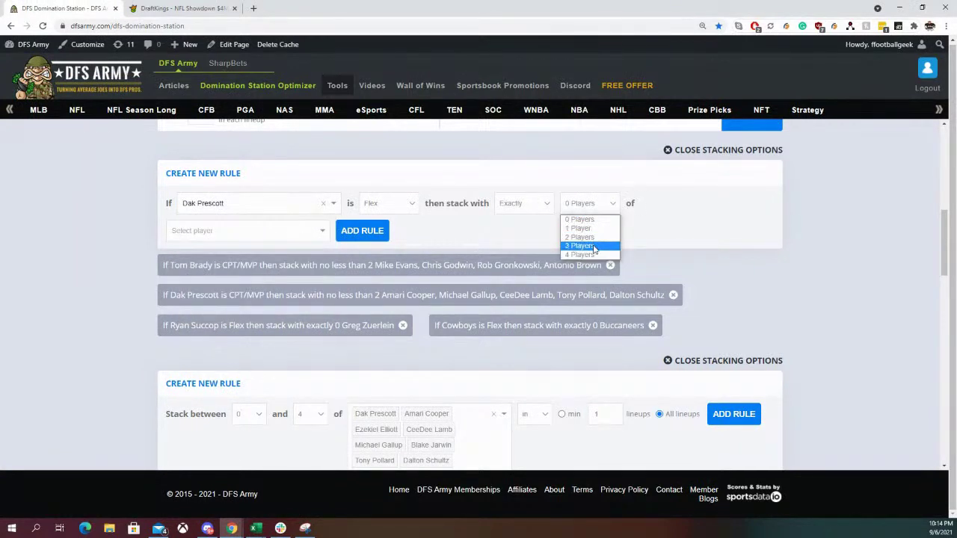
pyautogui.click(591, 251)
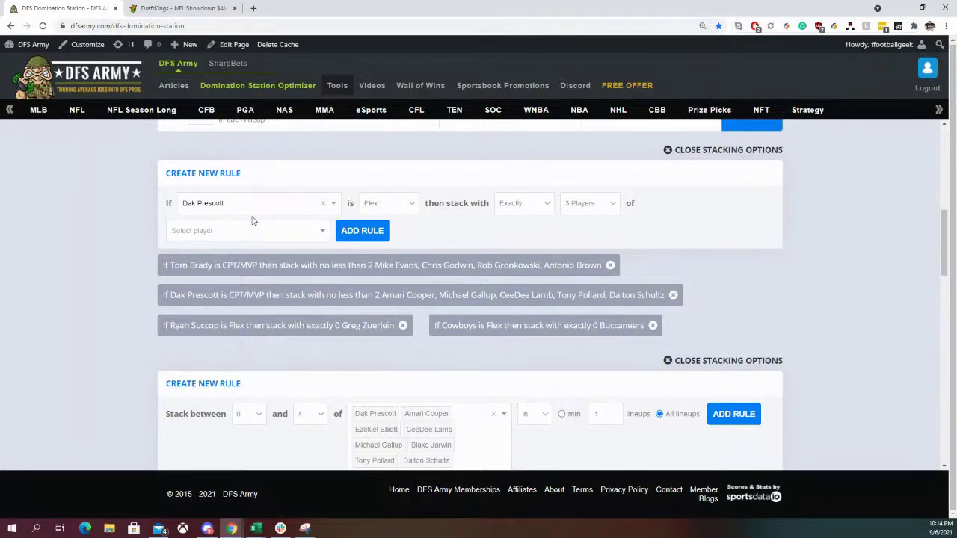
pyautogui.scroll(-10, 348, 257)
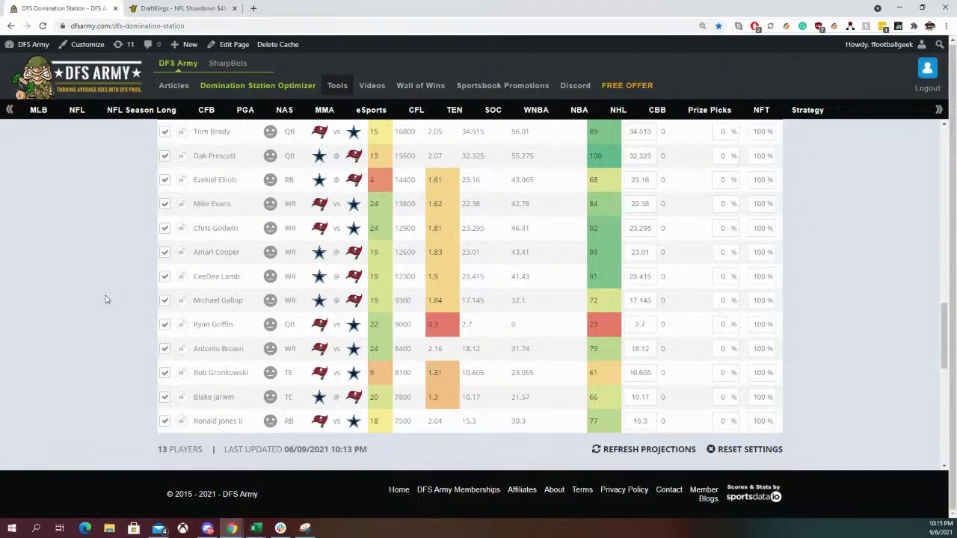
pyautogui.scroll(10, 106, 300)
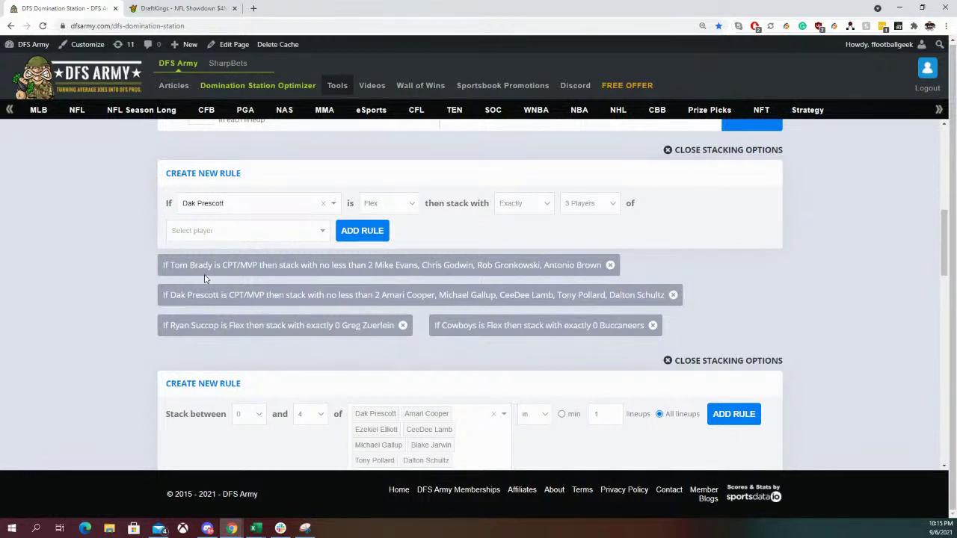
# - Switch the draft rule's player to Amari Cooper and his role to CPT/MVP
pyautogui.click(228, 207)
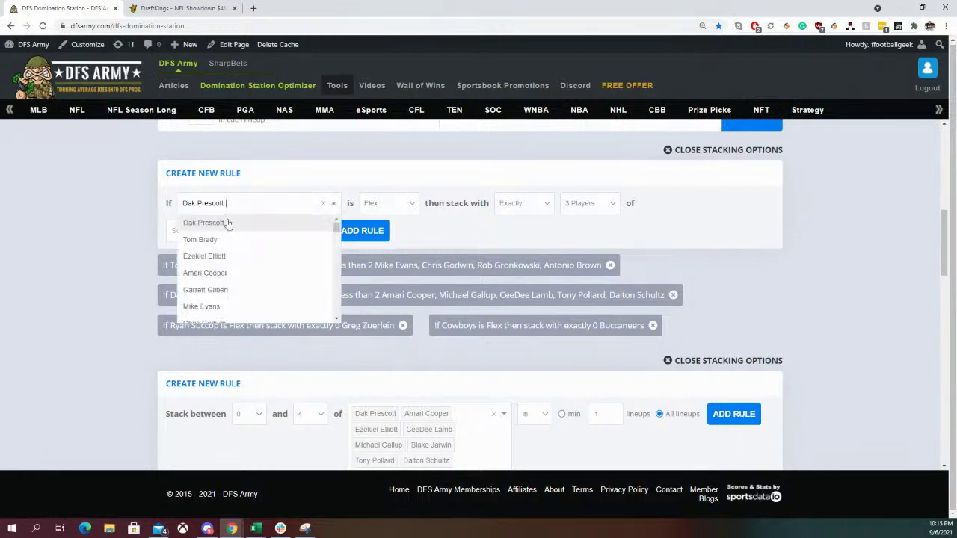
pyautogui.click(213, 274)
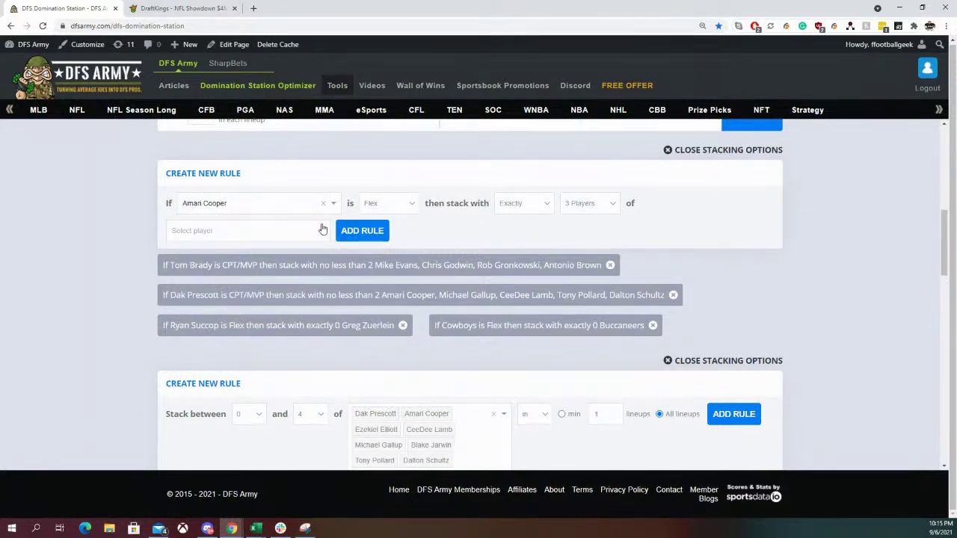
pyautogui.click(385, 203)
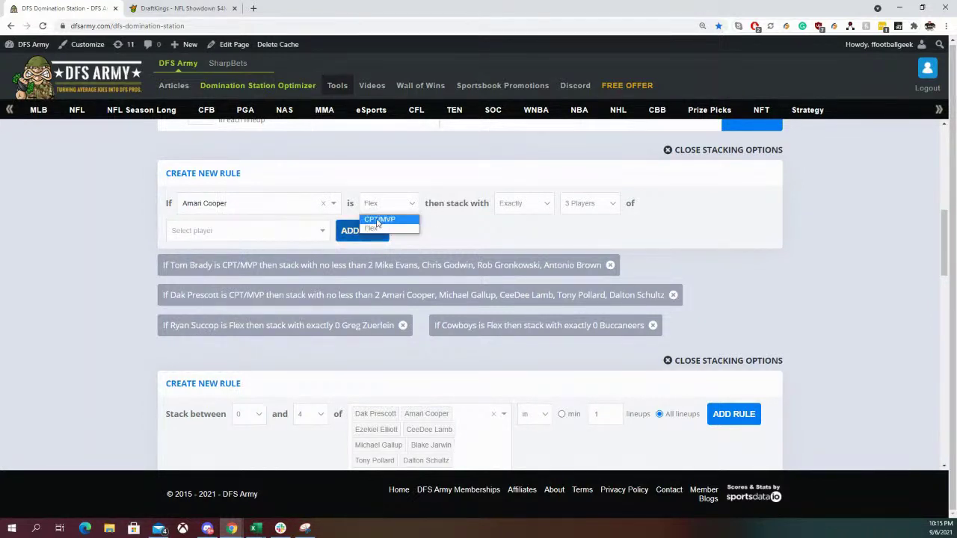
pyautogui.click(379, 219)
pyautogui.click(399, 203)
pyautogui.click(394, 219)
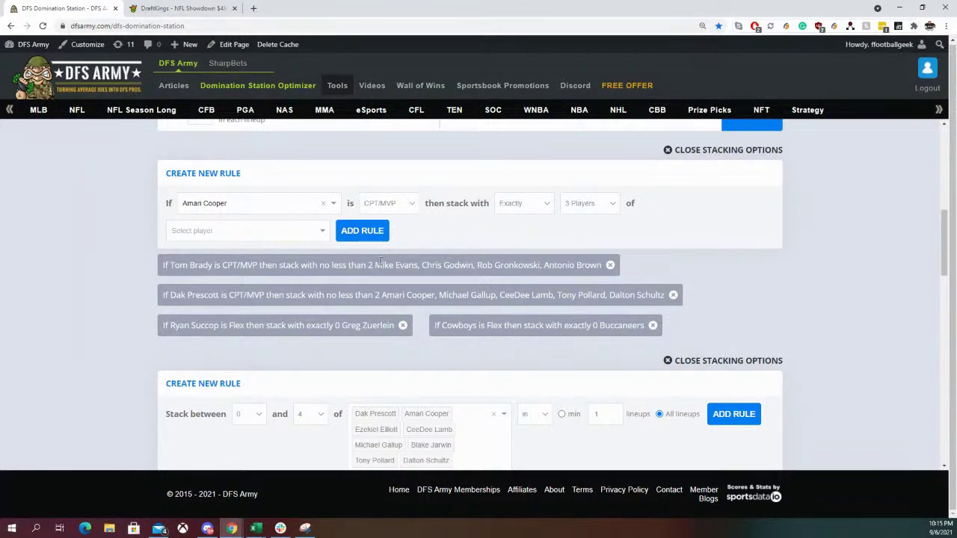
pyautogui.scroll(2, 848, 266)
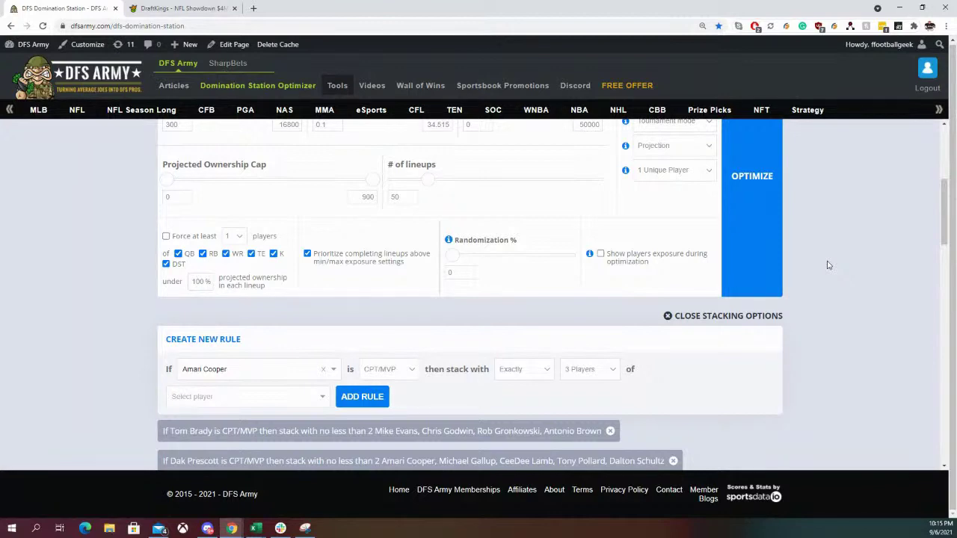
pyautogui.click(179, 8)
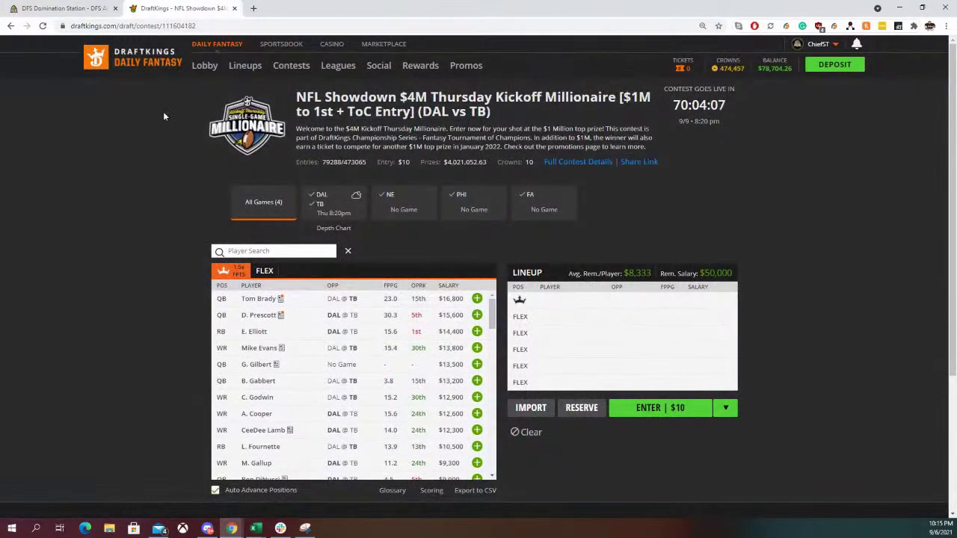
pyautogui.click(63, 8)
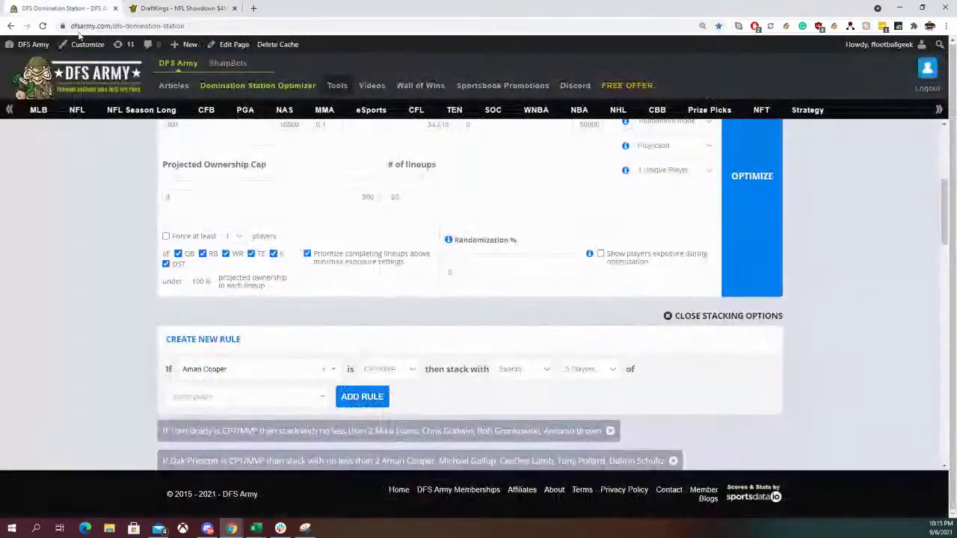
pyautogui.scroll(4, 828, 306)
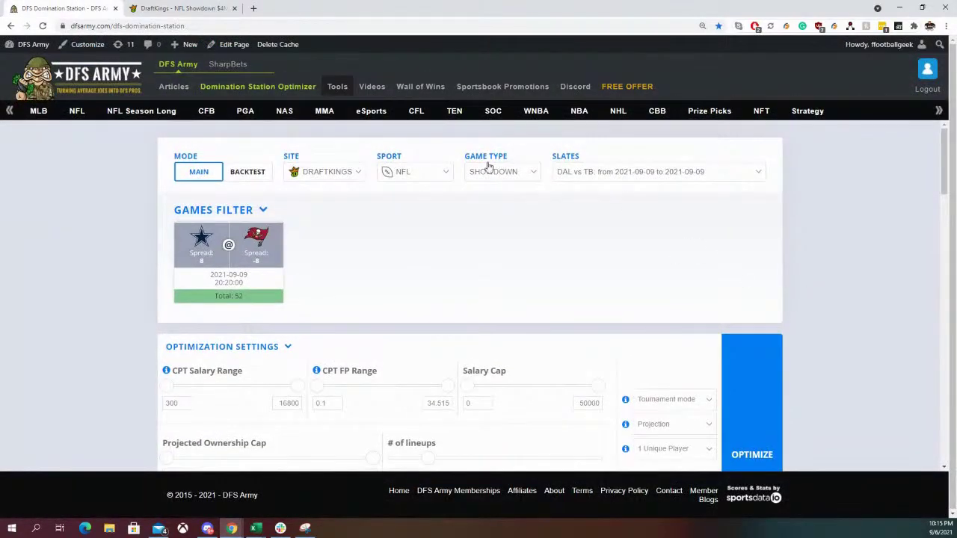